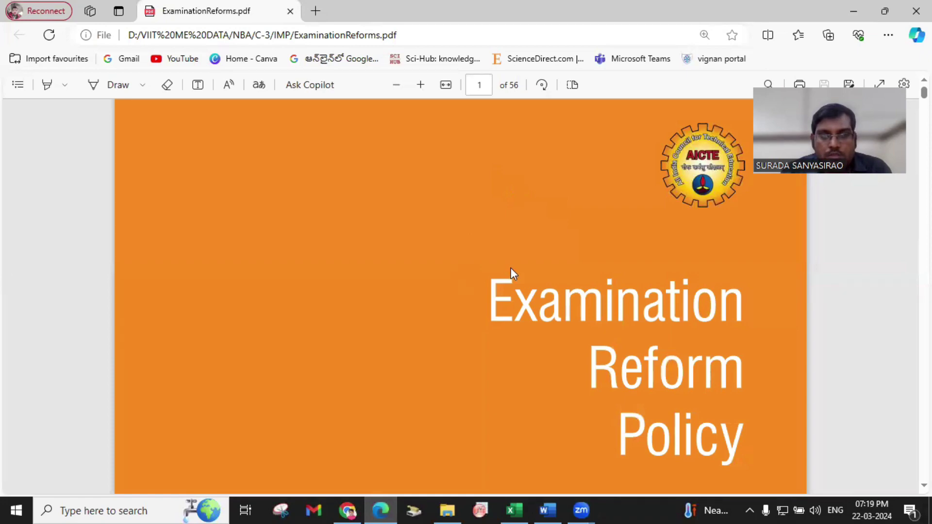
Scroll the PDF past the preface and introduction to page 17's Program Outcomes – Competencies – Performance Indicators section
scroll(510, 269, "down", 5)
scroll(511, 268, "down", 15)
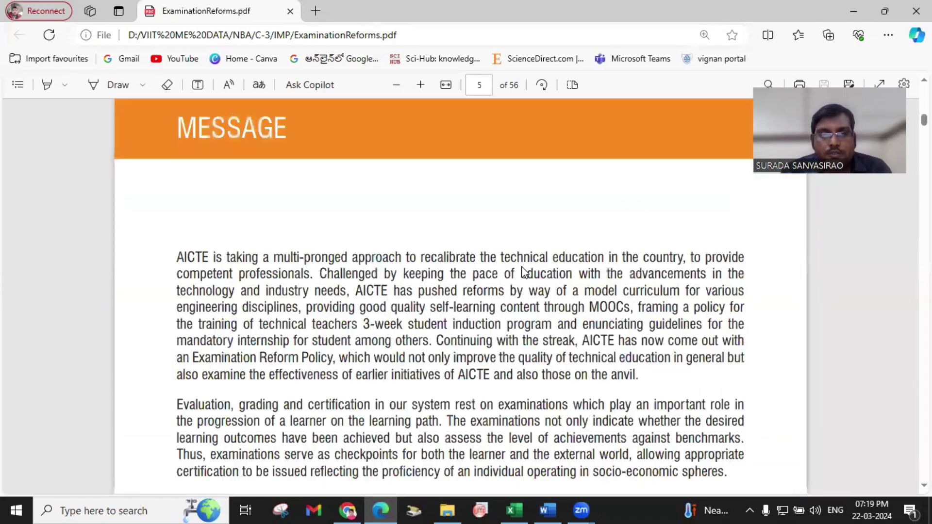
scroll(524, 272, "down", 10)
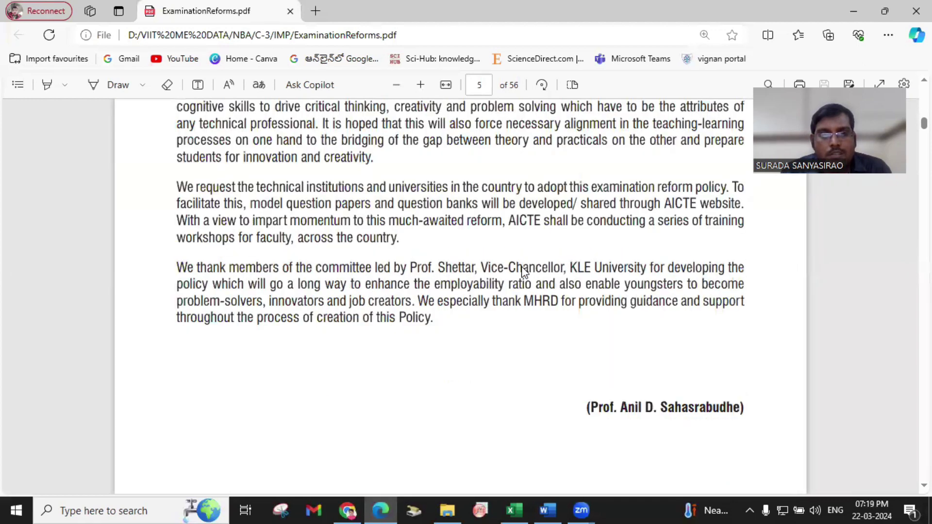
scroll(524, 272, "down", 10)
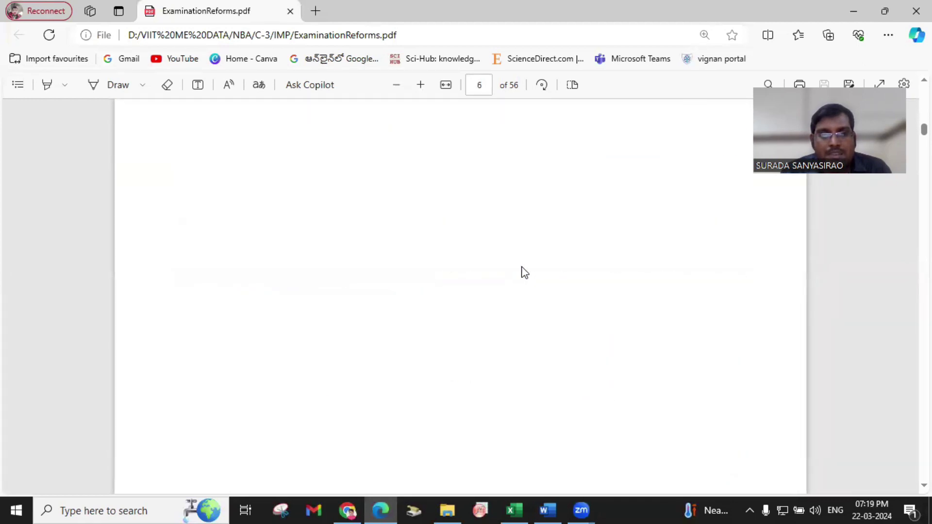
scroll(524, 272, "down", 5)
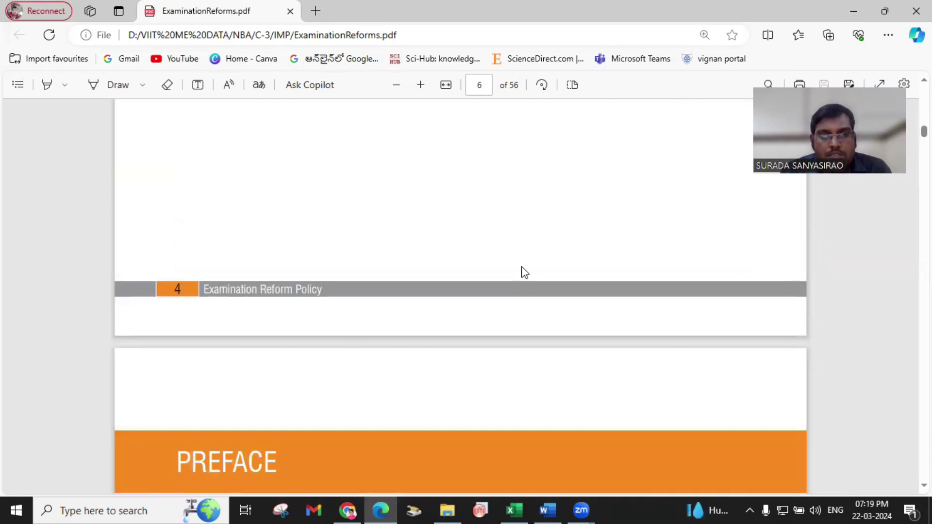
scroll(524, 272, "down", 20)
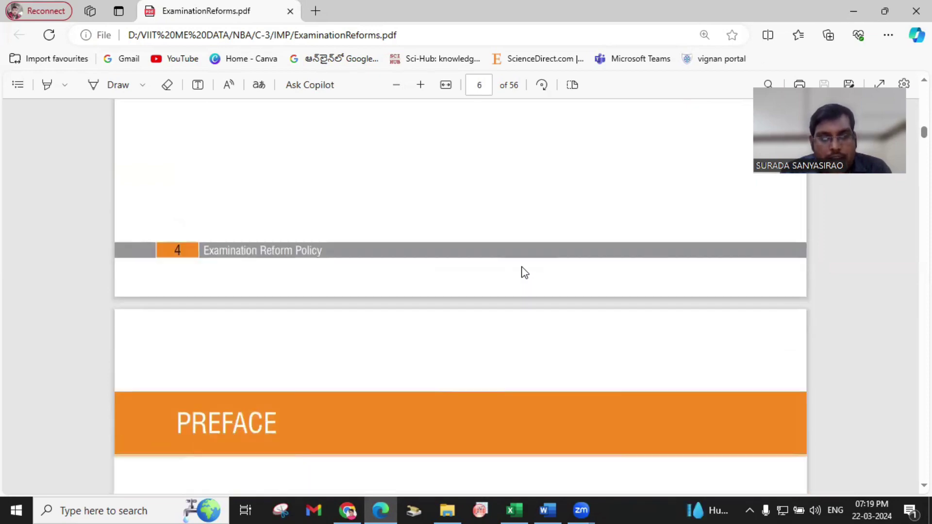
scroll(527, 271, "down", 20)
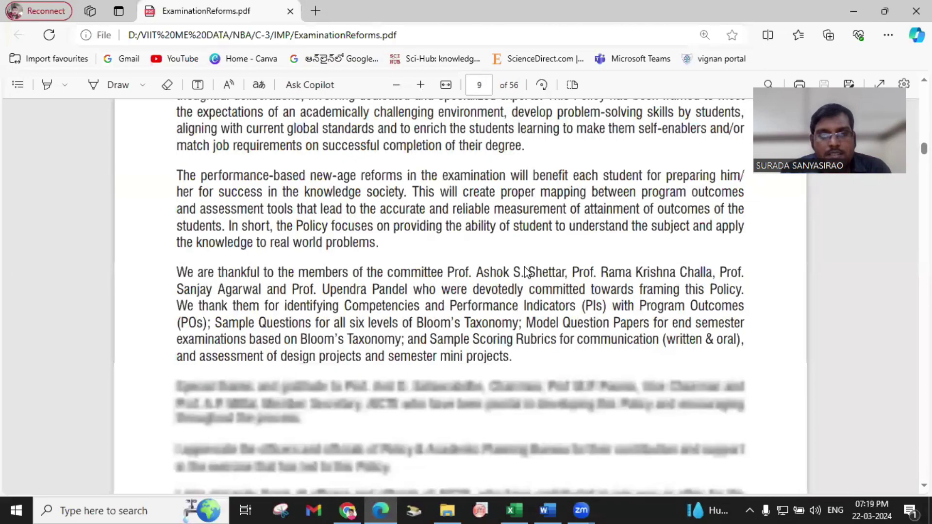
scroll(530, 273, "down", 20)
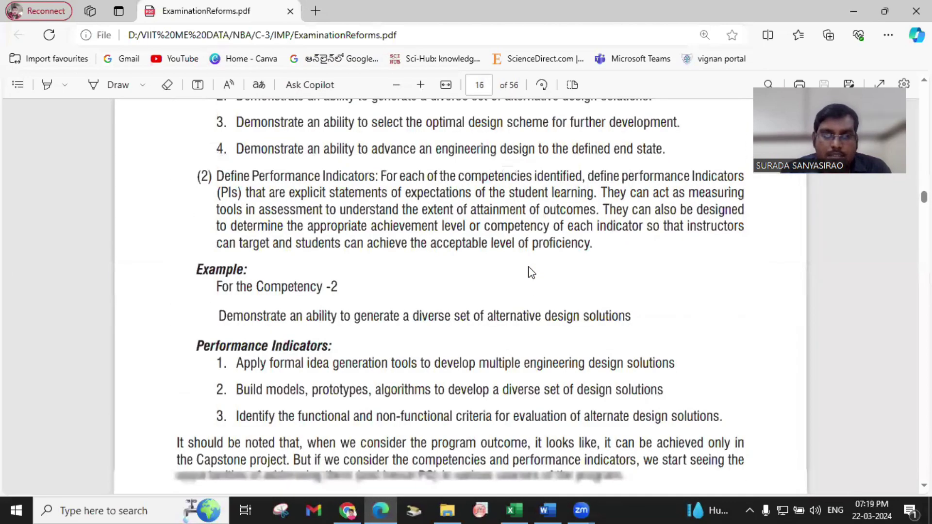
scroll(531, 273, "down", 20)
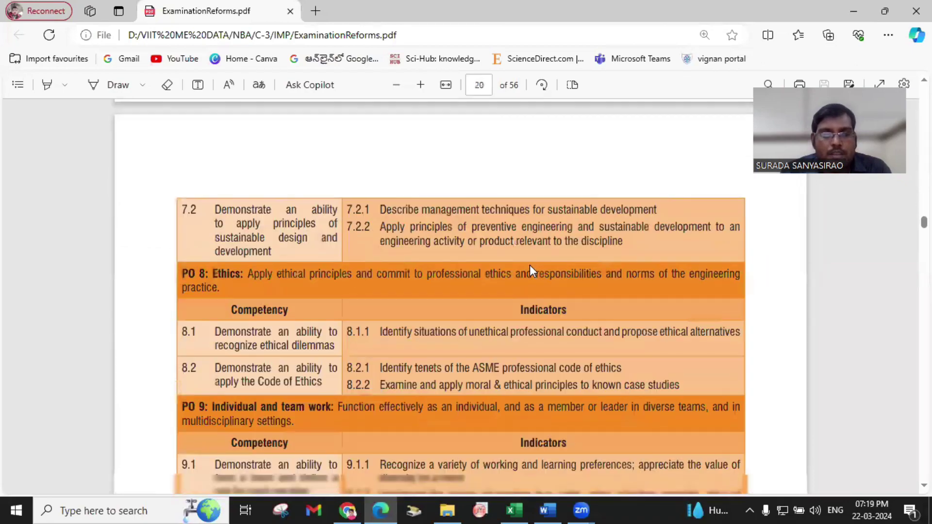
scroll(530, 268, "down", 5)
scroll(530, 267, "up", 12)
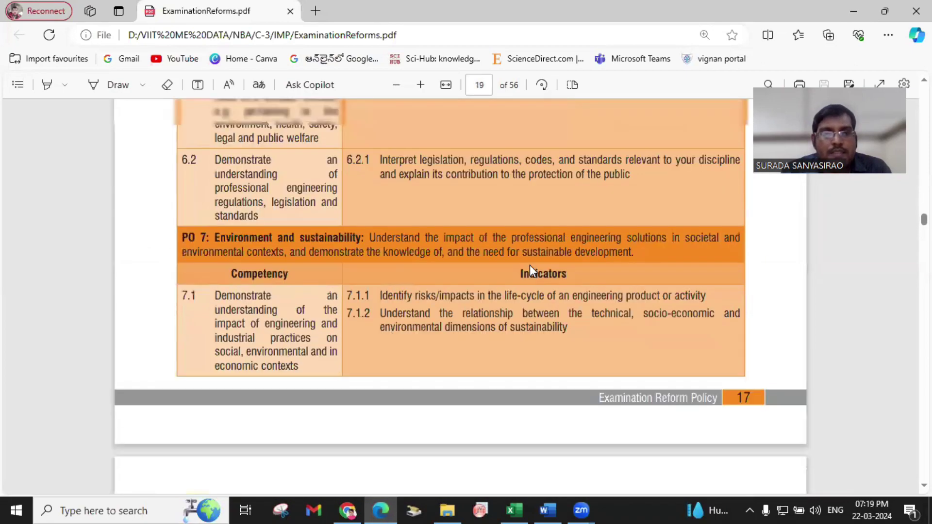
scroll(530, 266, "up", 15)
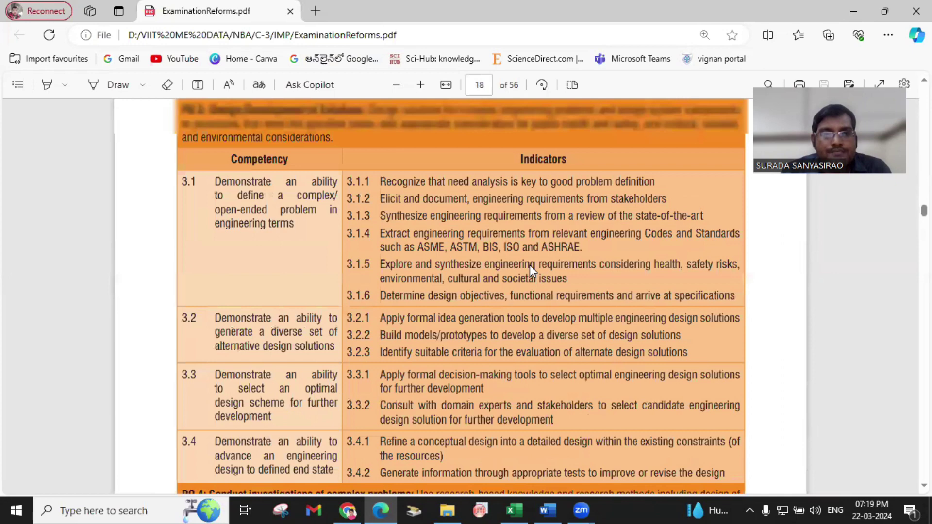
scroll(529, 265, "up", 12)
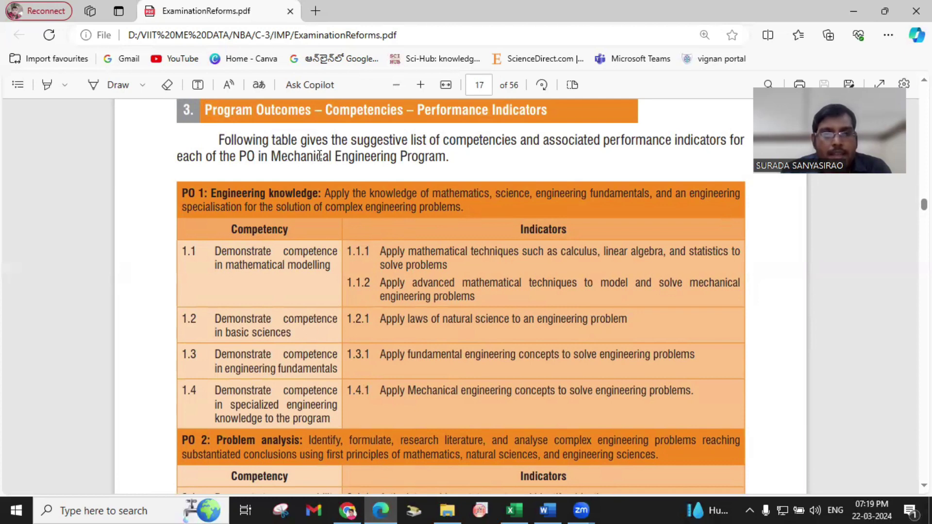
Select 'Mechanical Engineering Program' in the PDF and open the Copilot sidebar with Ctrl+Shift+period
left_click_drag(272, 156, 447, 156)
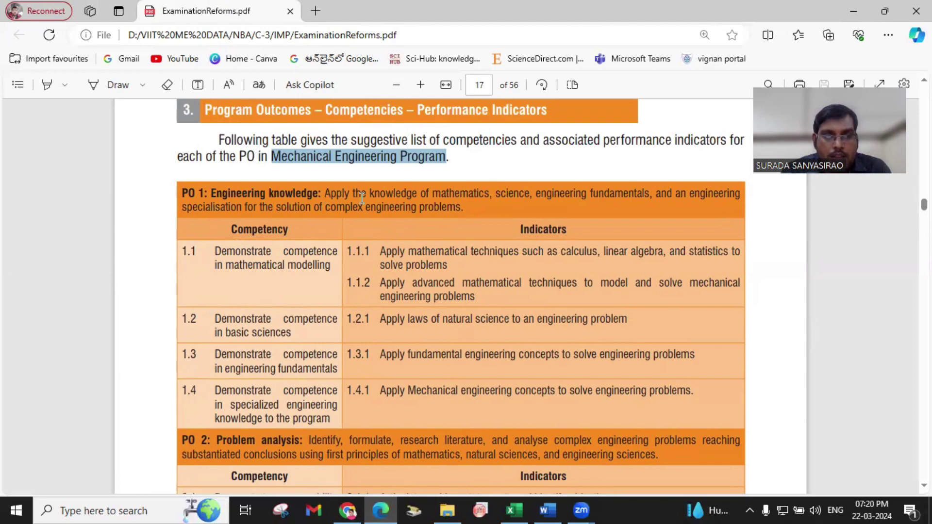
key("ctrl+shift+period")
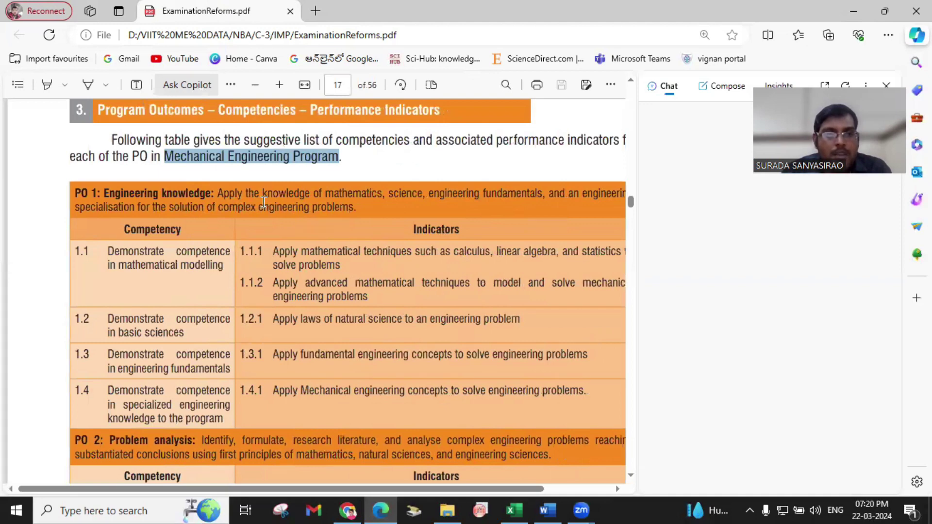
Select the 'mathematics, science, engineering' PO 1 text, then clear the selection and close the Copilot sidebar
left_click_drag(479, 194, 324, 194)
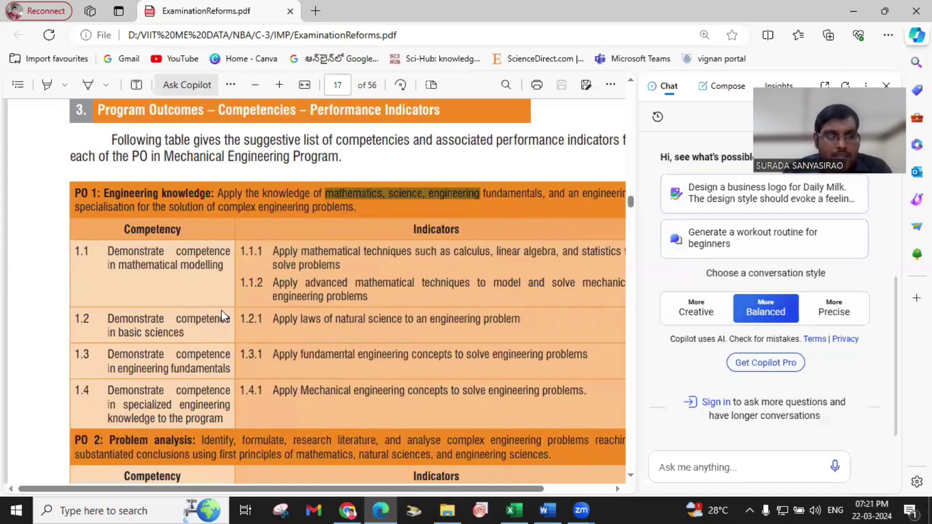
left_click_drag(221, 310, 570, 391)
scroll(570, 390, "down", 5)
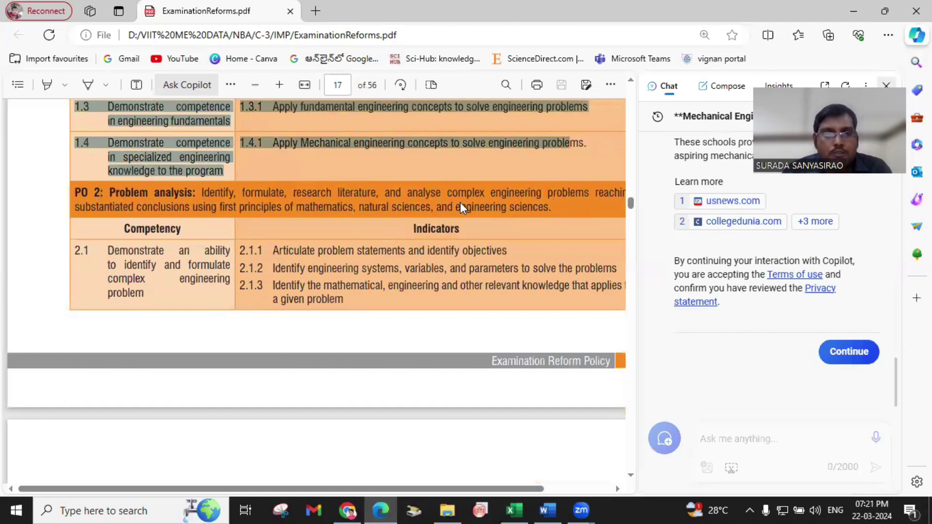
left_click(425, 258)
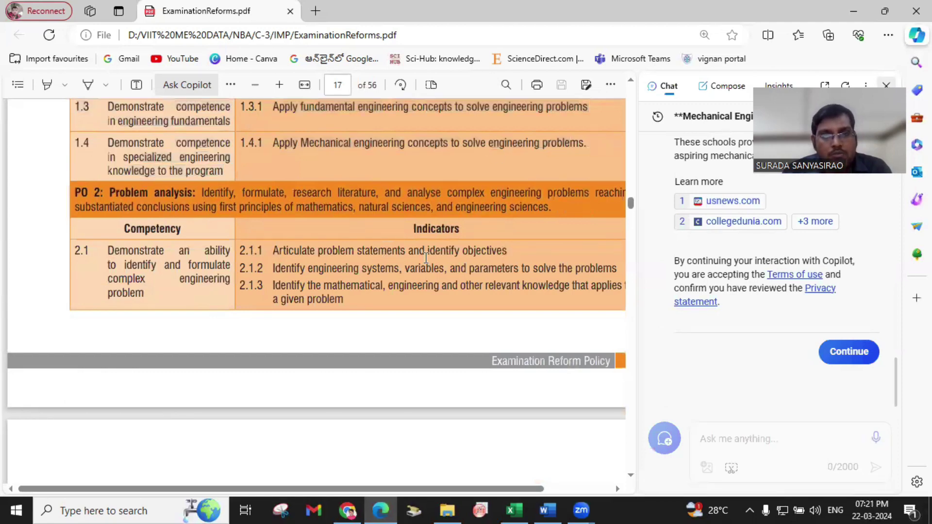
key("ctrl+shift+period")
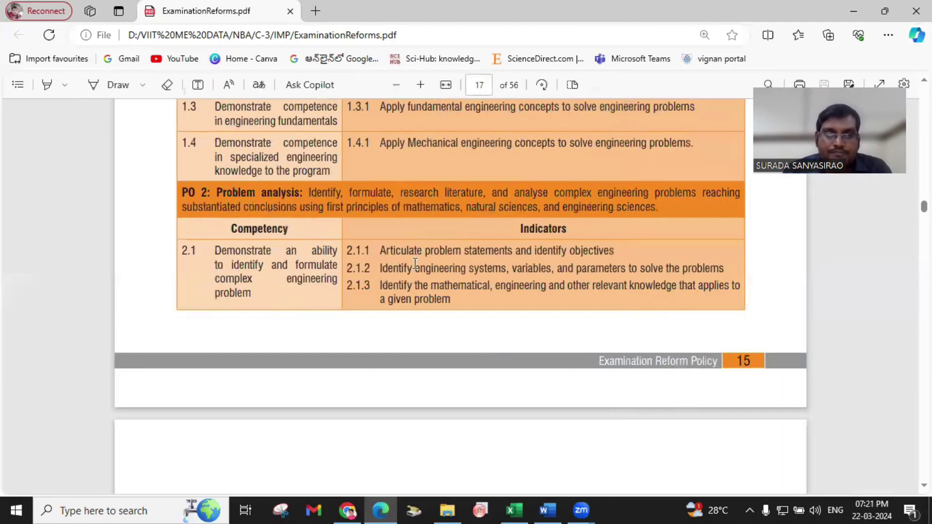
Browse the PO 2–PO 4 indicator tables on pages 17–19, then return to the DME-2 CO-PO mapping spreadsheet
scroll(291, 267, "up", 4)
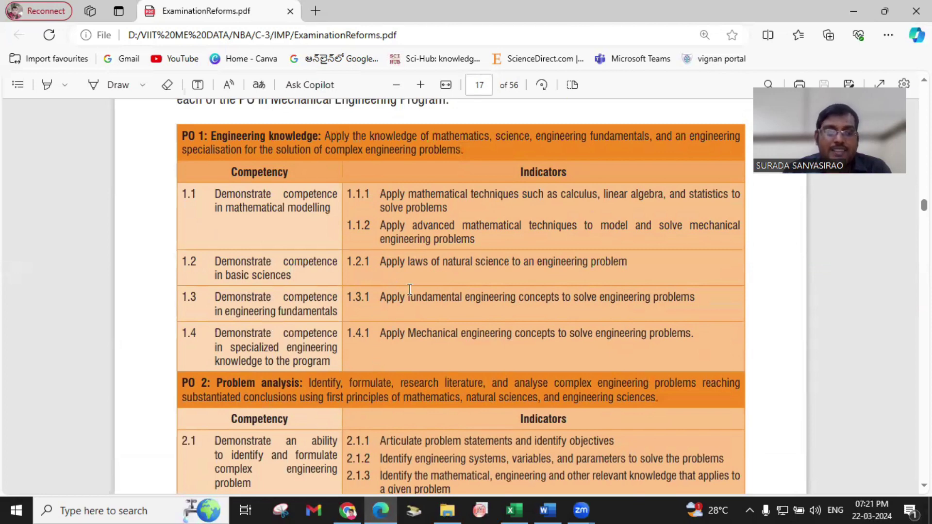
scroll(410, 289, "down", 5)
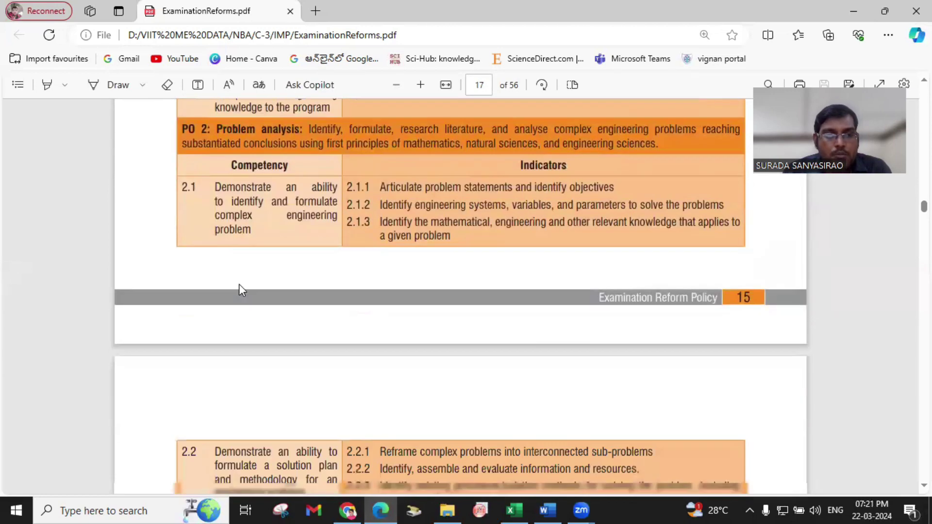
scroll(262, 233, "down", 1)
scroll(272, 243, "up", 3)
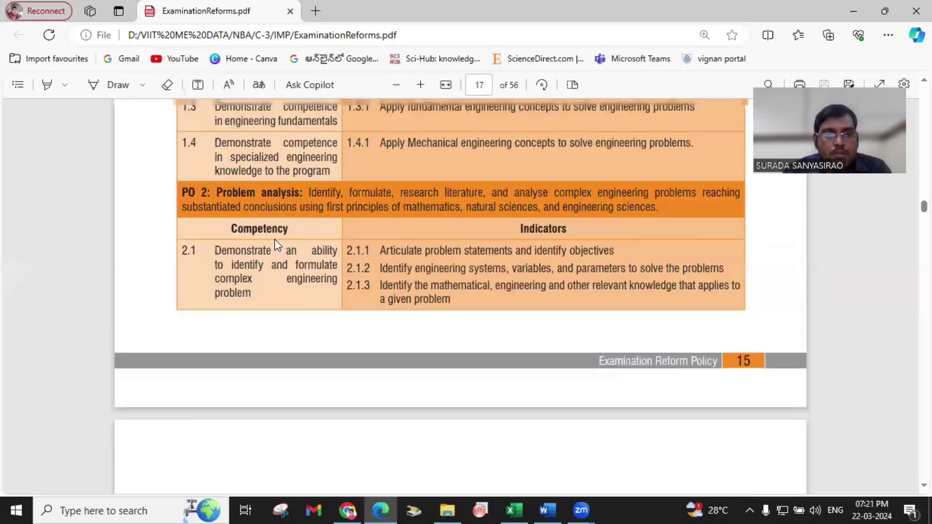
scroll(282, 239, "down", 4)
scroll(283, 239, "down", 5)
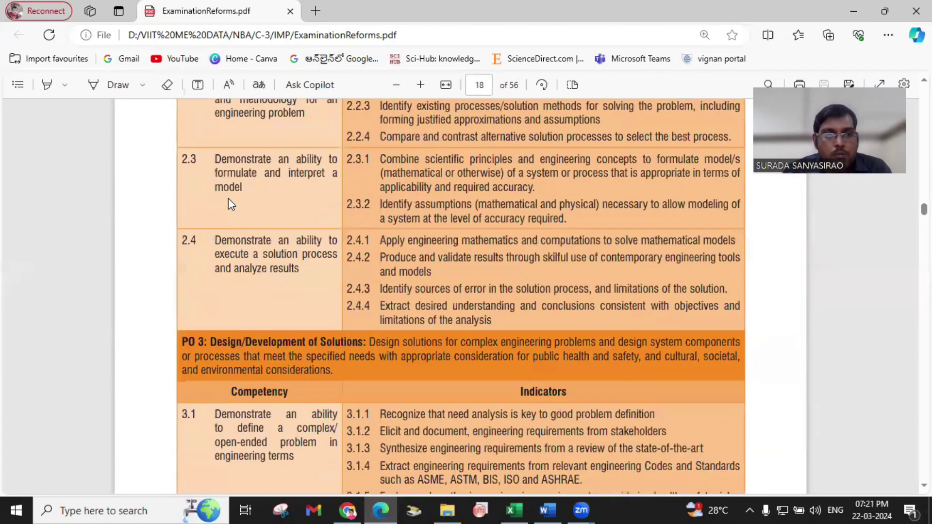
scroll(272, 291, "up", 9)
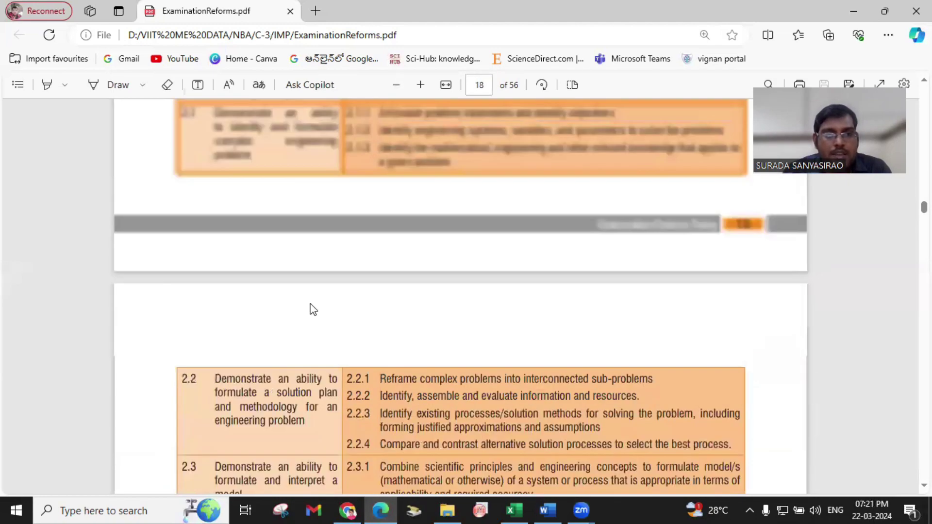
scroll(412, 350, "down", 3)
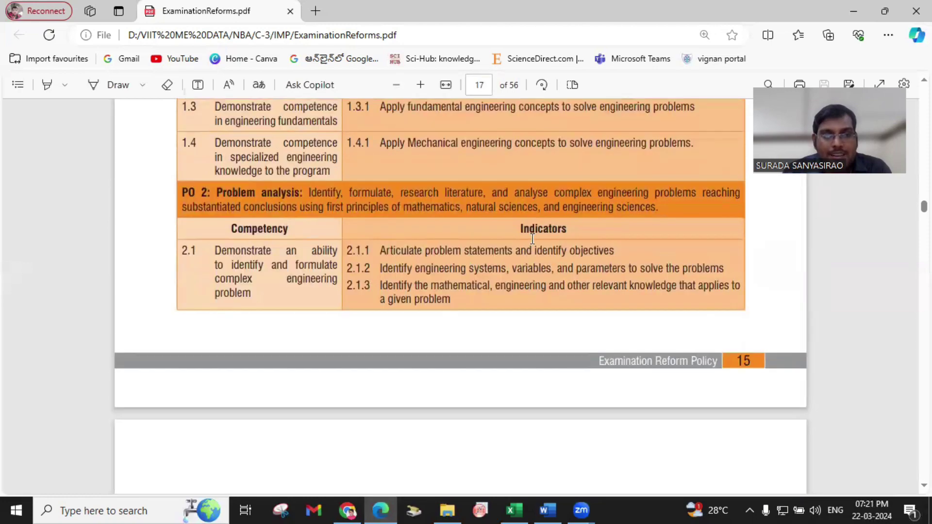
scroll(409, 247, "down", 10)
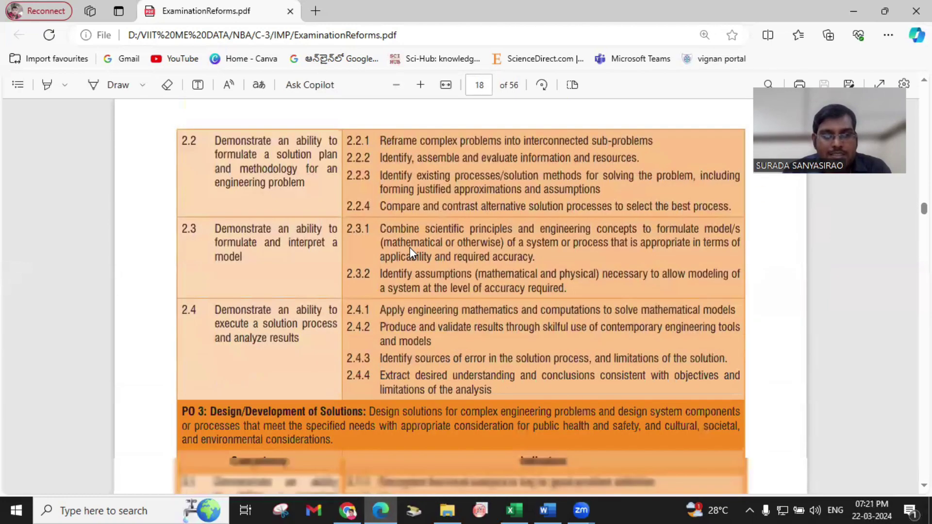
scroll(410, 246, "down", 9)
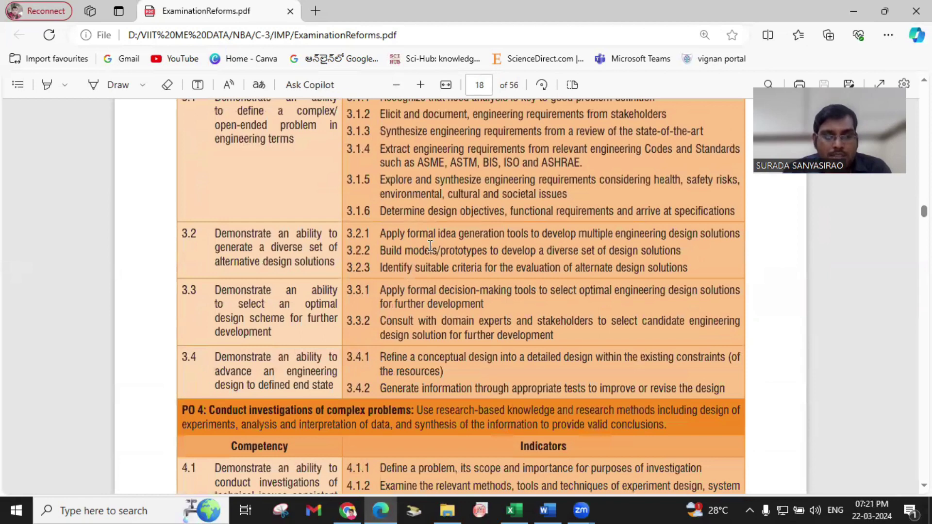
scroll(406, 231, "down", 5)
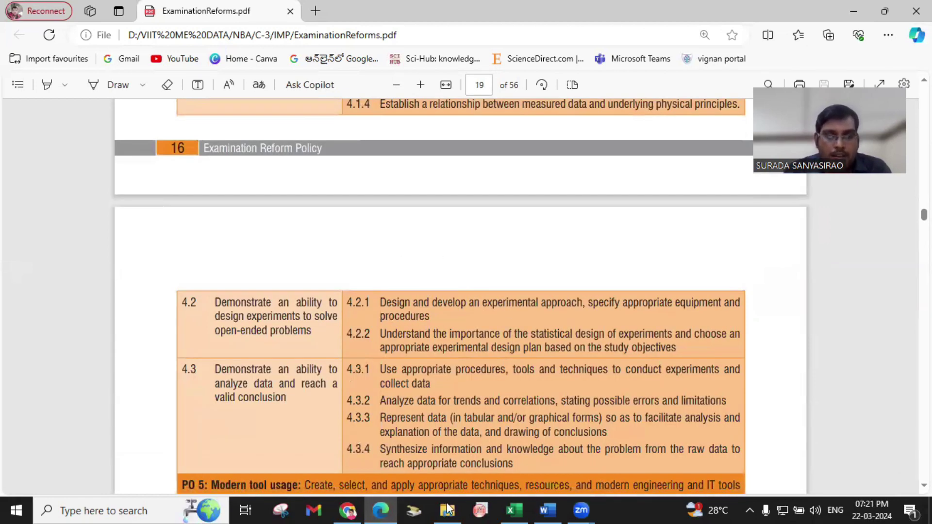
left_click(348, 510)
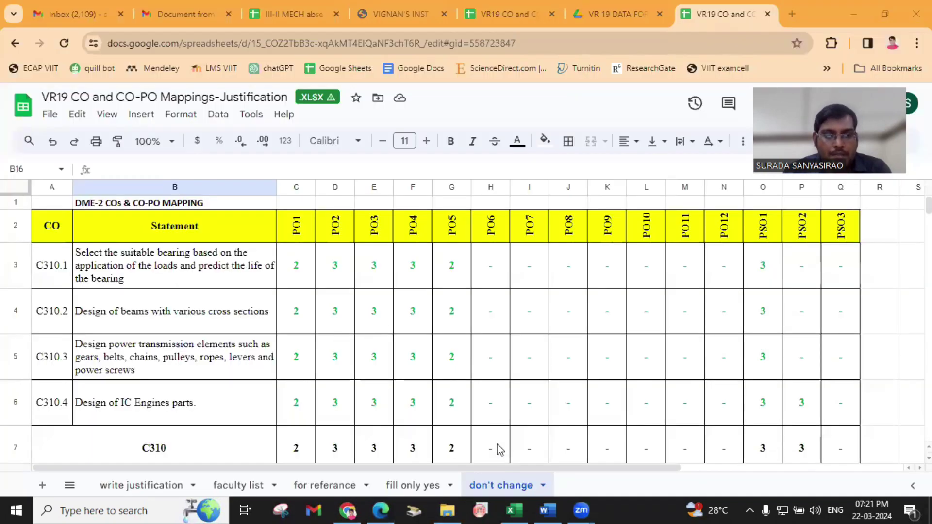
left_click(417, 485)
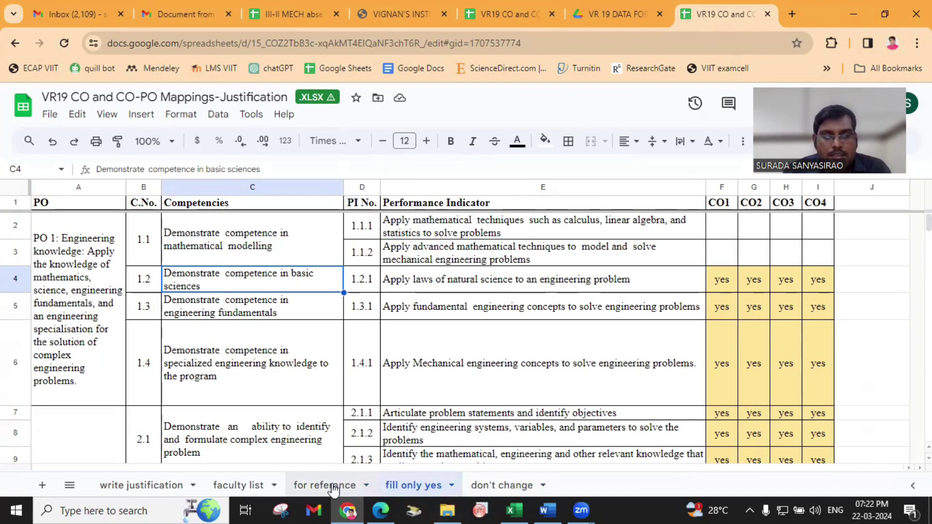
left_click(499, 484)
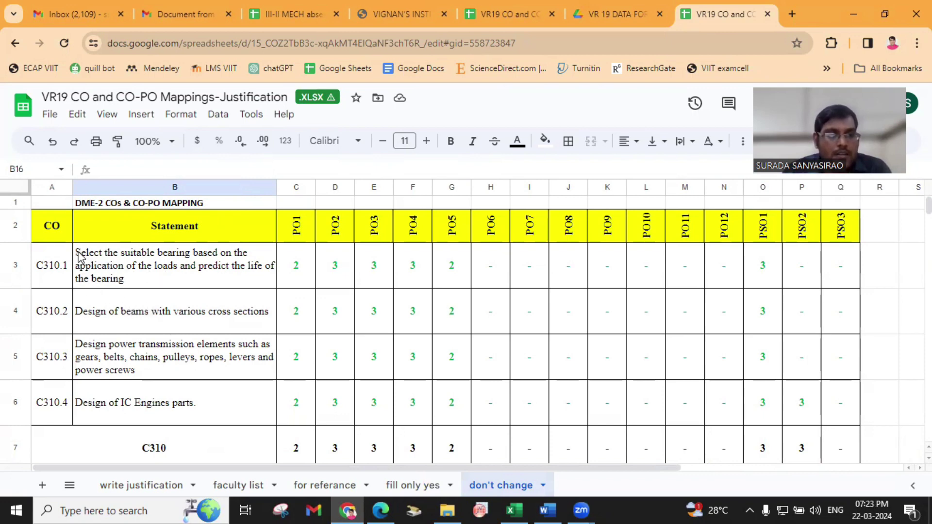
Select the course outcome statements B3:B6, then move to the fill only yes sheet's CO2 mark for 1.3.1
left_click_drag(77, 256, 156, 409)
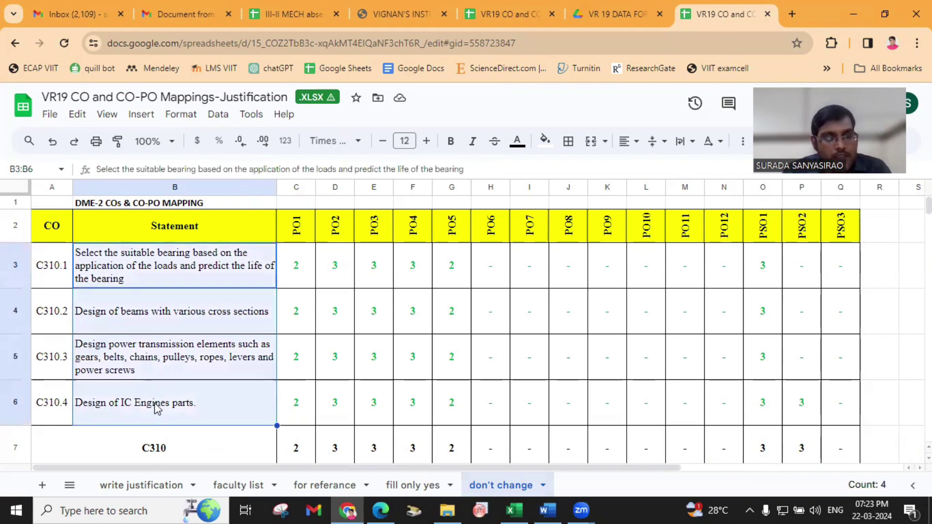
left_click(176, 447)
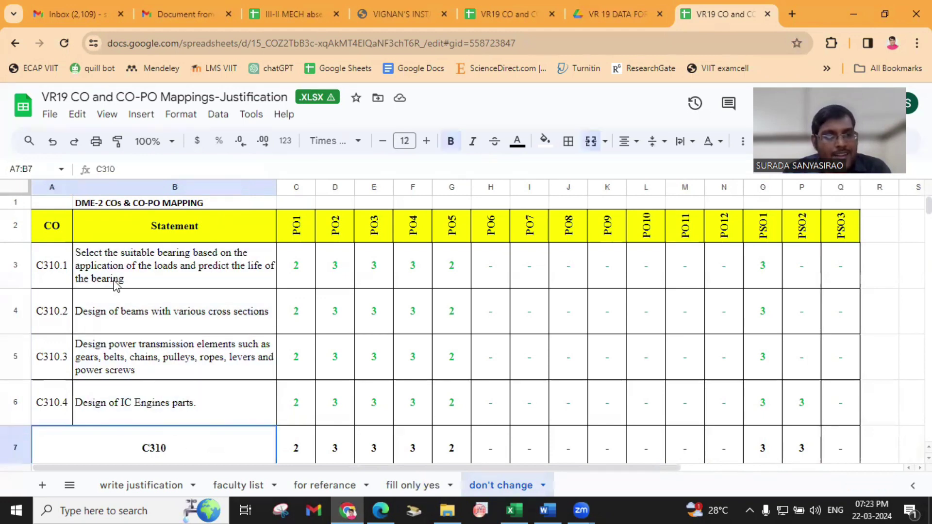
left_click_drag(97, 251, 150, 412)
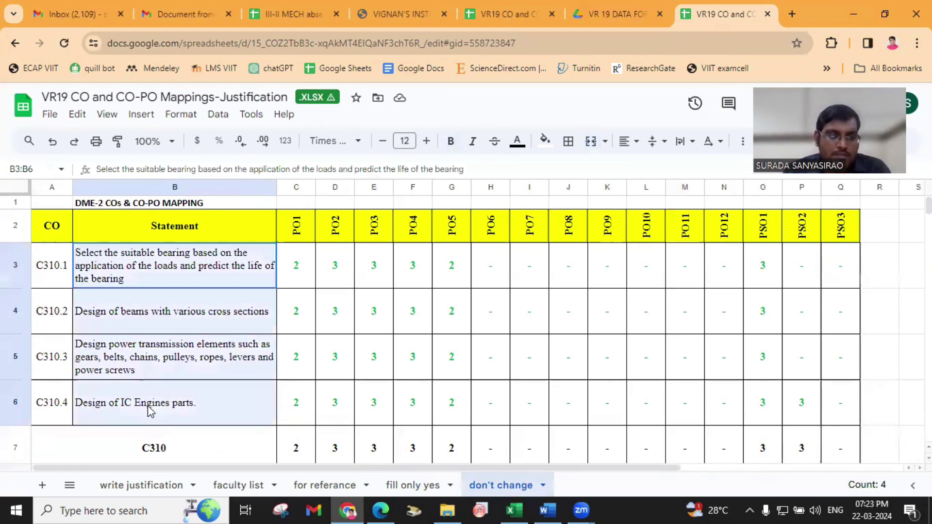
left_click(114, 269)
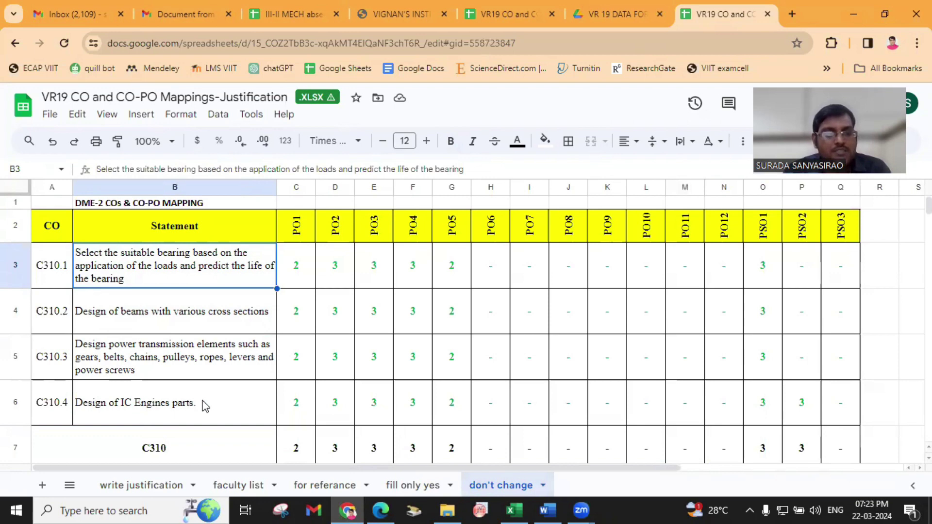
left_click(195, 437)
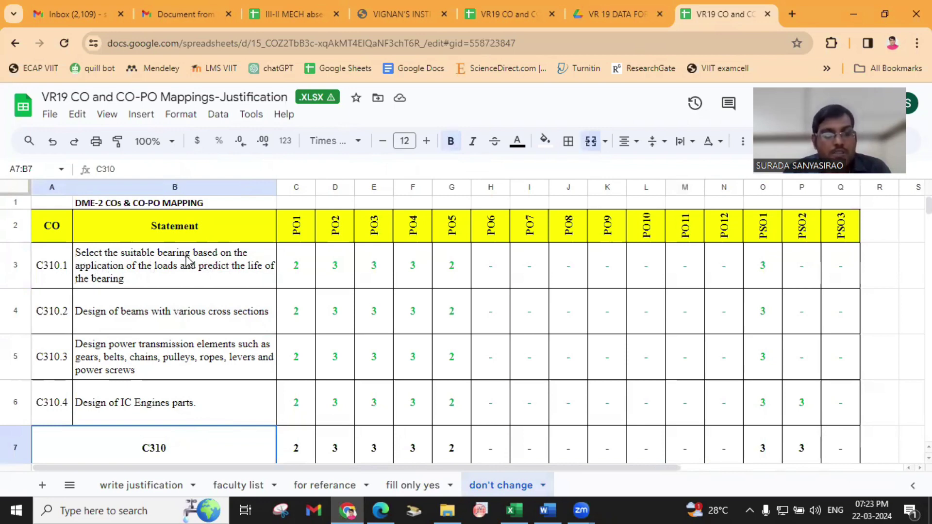
left_click_drag(174, 265, 182, 407)
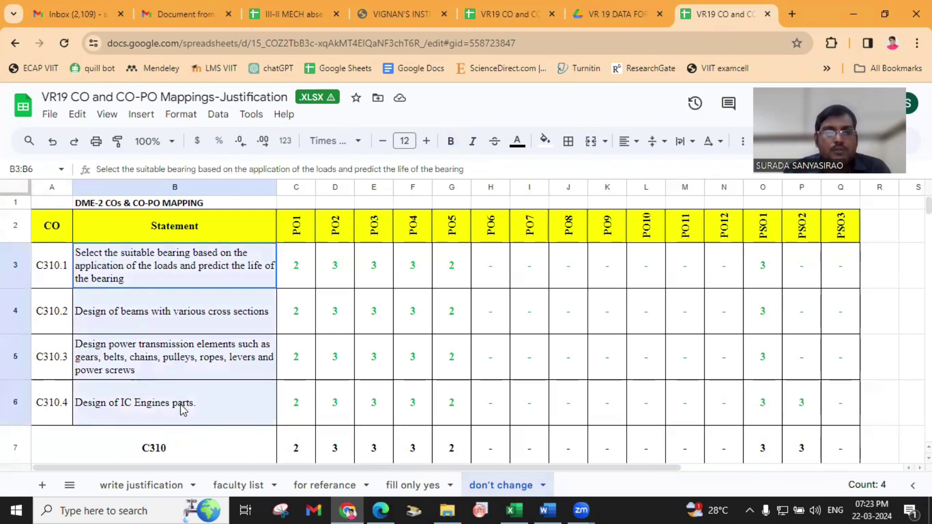
left_click_drag(183, 409, 183, 409)
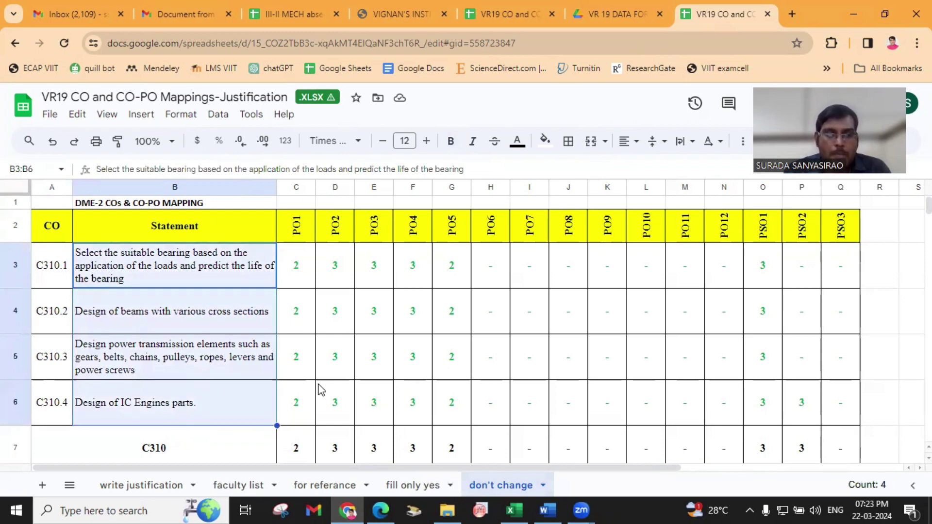
left_click(412, 484)
left_click(759, 311)
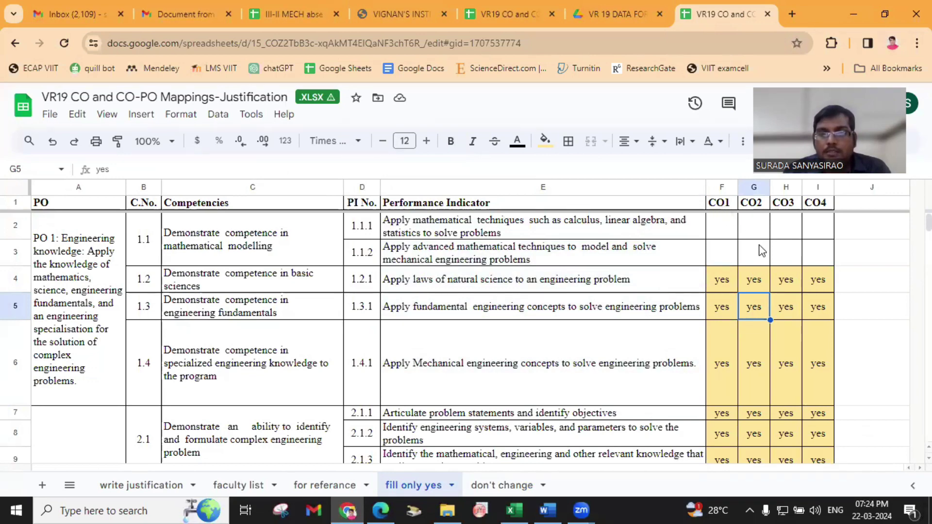
left_click(729, 204)
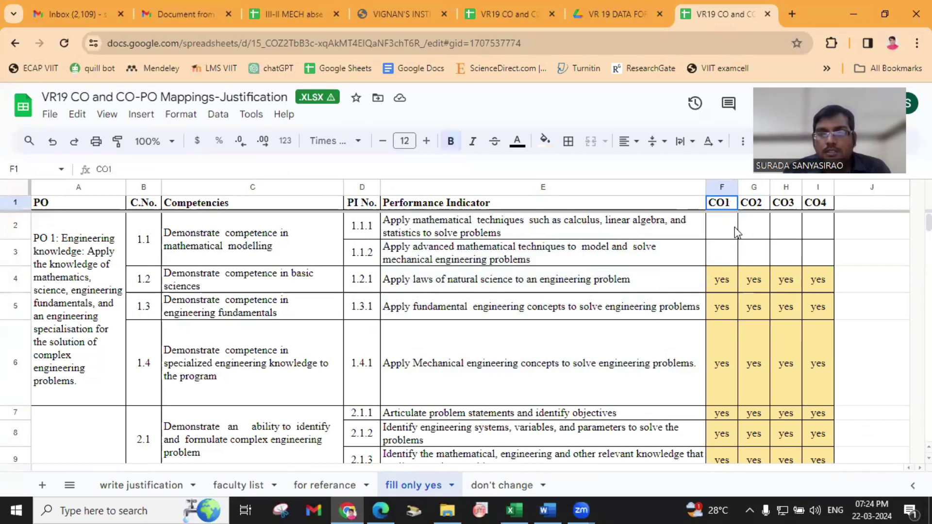
key("Down")
key("Down")
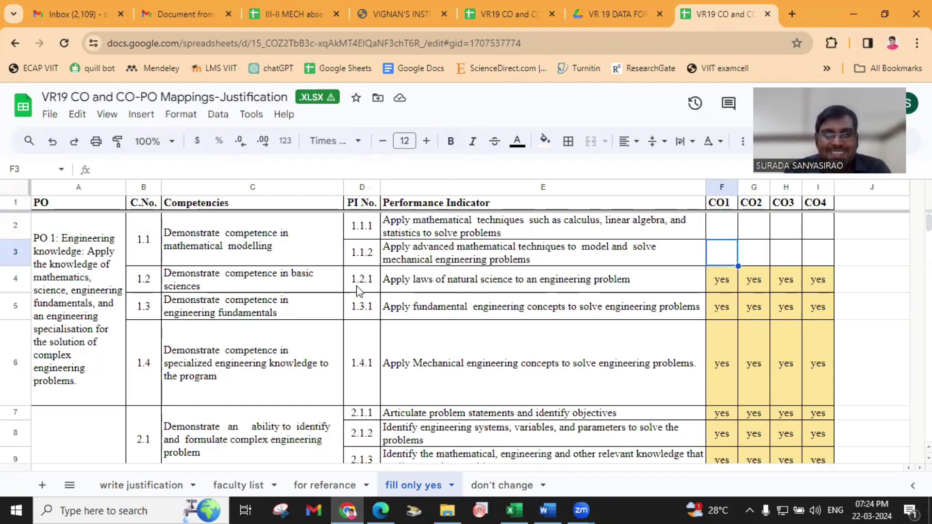
left_click(498, 330)
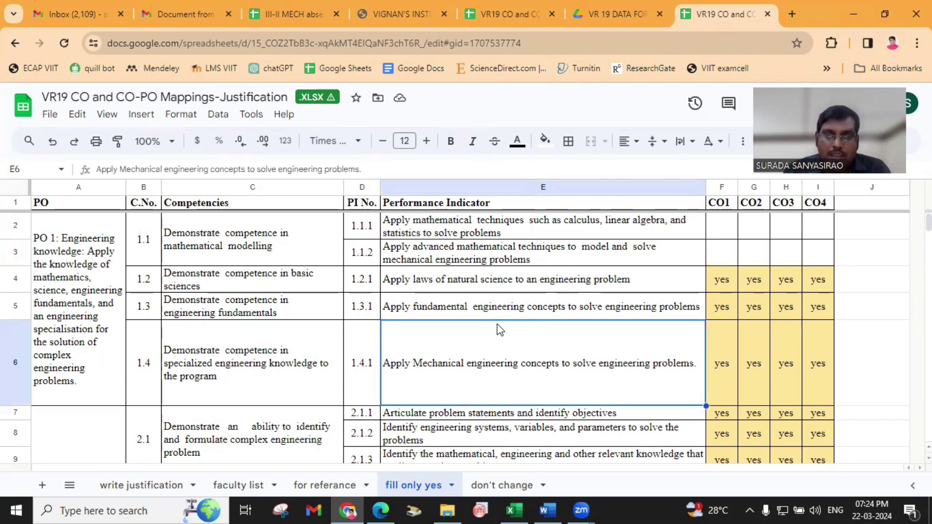
left_click(500, 486)
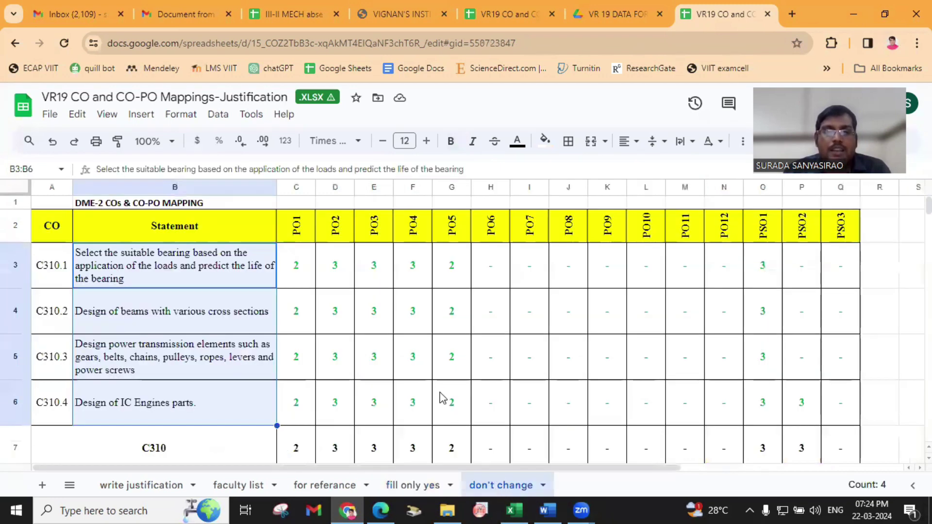
scroll(433, 378, "down", 1)
scroll(433, 378, "down", 5)
scroll(434, 378, "up", 2)
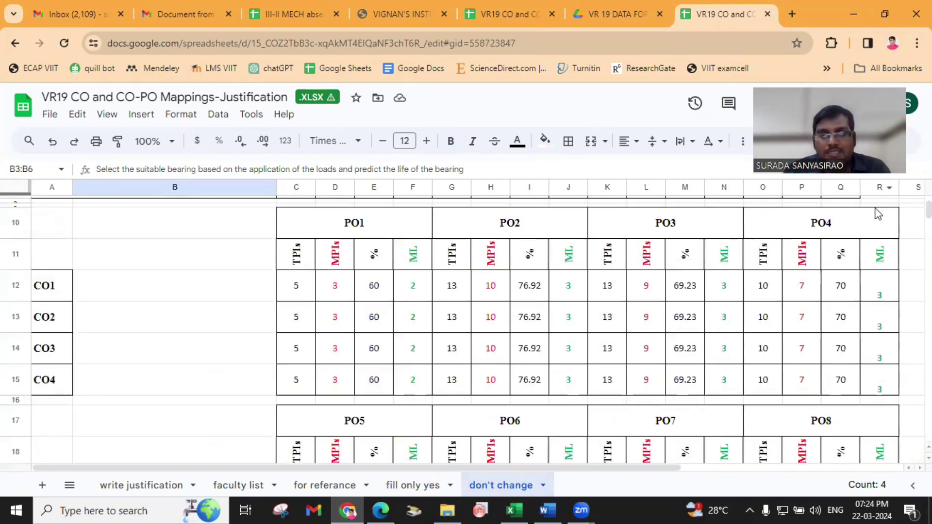
scroll(900, 386, "down", 2)
scroll(849, 427, "down", 3)
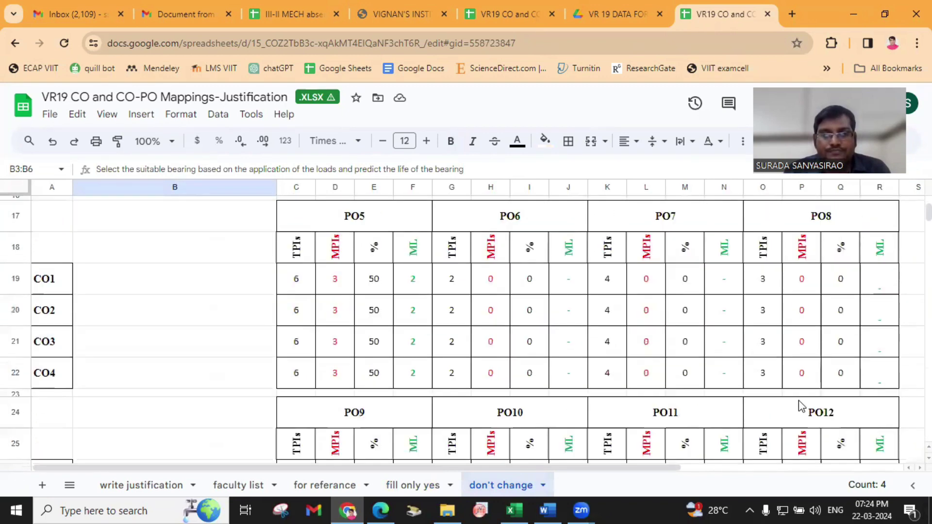
scroll(479, 461, "up", 3)
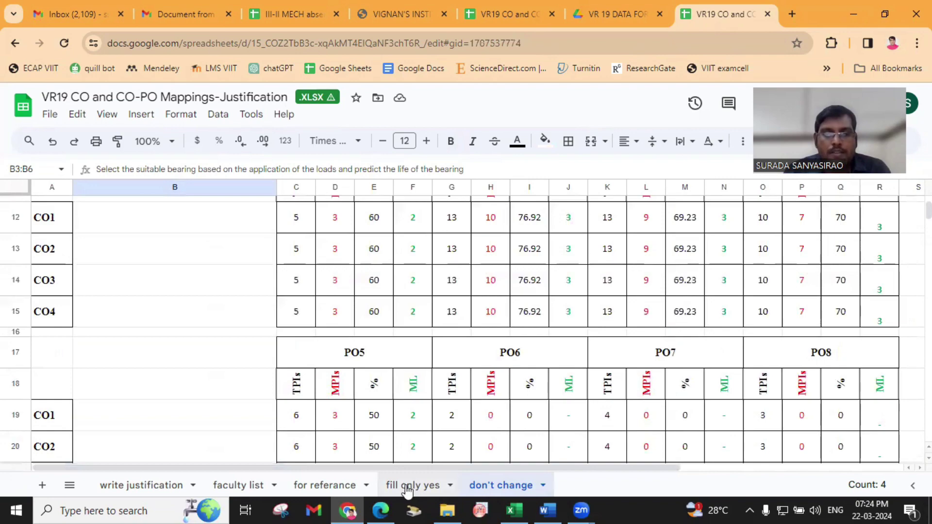
left_click(412, 485)
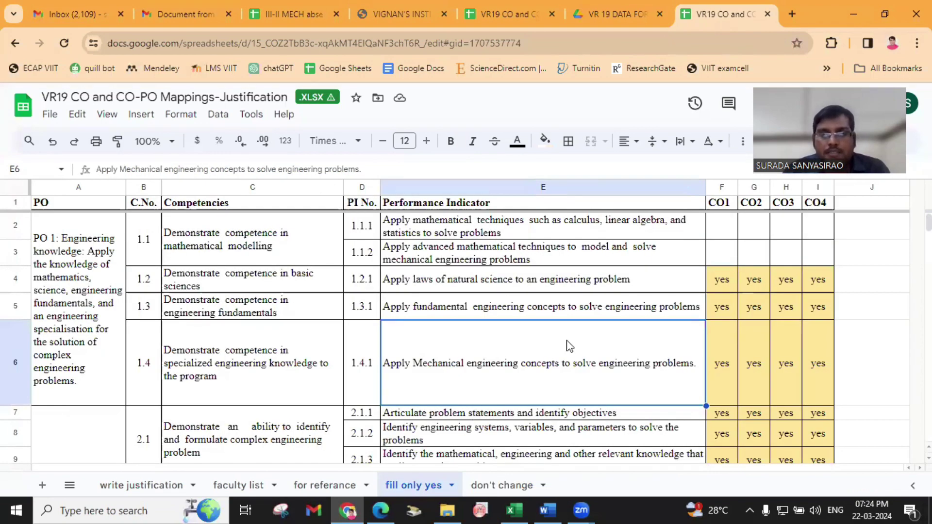
scroll(532, 358, "down", 2)
scroll(526, 359, "up", 2)
left_click_drag(360, 228, 364, 375)
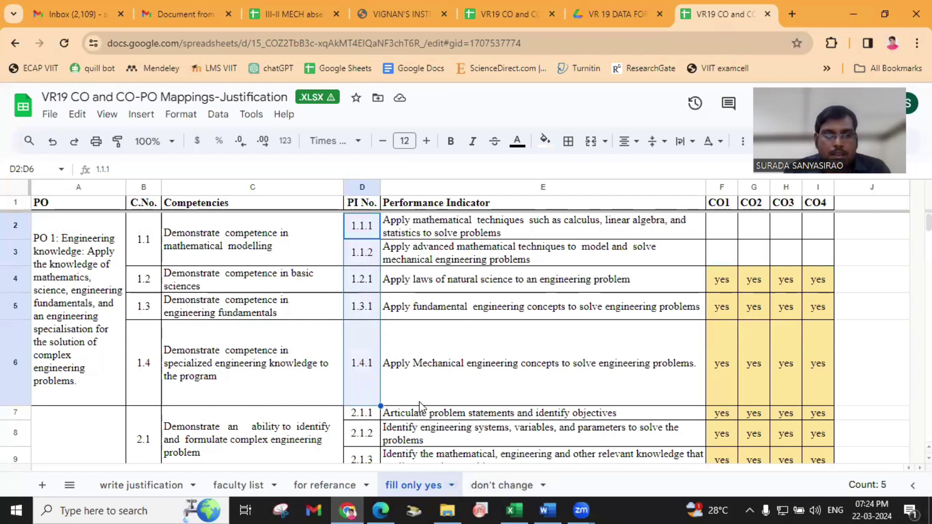
scroll(420, 406, "down", 3)
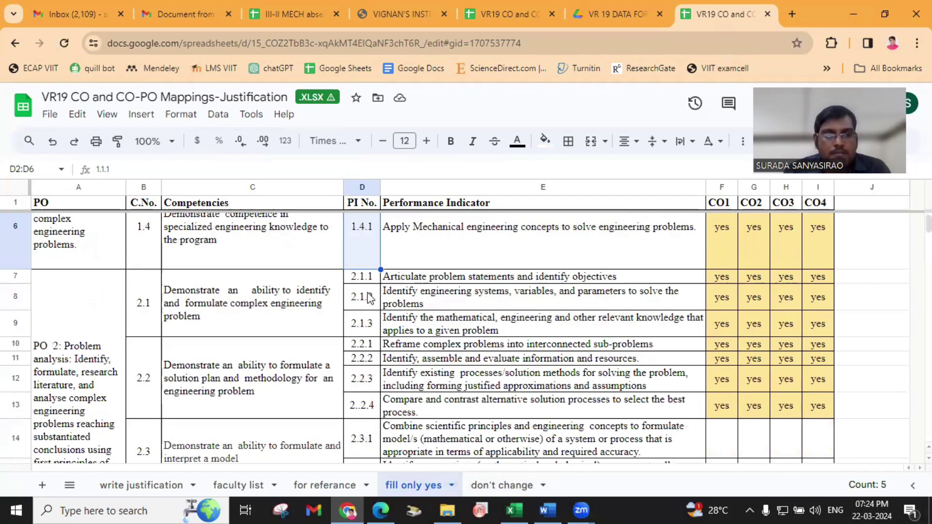
left_click_drag(364, 277, 363, 429)
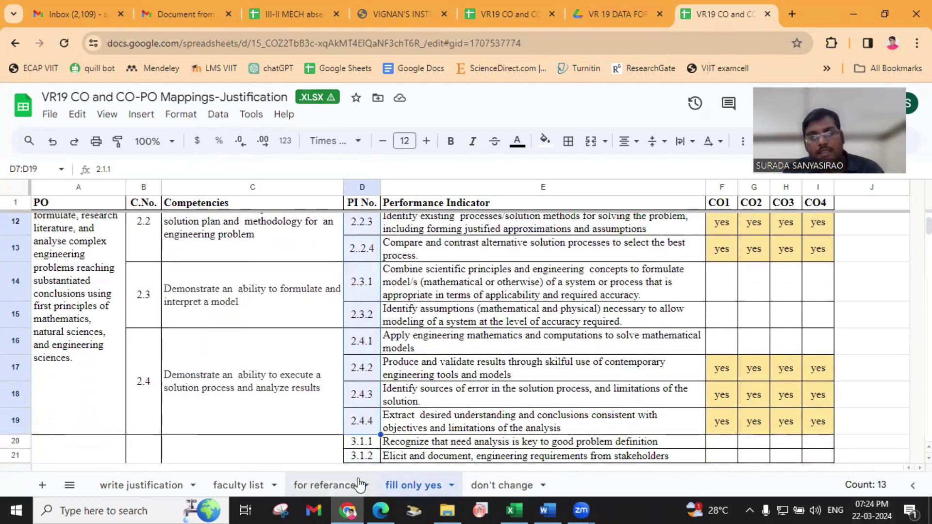
scroll(386, 332, "down", 10)
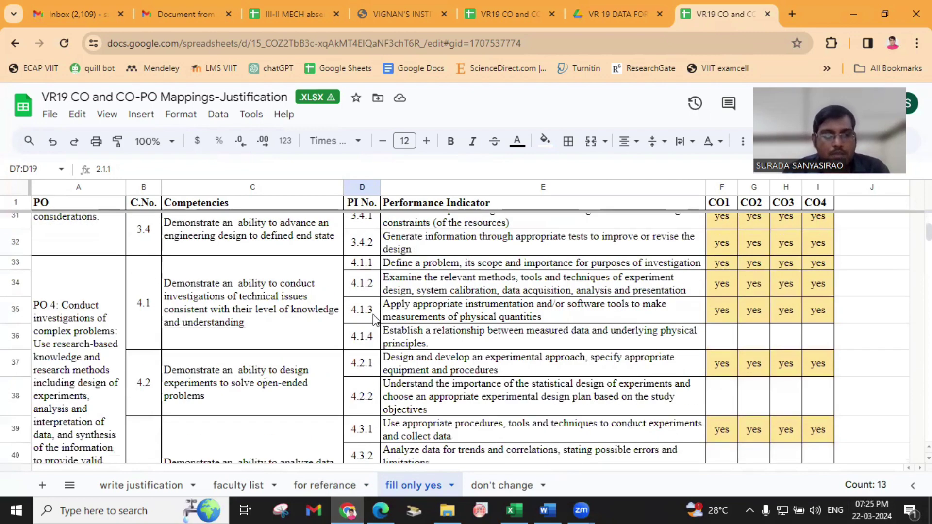
scroll(372, 334, "down", 3)
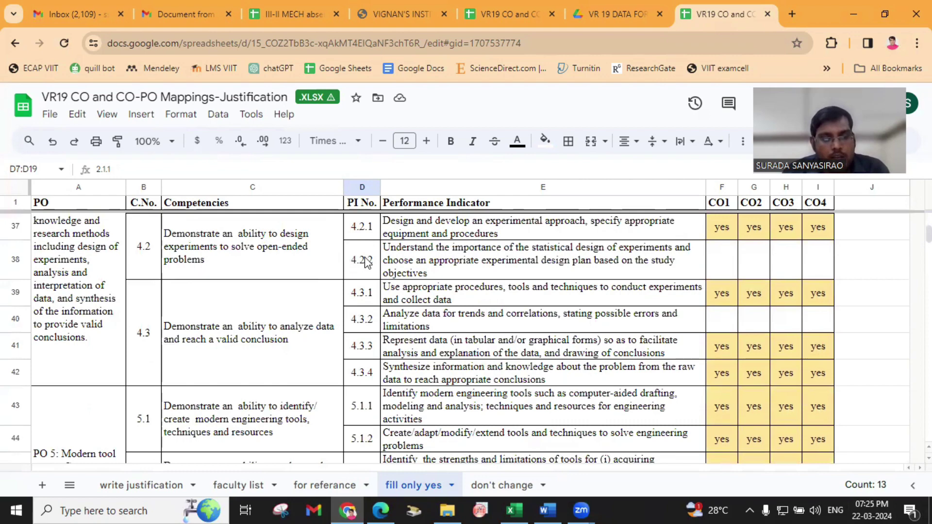
scroll(367, 262, "down", 15)
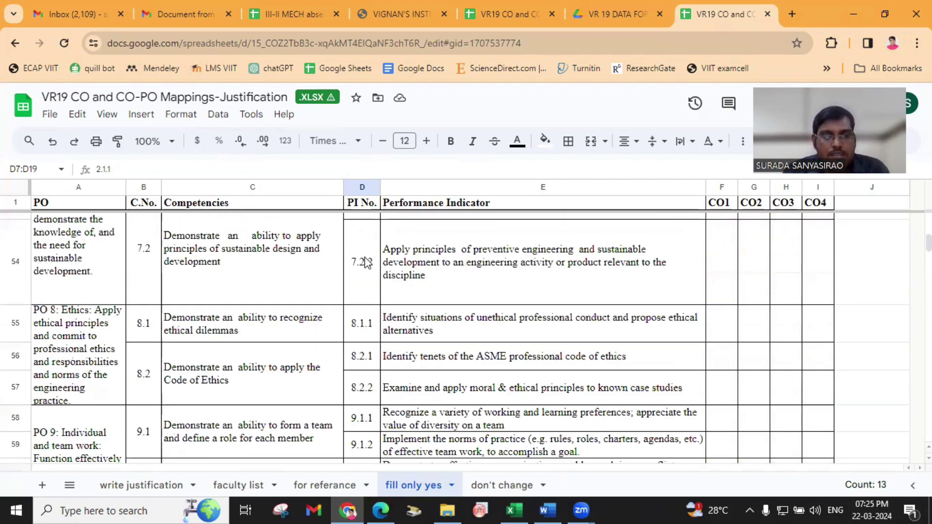
scroll(367, 262, "down", 8)
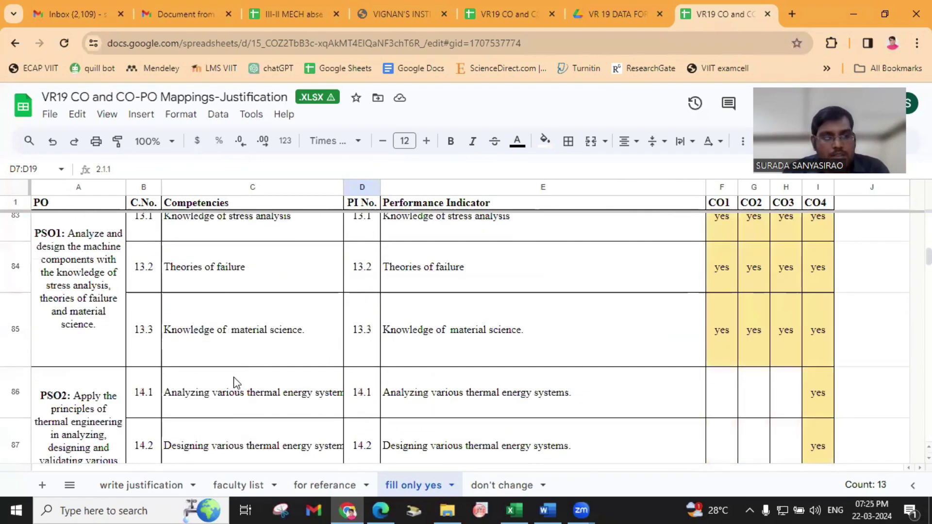
scroll(234, 380, "up", 3)
left_click(219, 352)
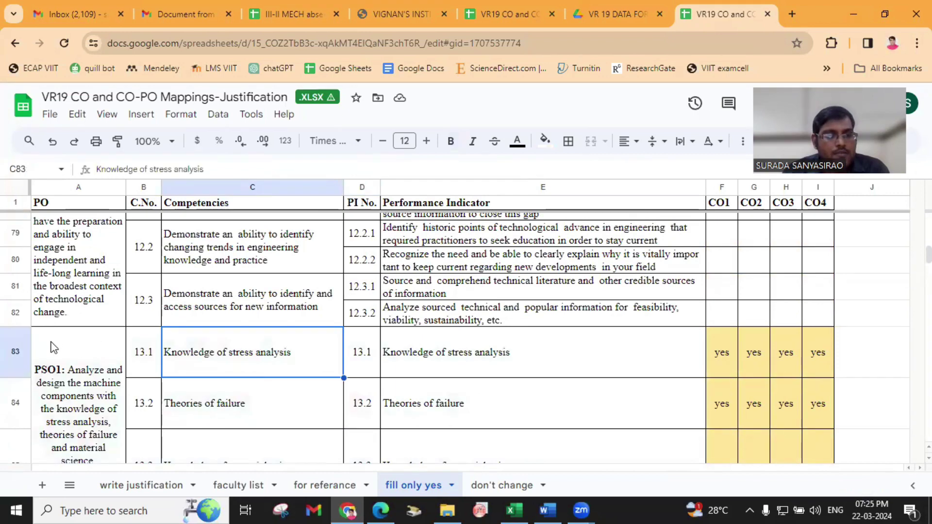
left_click_drag(53, 347, 679, 348)
left_click_drag(767, 348, 826, 347)
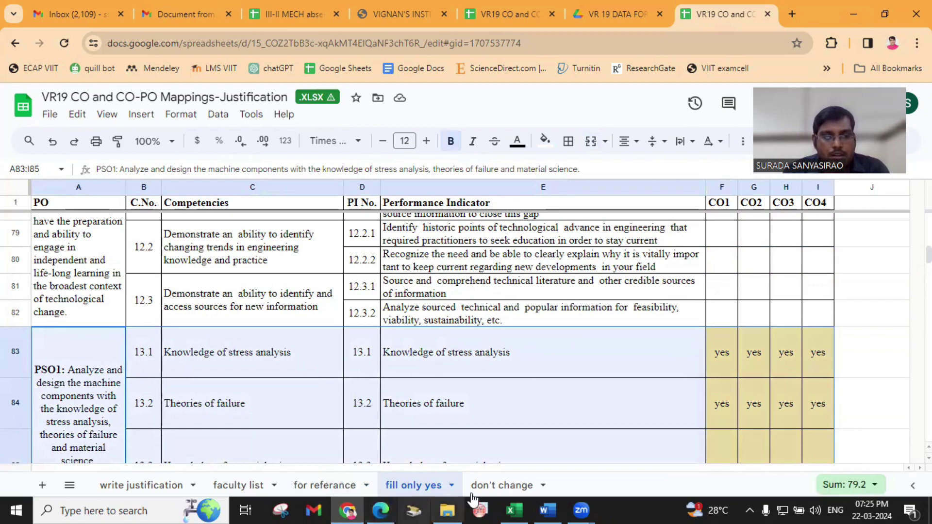
left_click(496, 485)
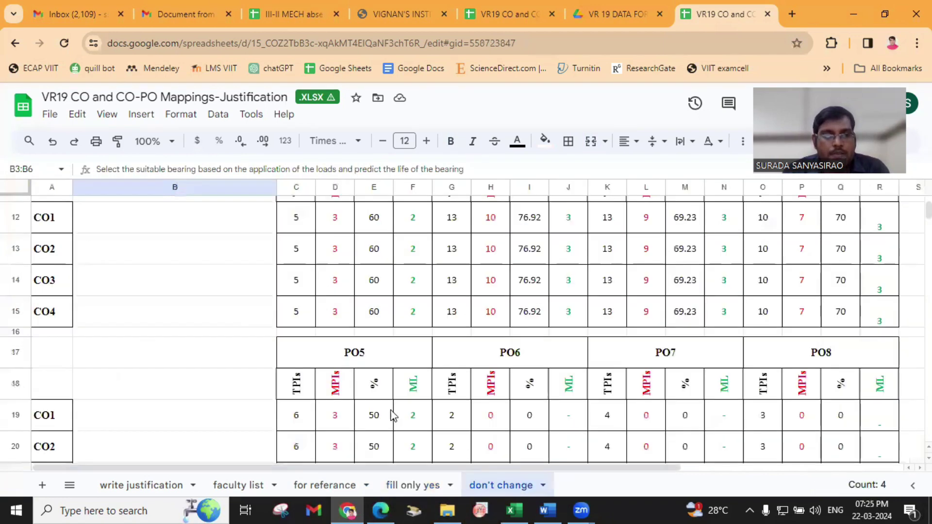
scroll(401, 416, "up", 5)
scroll(413, 381, "down", 2)
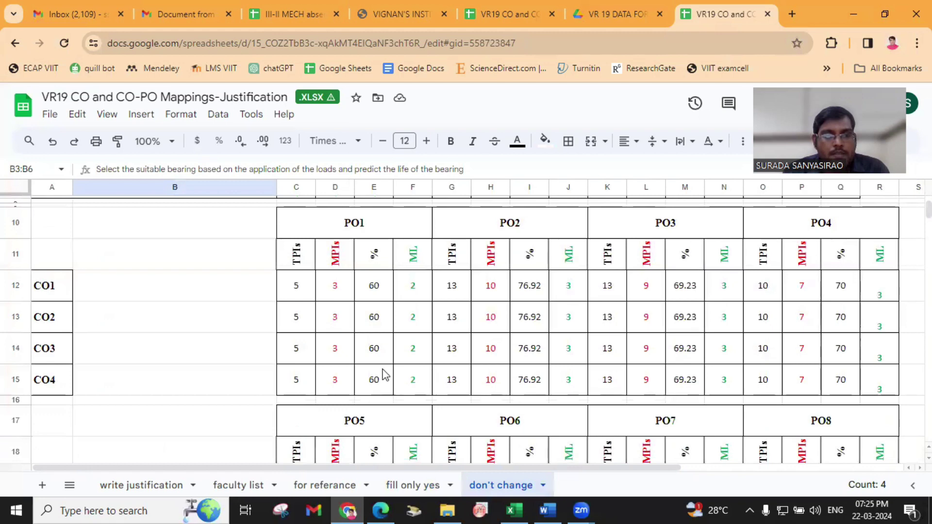
left_click_drag(44, 289, 54, 386)
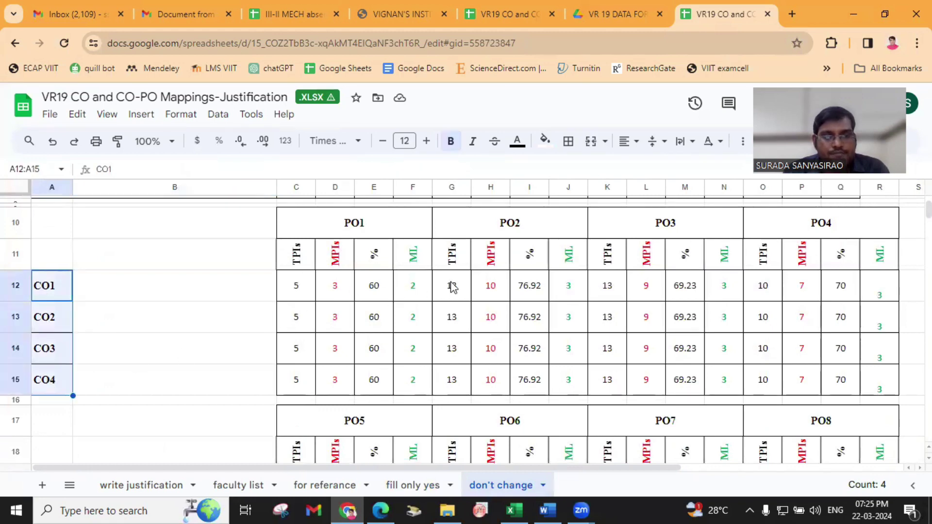
left_click(297, 262)
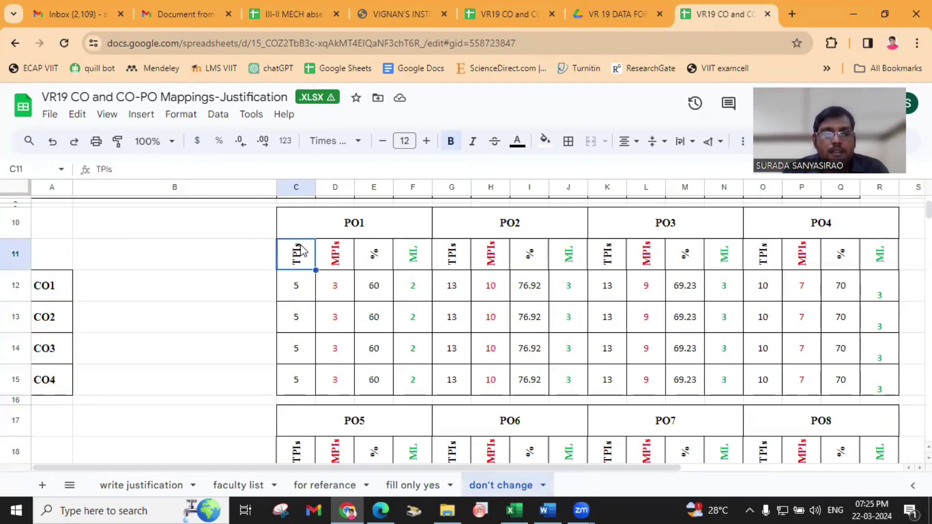
left_click(354, 228)
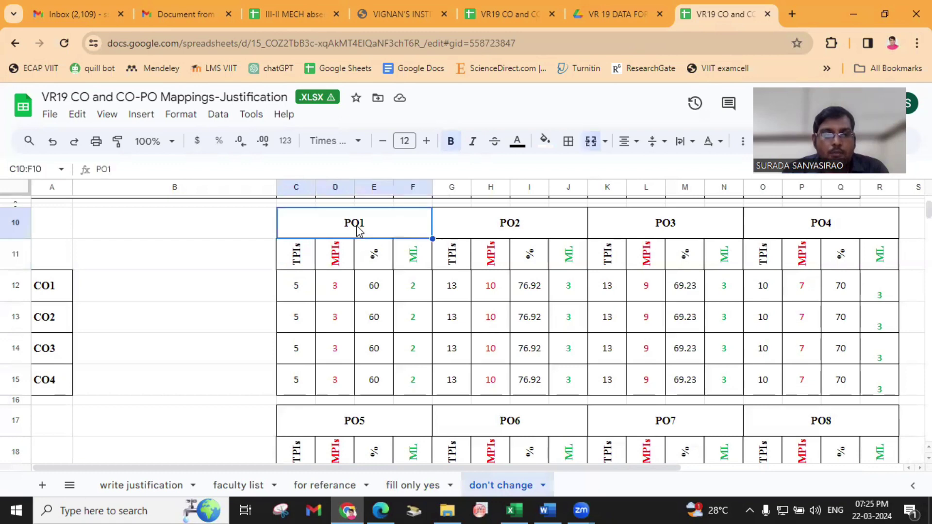
left_click(291, 262)
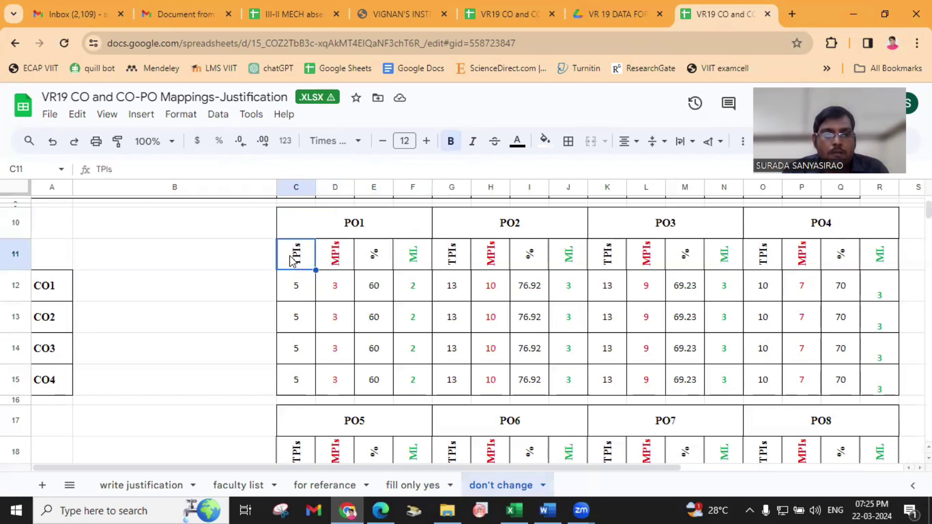
left_click(295, 290)
left_click(296, 316)
left_click(290, 358)
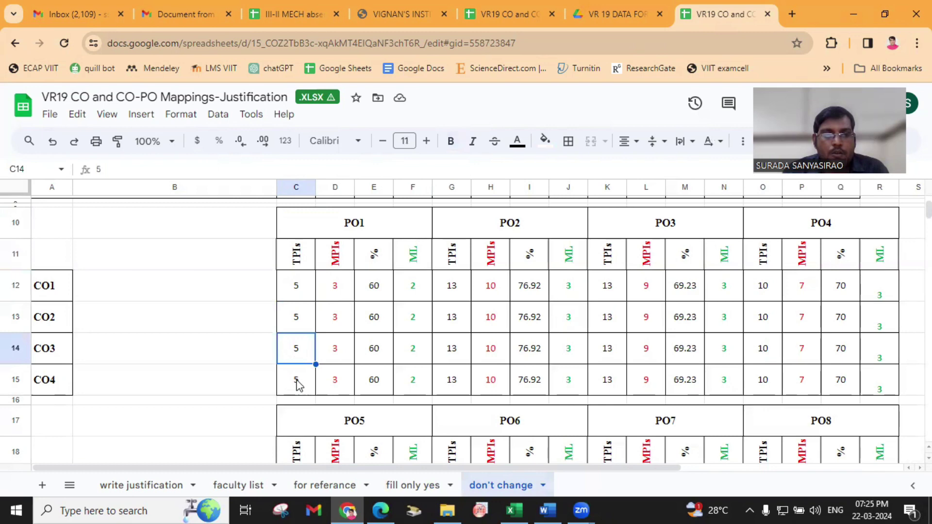
left_click(297, 386)
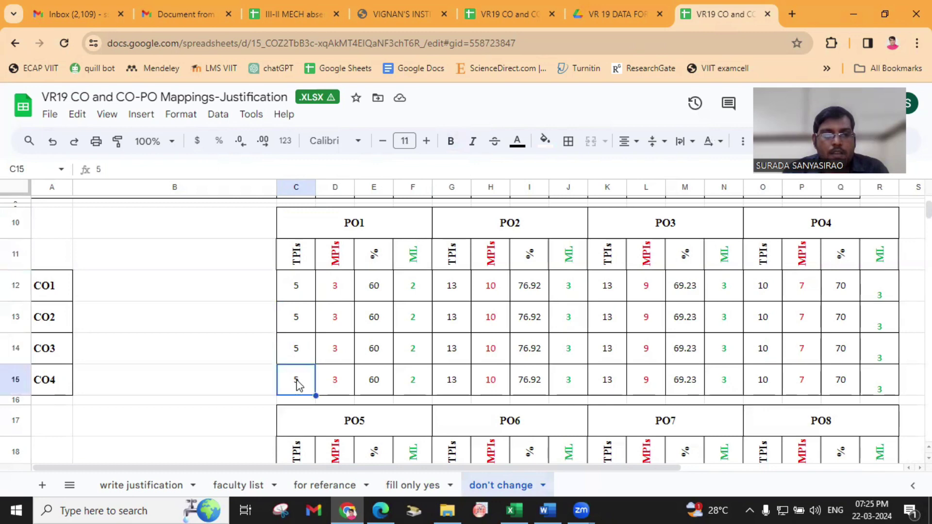
left_click(512, 232)
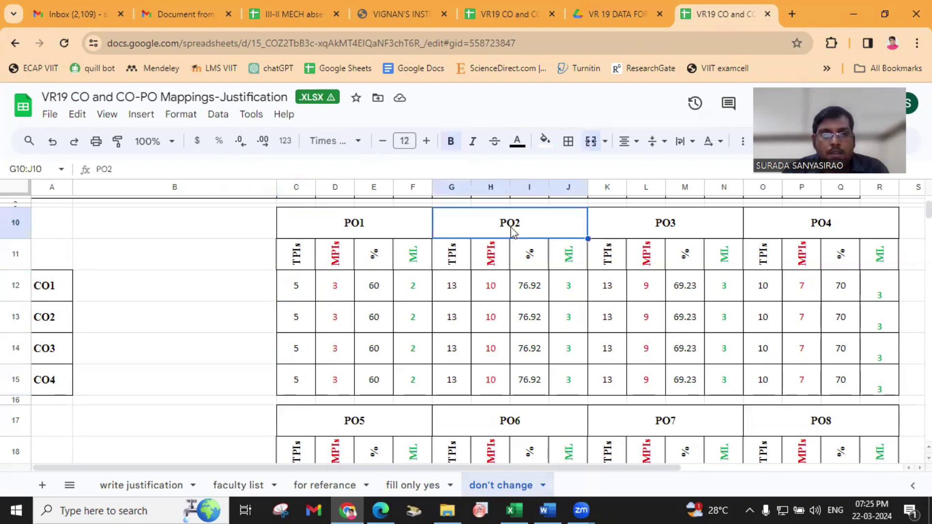
left_click(455, 291)
left_click(457, 319)
left_click(453, 357)
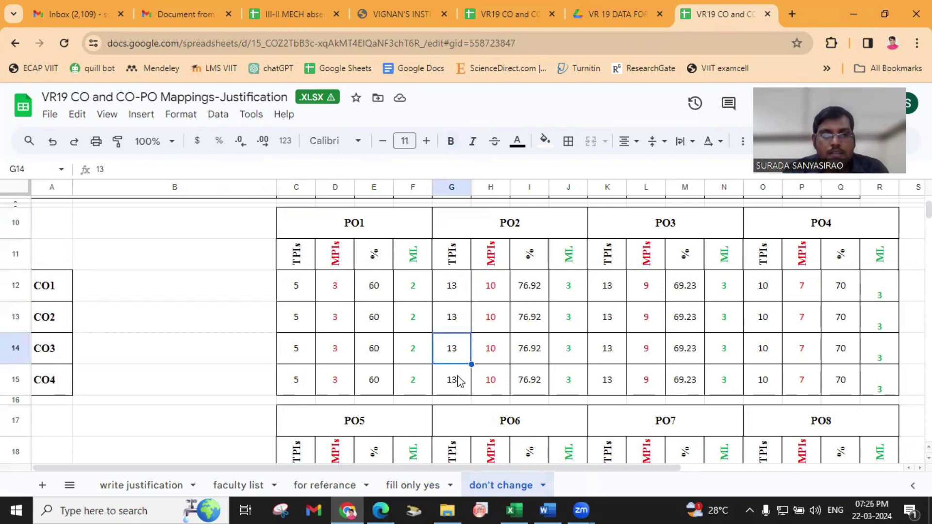
left_click(688, 229)
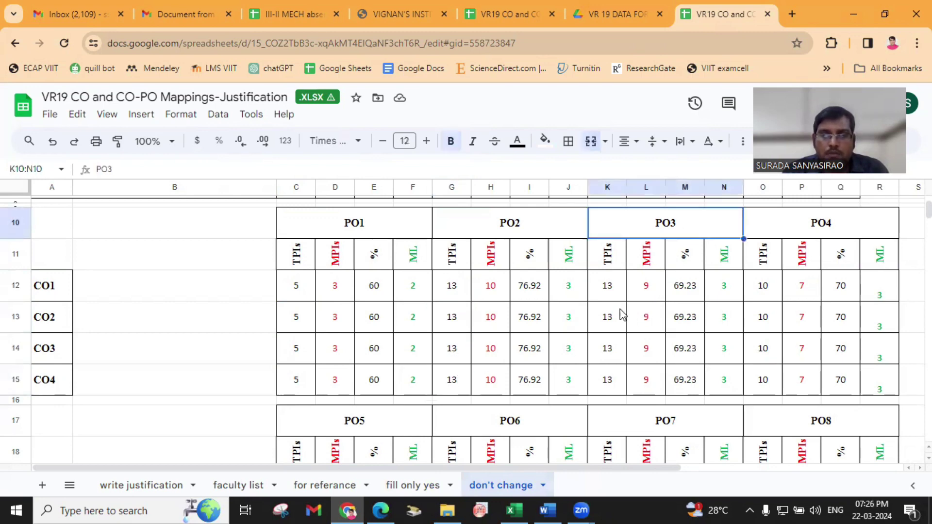
left_click(607, 288)
left_click(811, 230)
left_click(763, 294)
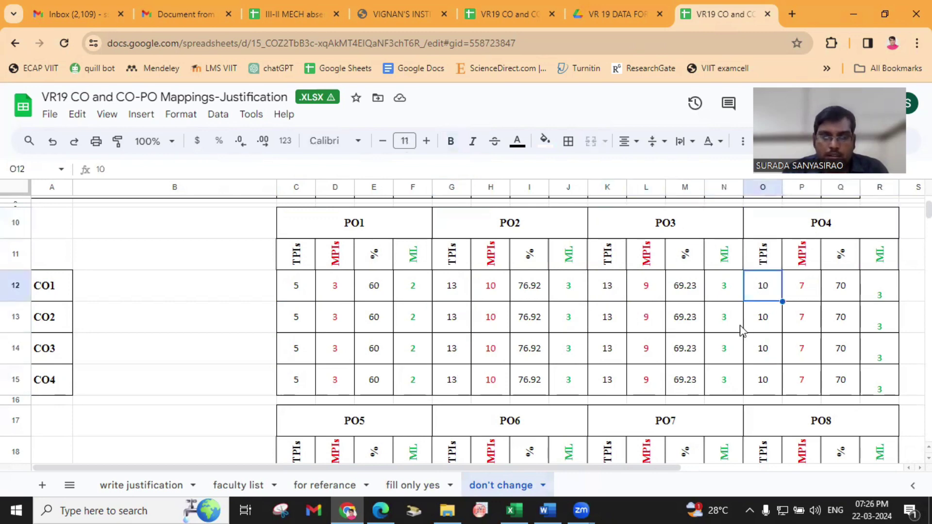
scroll(747, 330, "down", 3)
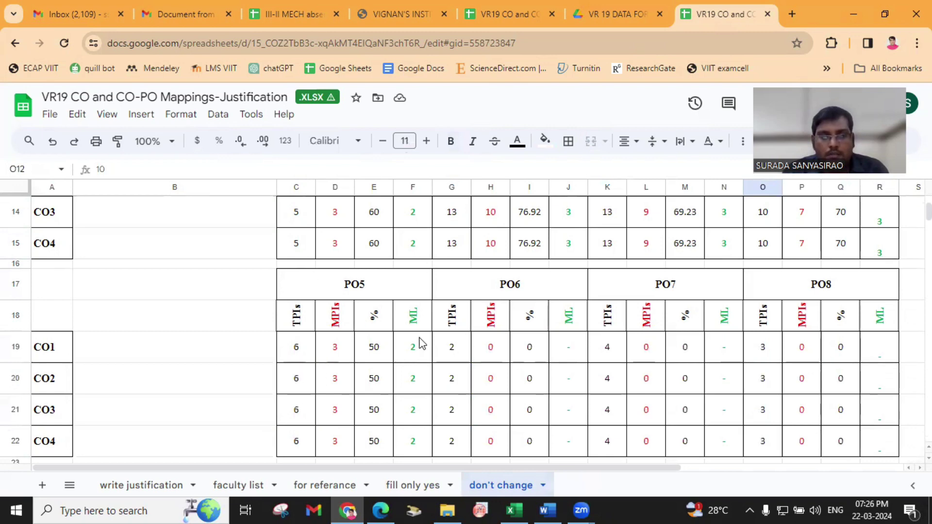
scroll(421, 344, "down", 3)
scroll(283, 325, "up", 2)
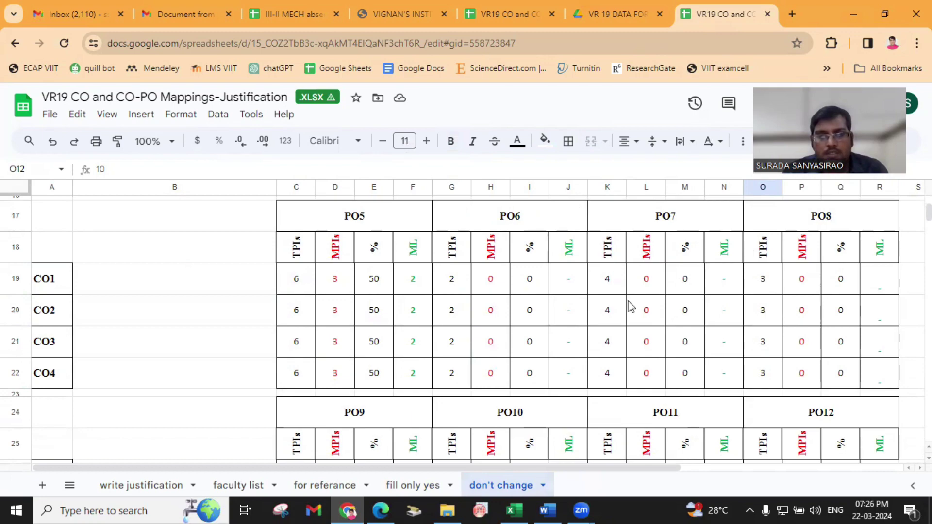
scroll(629, 306, "up", 3)
scroll(630, 310, "down", 10)
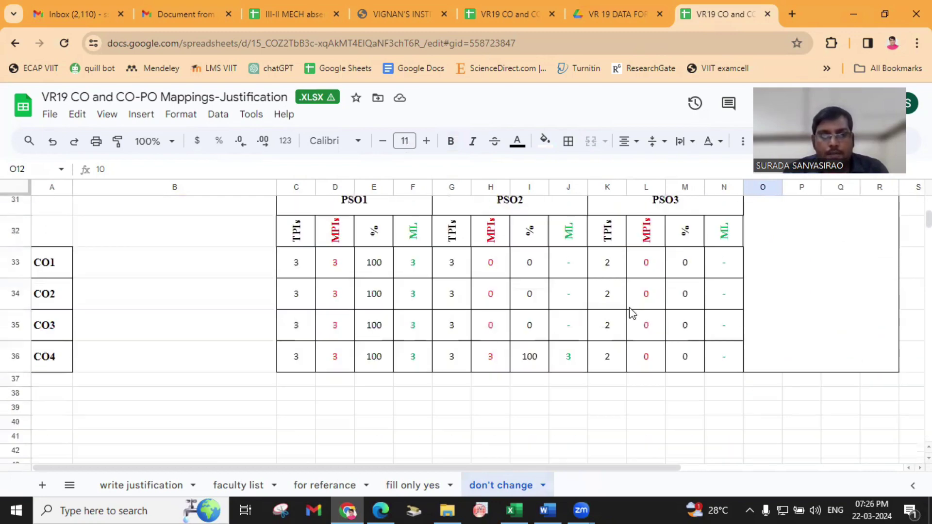
scroll(630, 308, "up", 10)
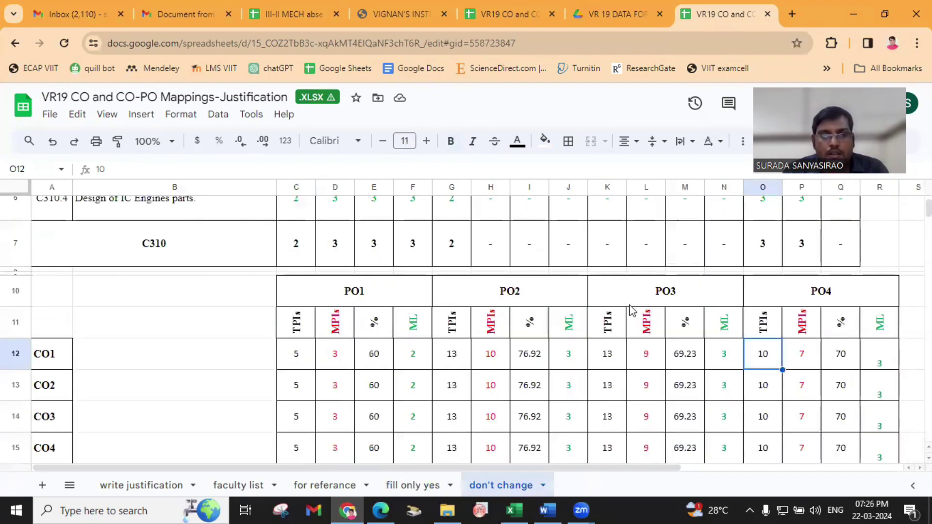
scroll(629, 308, "down", 2)
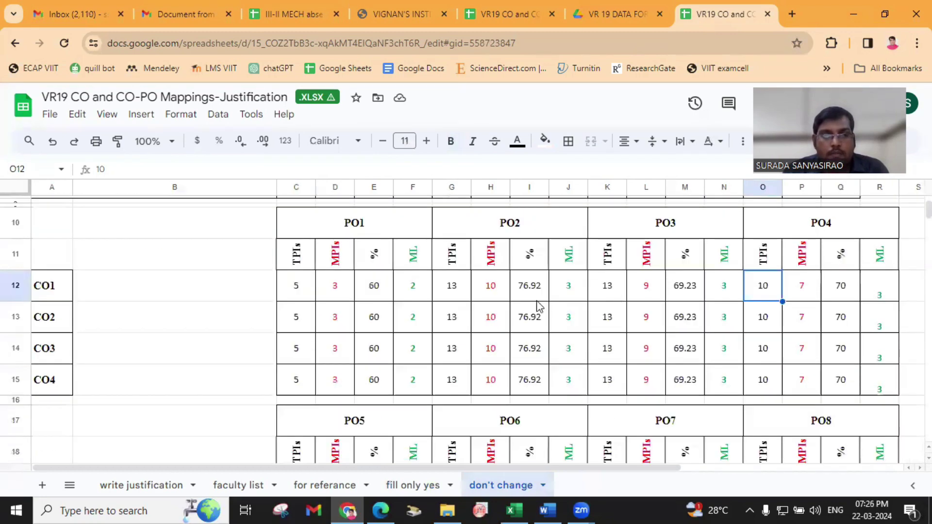
left_click(334, 264)
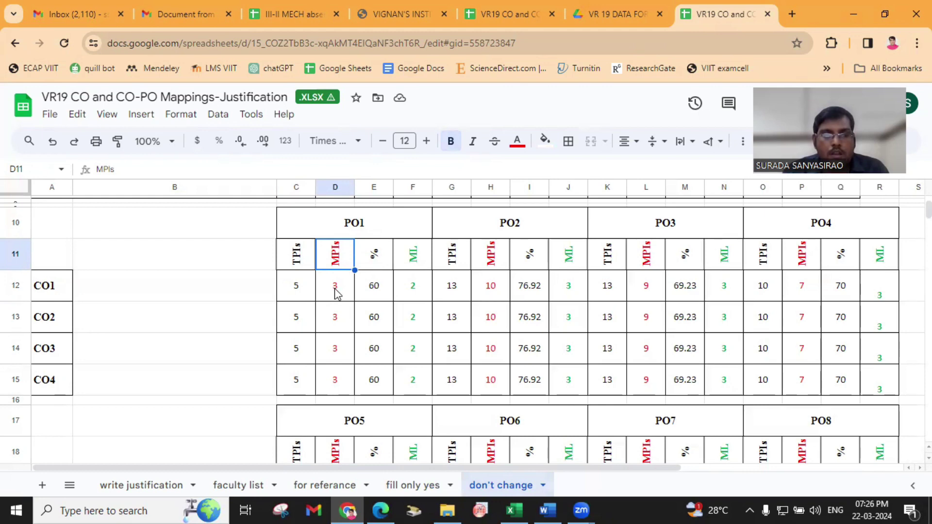
key("Down")
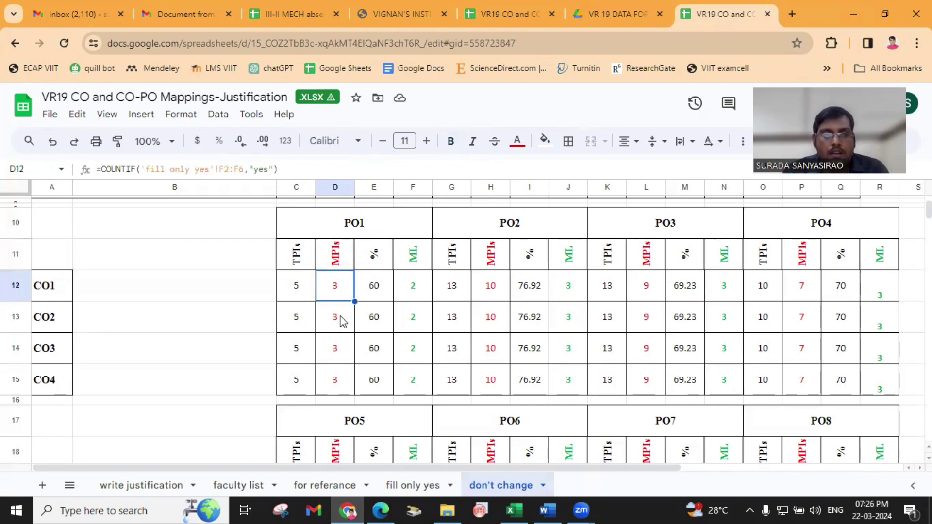
left_click(342, 320)
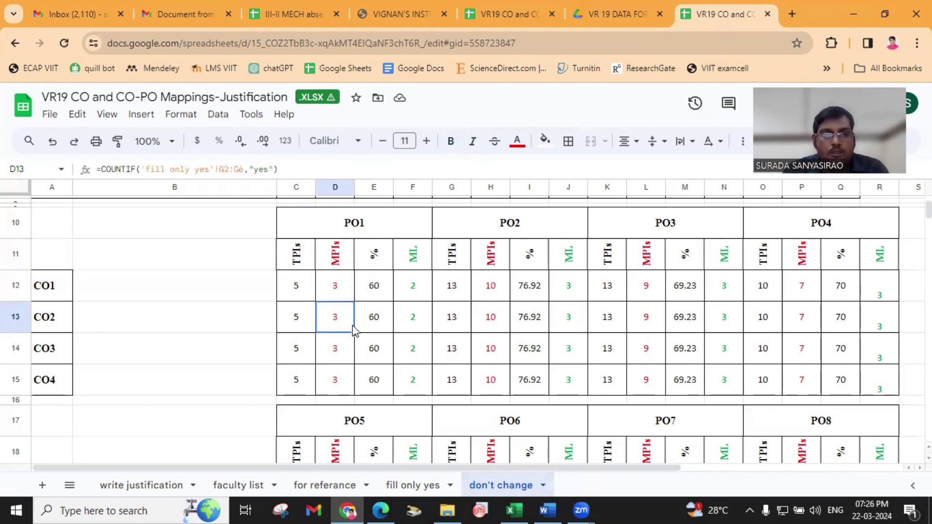
left_click(343, 351)
left_click(342, 379)
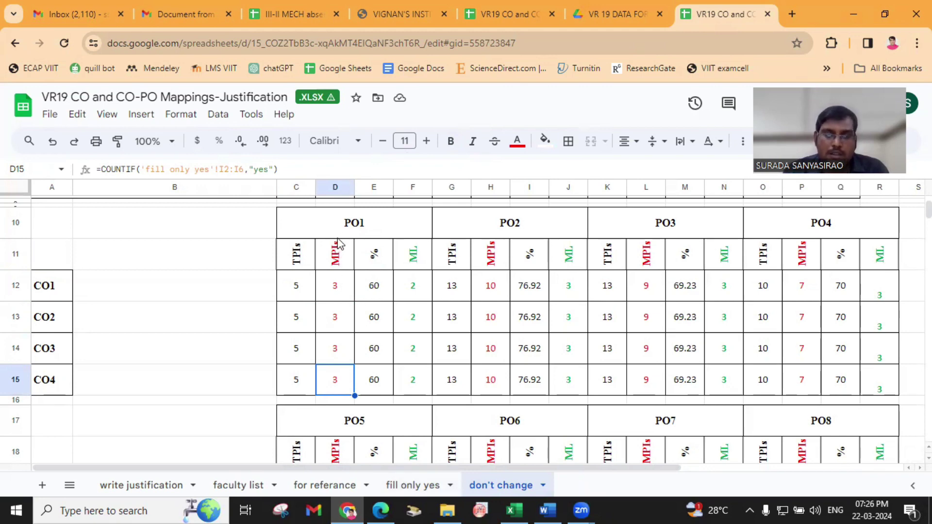
left_click(373, 291)
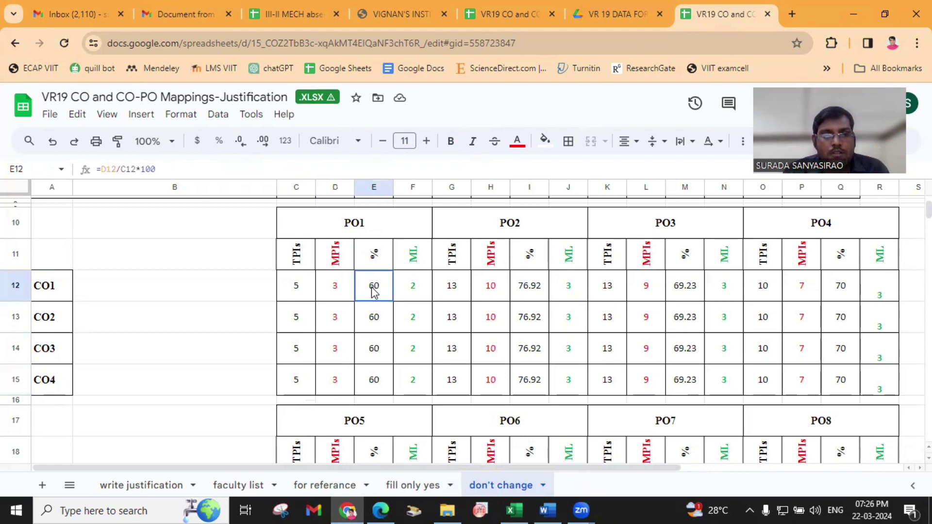
left_click(379, 260)
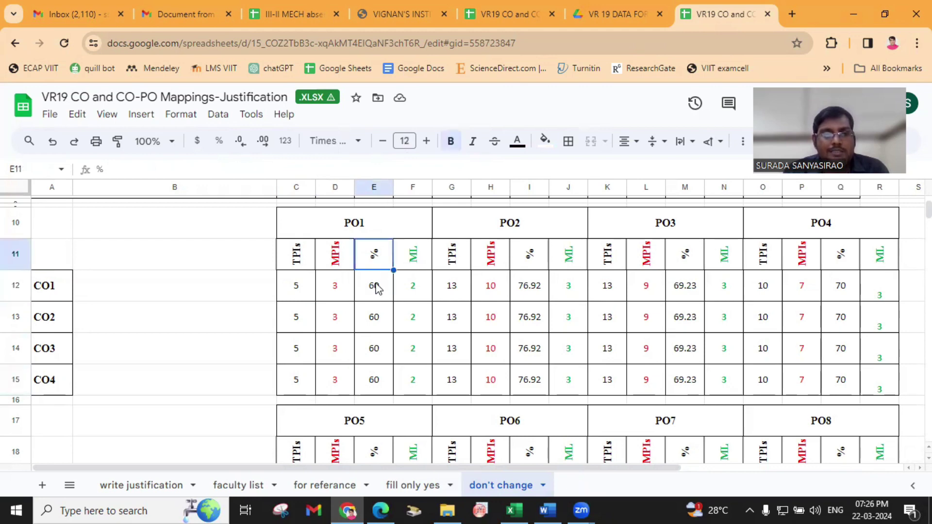
left_click(377, 289)
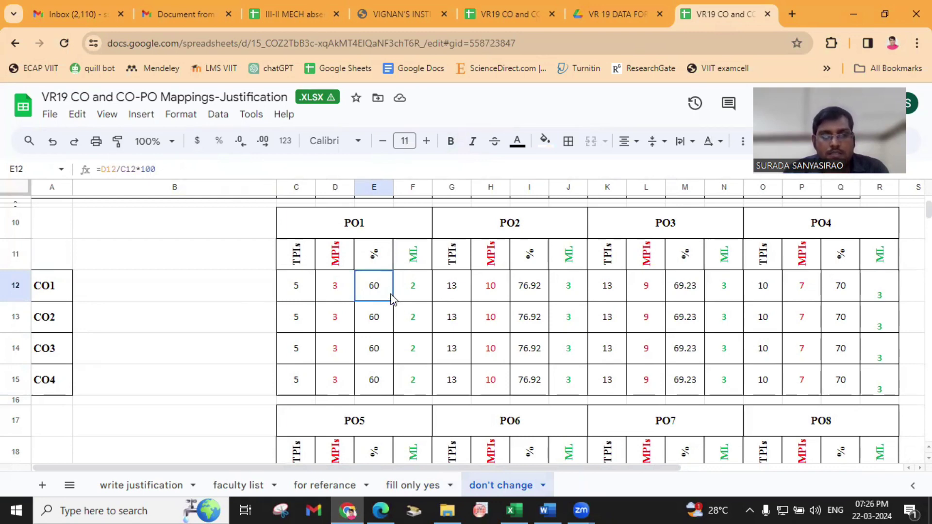
left_click(386, 315)
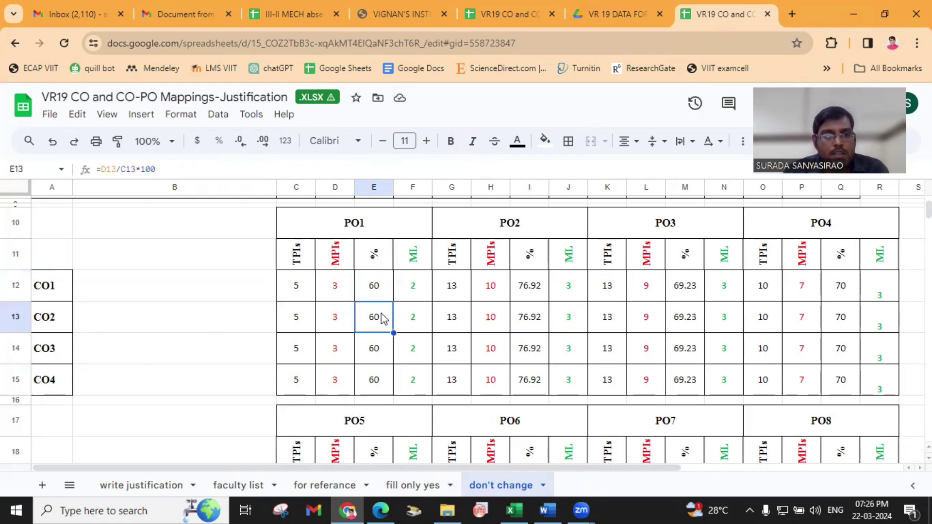
left_click(411, 291)
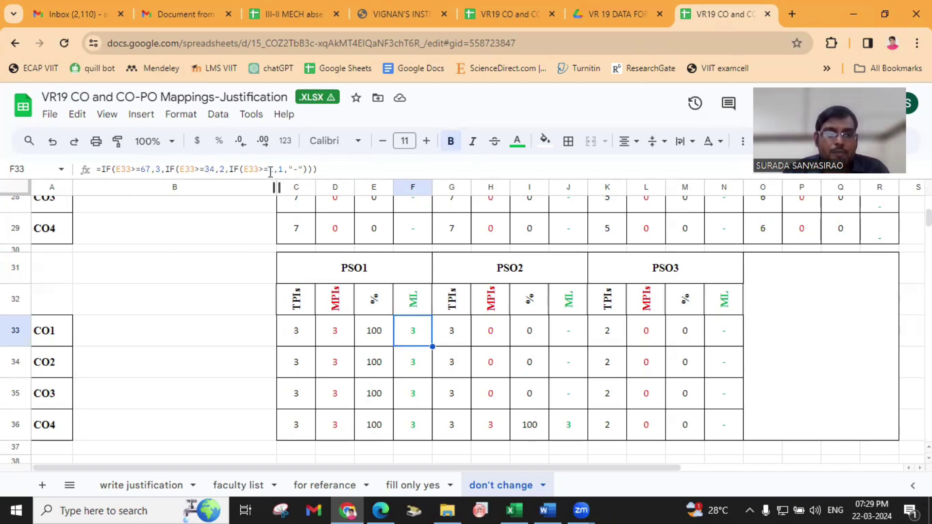
left_click(226, 307)
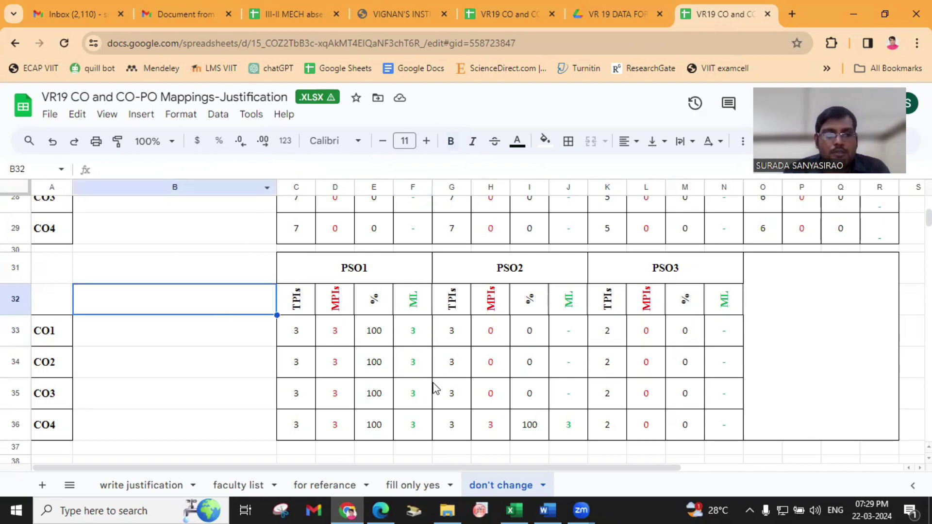
left_click(413, 335)
left_click(414, 366)
left_click(415, 395)
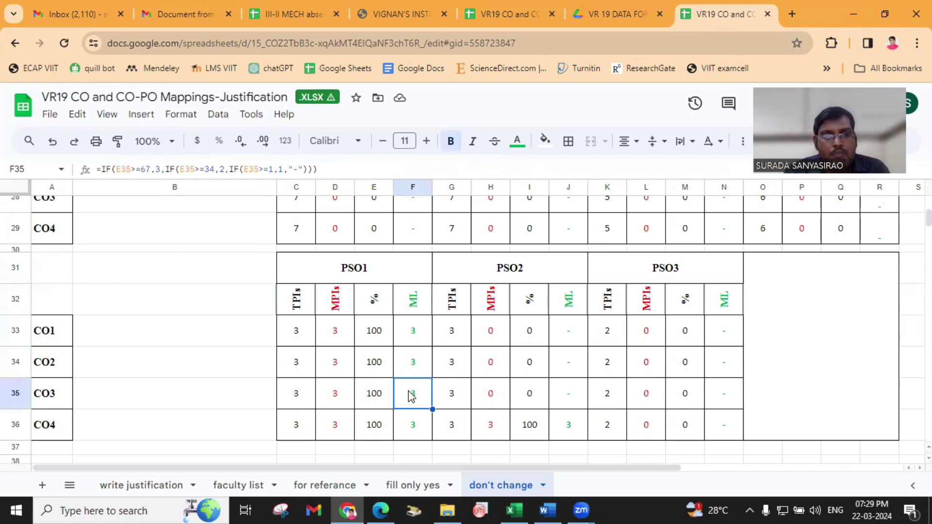
scroll(408, 389, "up", 10)
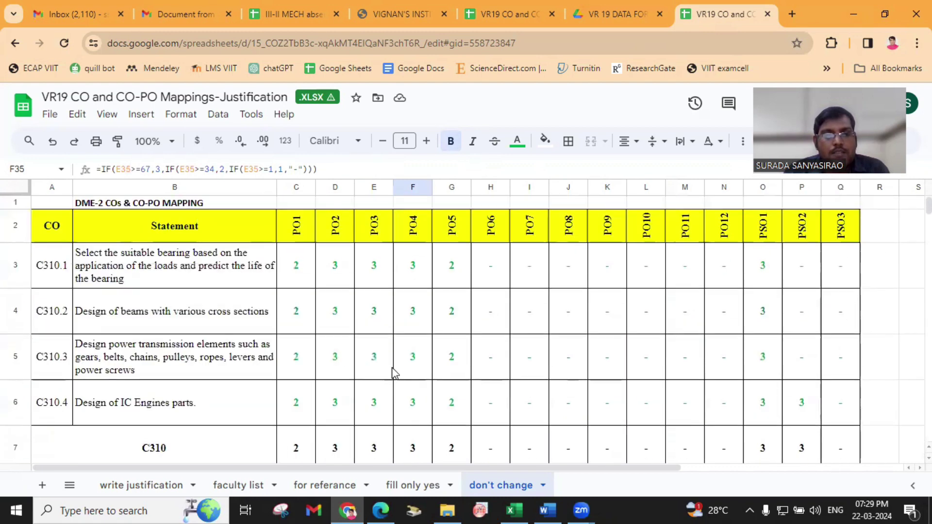
Trace the C310.1–C310.4 PO1 values (C3 =F12) to the CO1 PO1 mapping level, then go to fill only yes
left_click(303, 271)
left_click(304, 316)
left_click(306, 371)
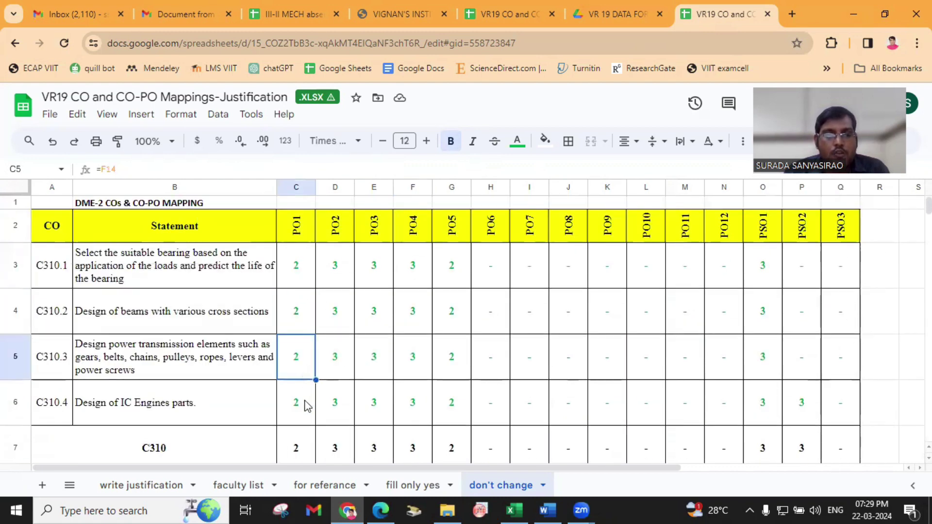
left_click(307, 405)
scroll(381, 355, "down", 4)
scroll(380, 354, "up", 3)
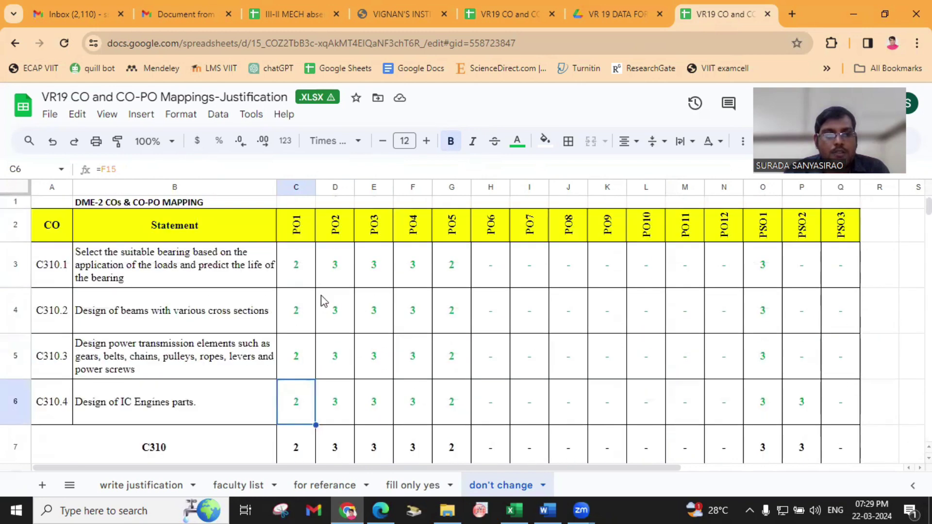
left_click(297, 264)
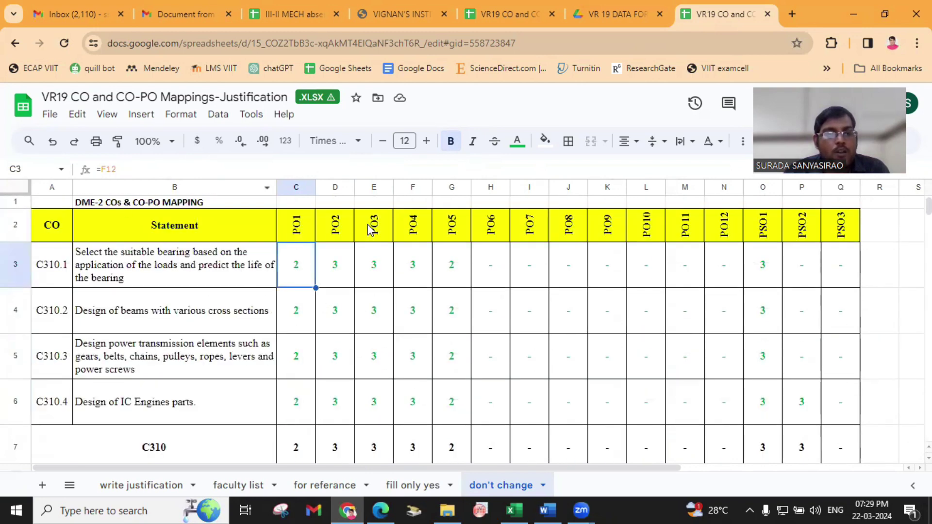
scroll(380, 254, "down", 5)
left_click(417, 294)
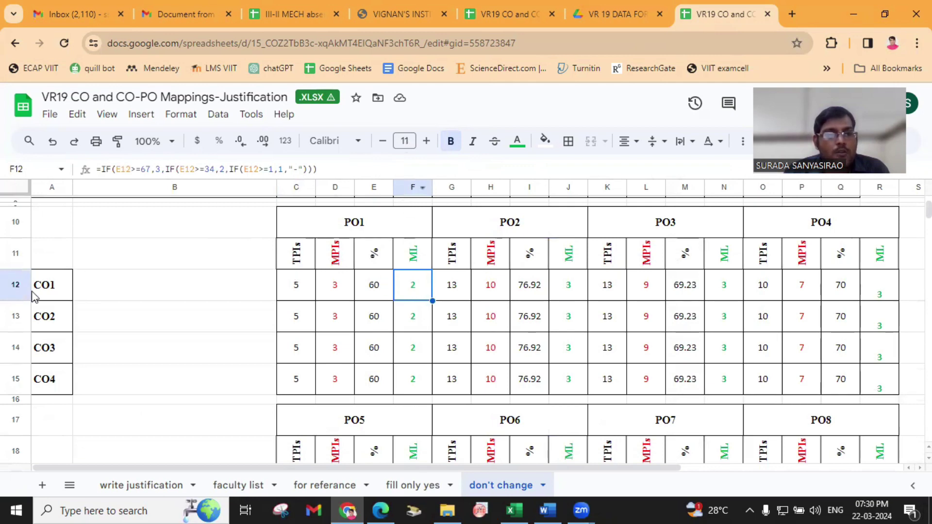
scroll(437, 303, "up", 5)
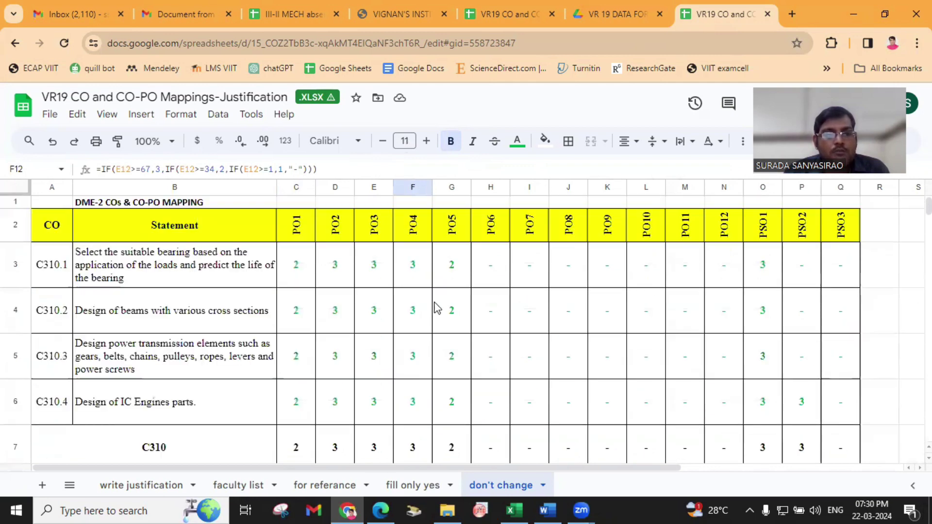
left_click(298, 265)
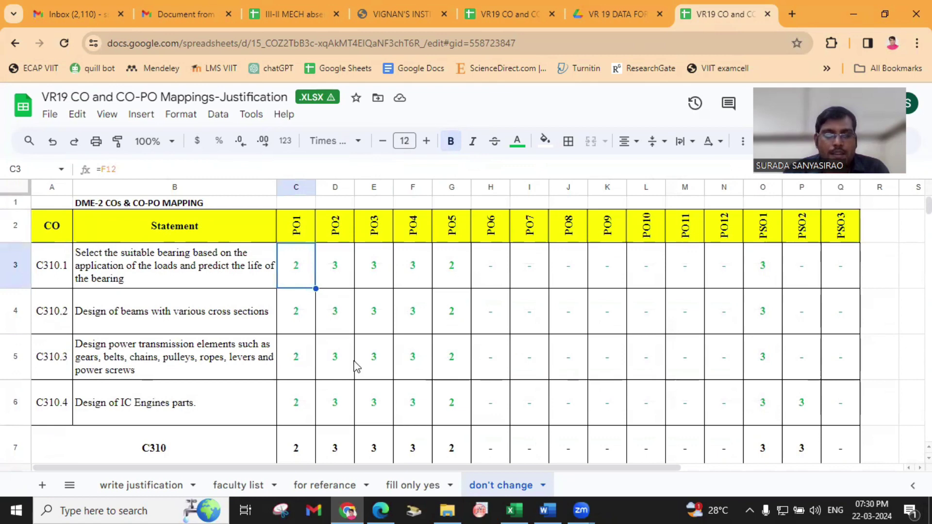
left_click(412, 485)
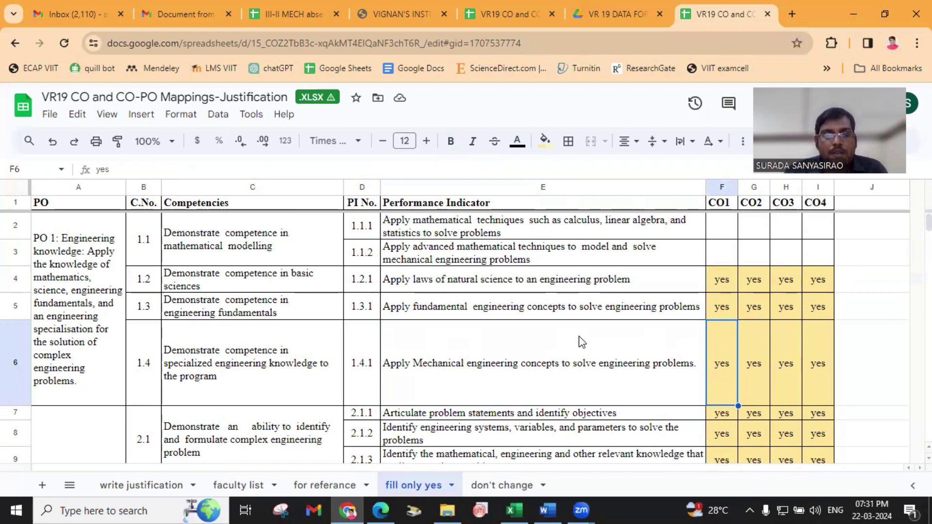
left_click(441, 426)
left_click(394, 380)
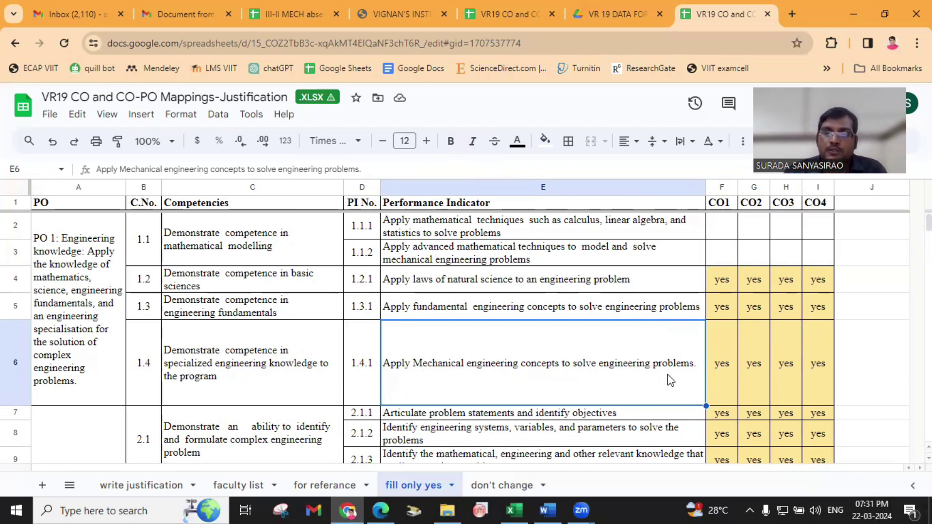
left_click(726, 368)
left_click(756, 369)
left_click(778, 372)
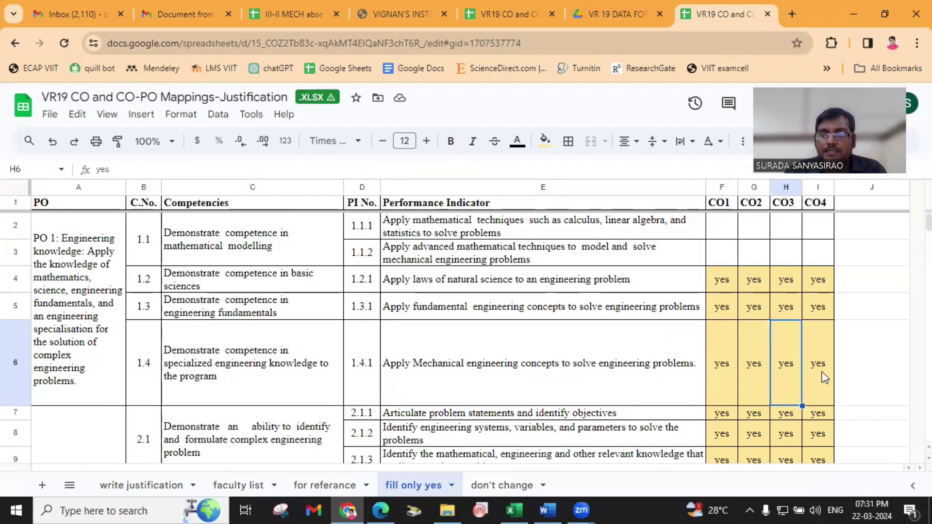
left_click(822, 371)
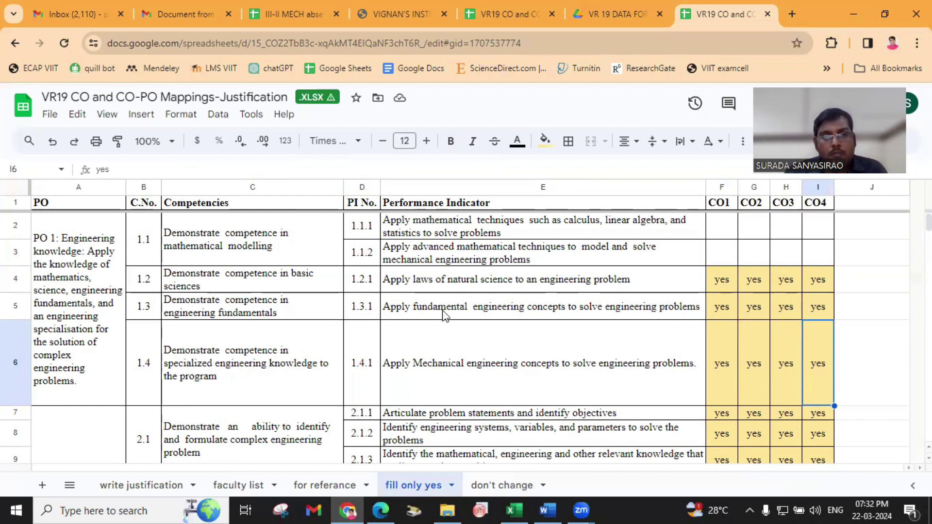
left_click(551, 315)
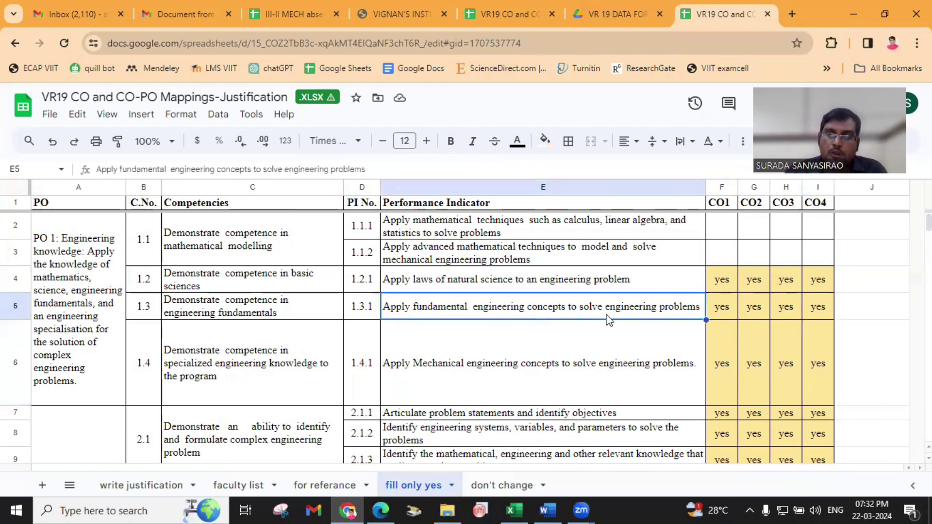
left_click(726, 311)
left_click(762, 314)
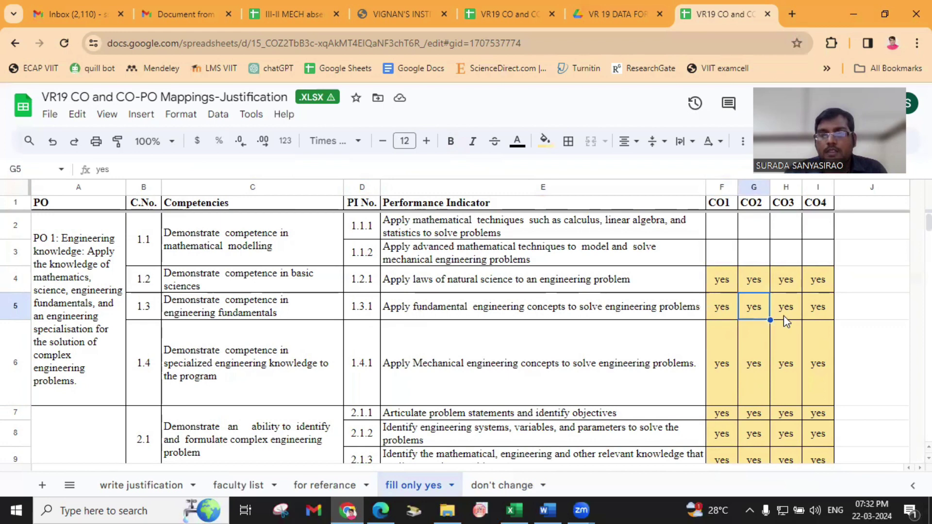
left_click(796, 314)
left_click(818, 313)
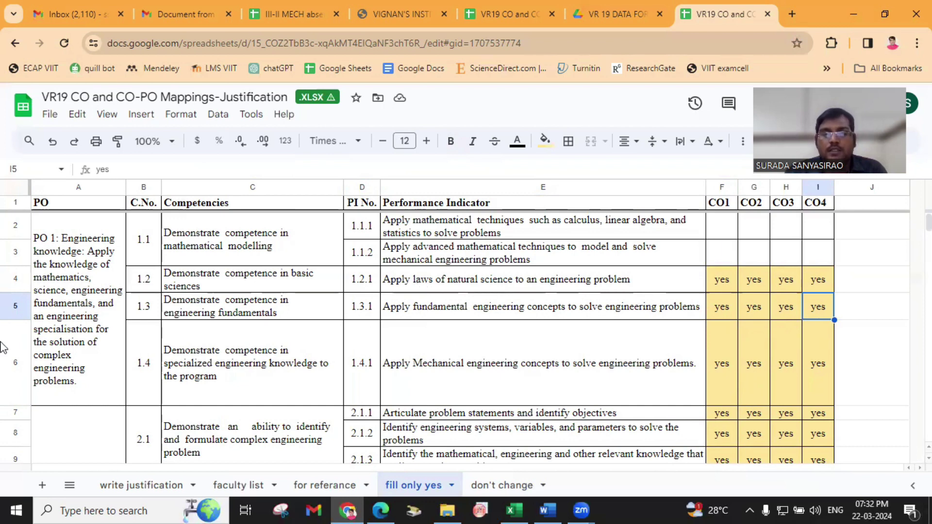
left_click(716, 283)
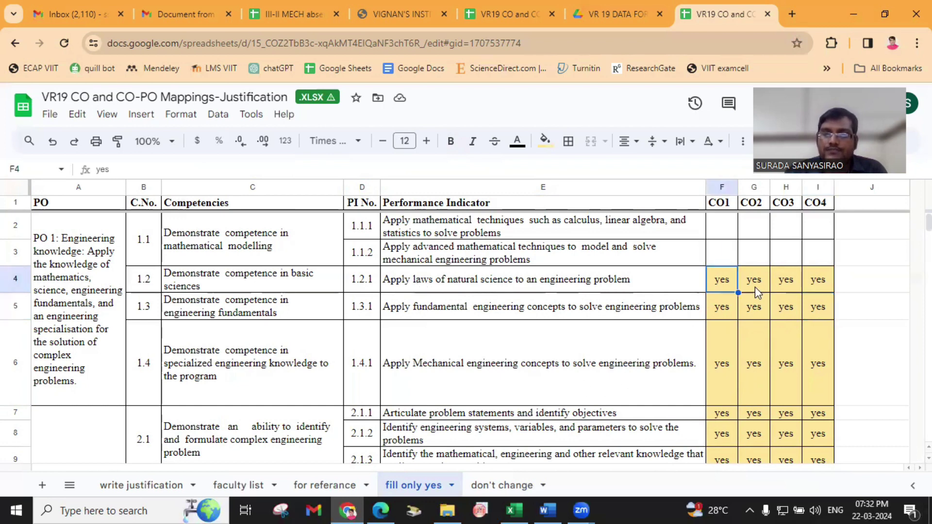
left_click(755, 284)
left_click(783, 283)
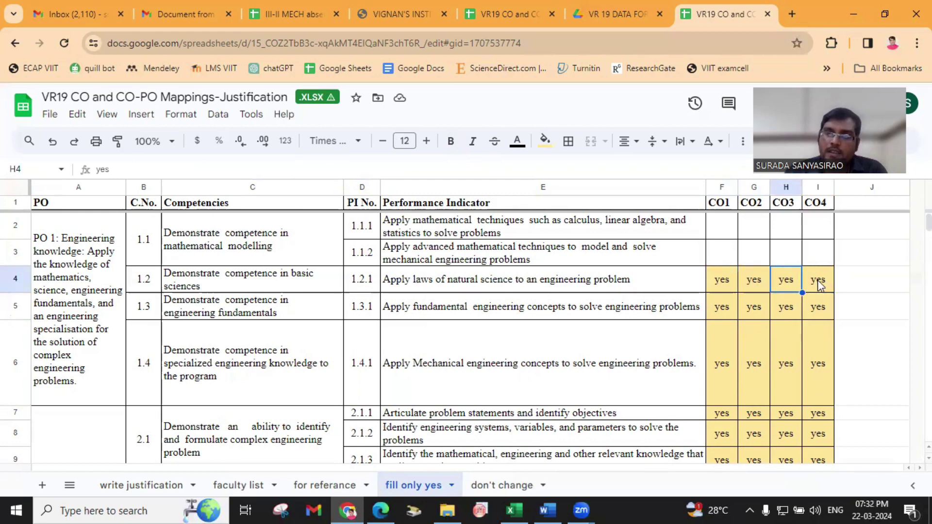
left_click(817, 282)
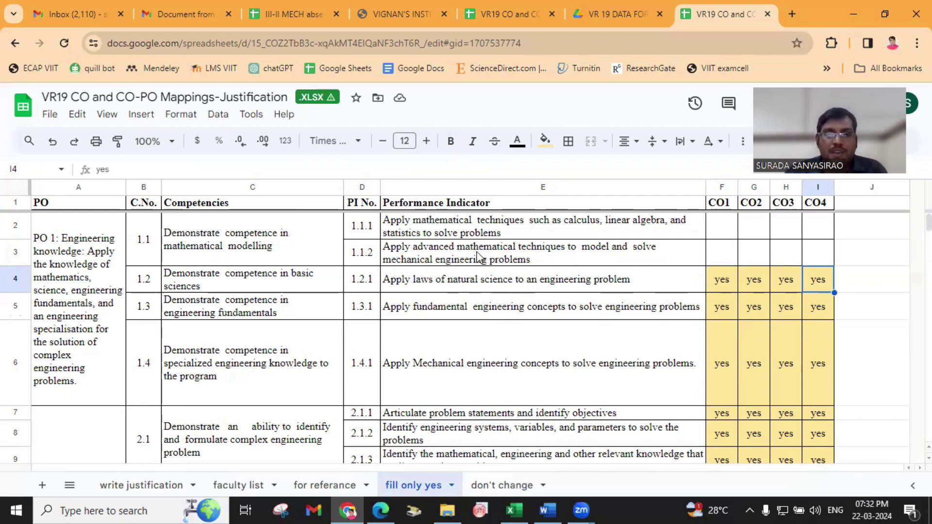
left_click(735, 256)
left_click(767, 253)
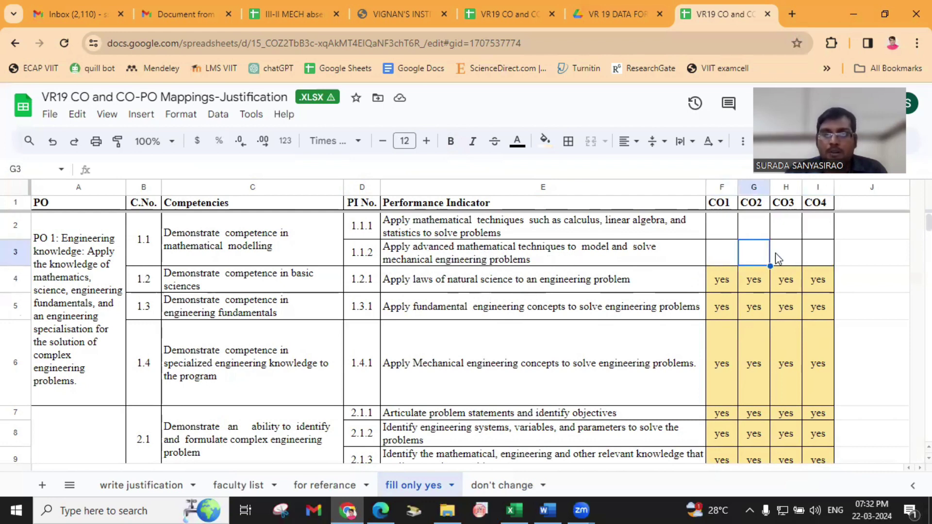
left_click(787, 258)
left_click(820, 256)
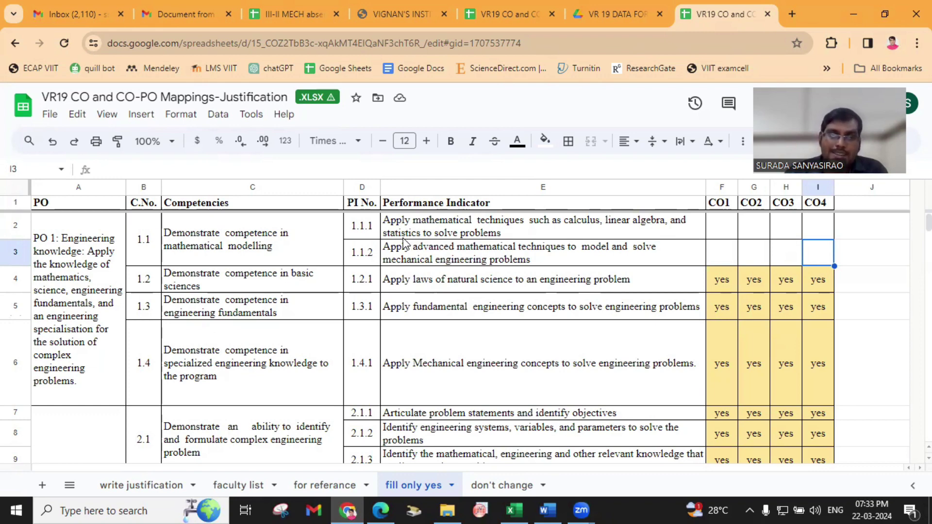
left_click(579, 232)
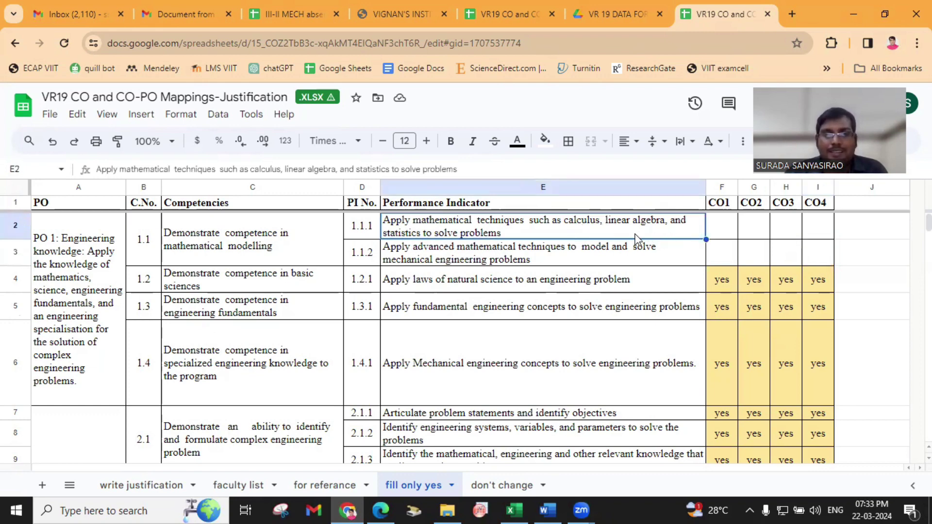
left_click(721, 227)
left_click(757, 228)
left_click(789, 232)
left_click(806, 235)
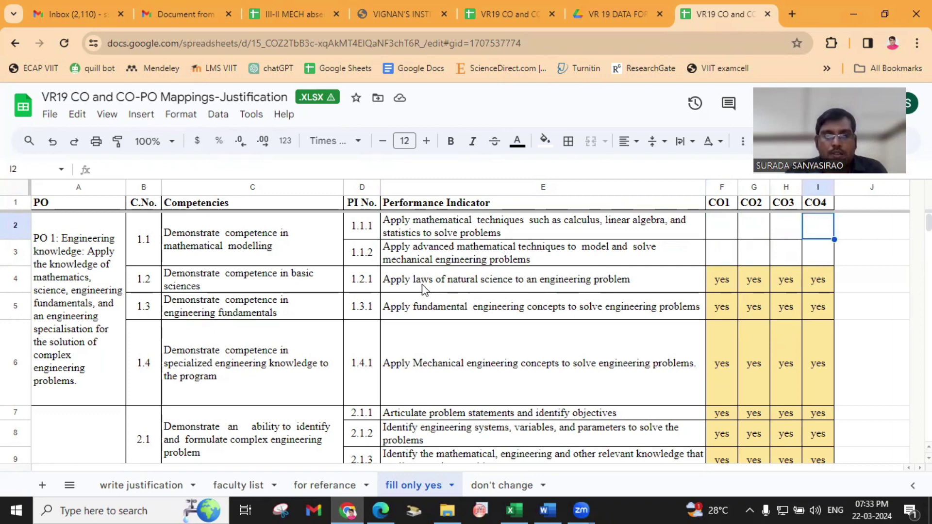
left_click_drag(368, 228, 366, 382)
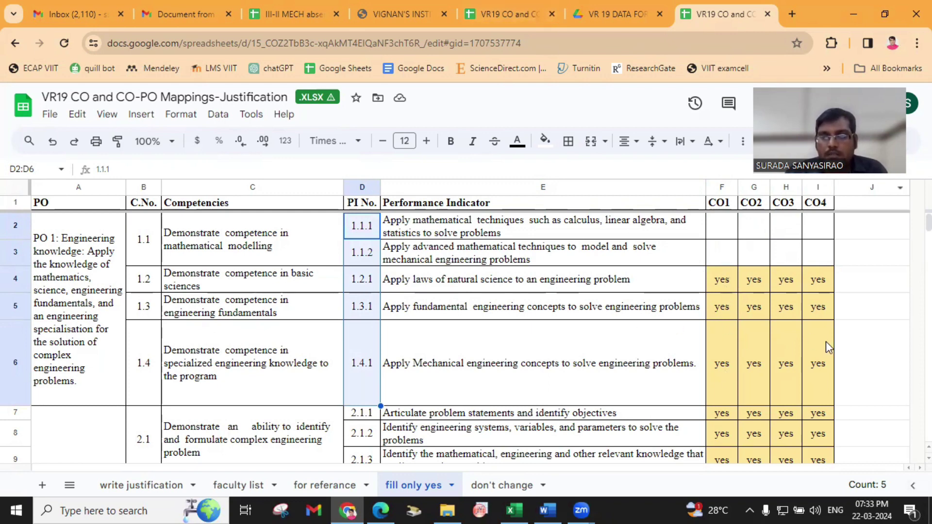
left_click(497, 488)
scroll(442, 369, "down", 5)
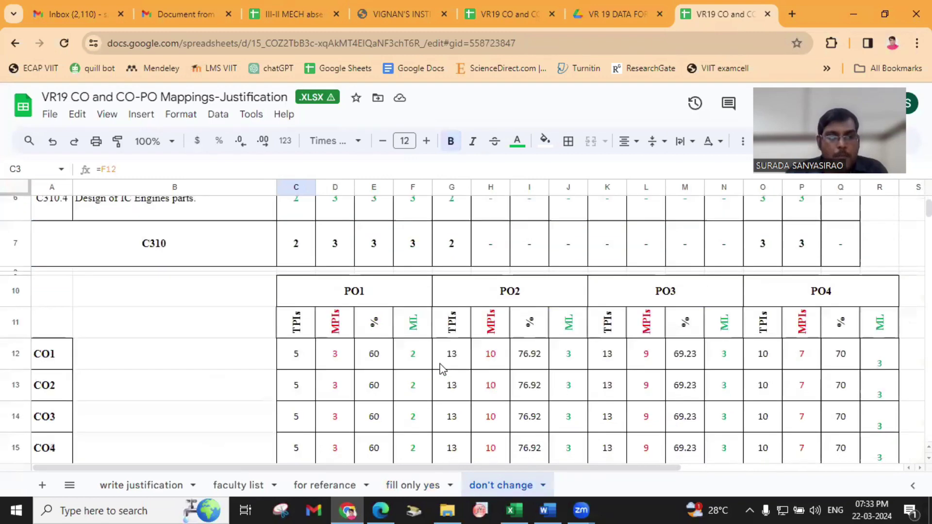
scroll(442, 369, "down", 3)
left_click_drag(301, 293, 297, 380)
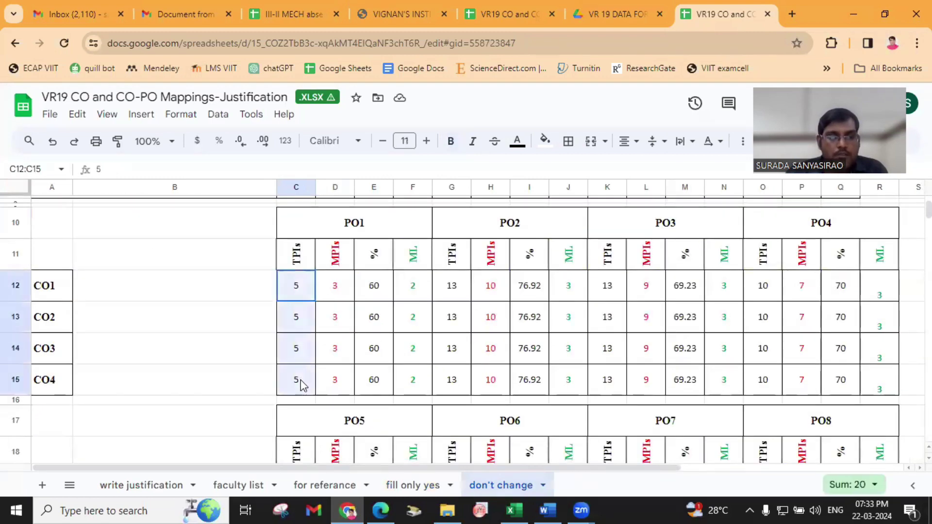
left_click(338, 290)
left_click(338, 322)
left_click(340, 359)
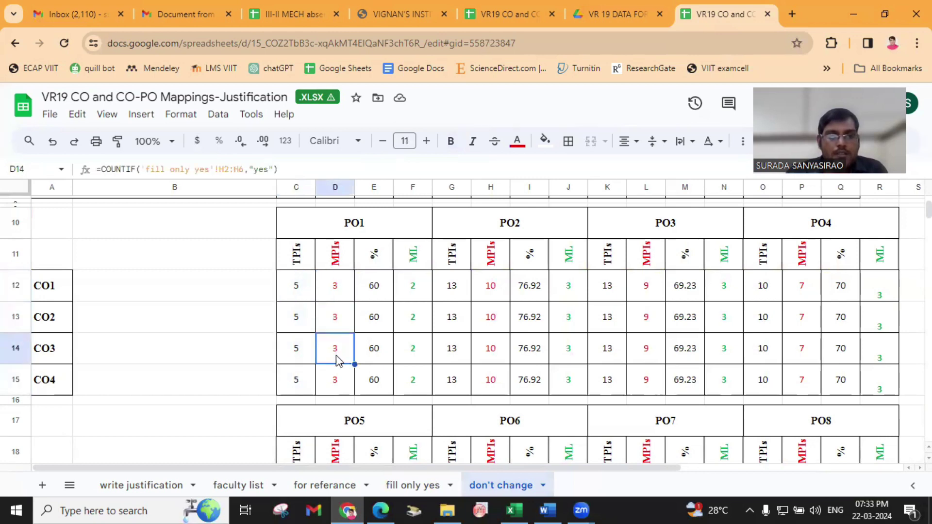
left_click(335, 381)
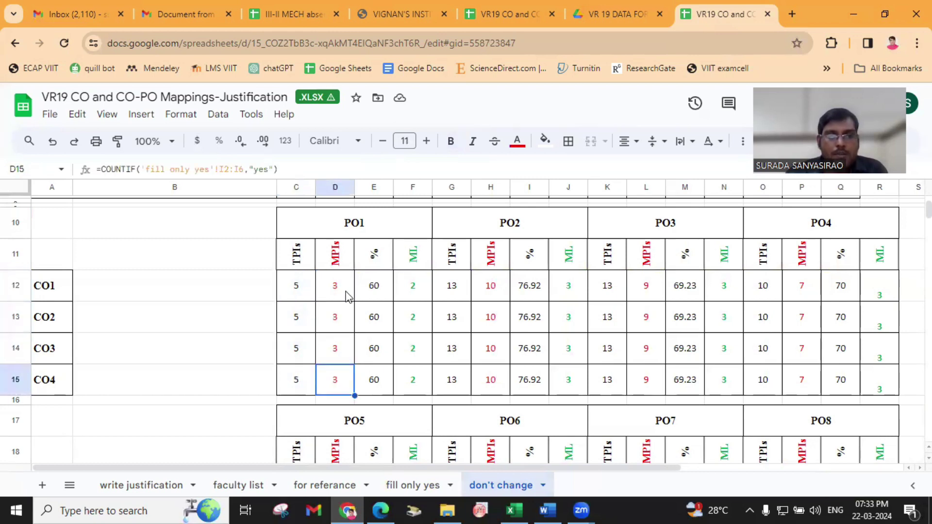
left_click(383, 295)
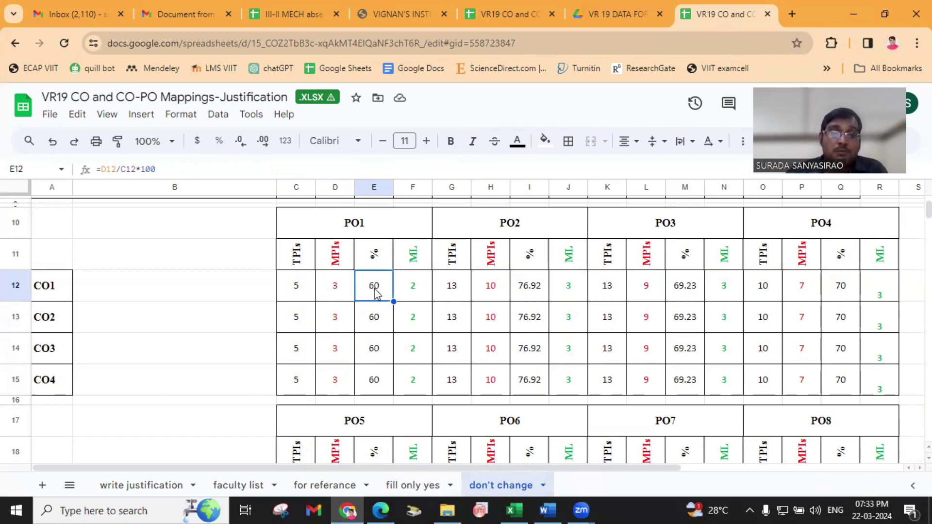
left_click(411, 291)
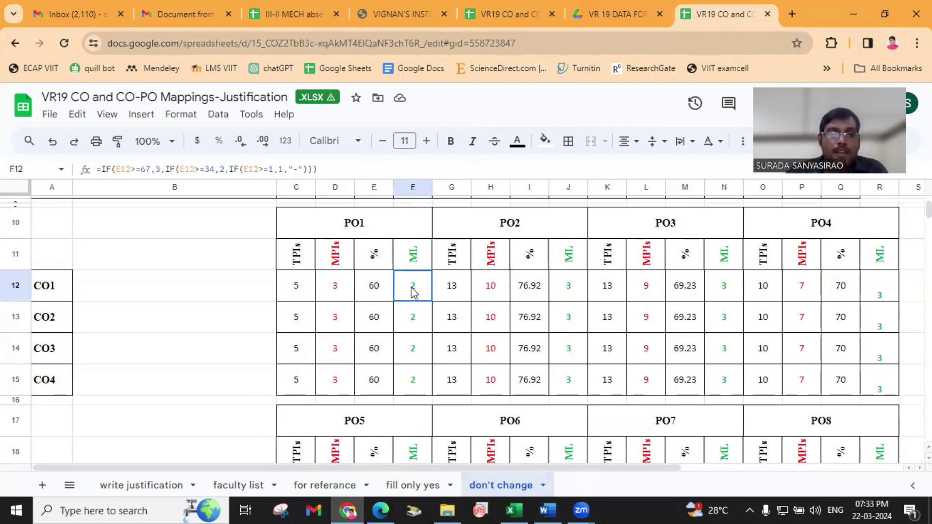
left_click(373, 292)
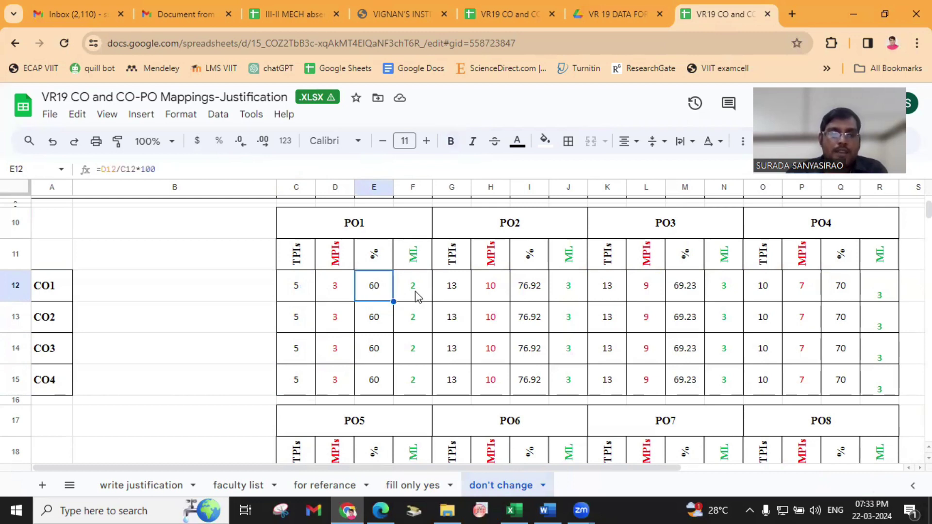
left_click(416, 296)
left_click(381, 289)
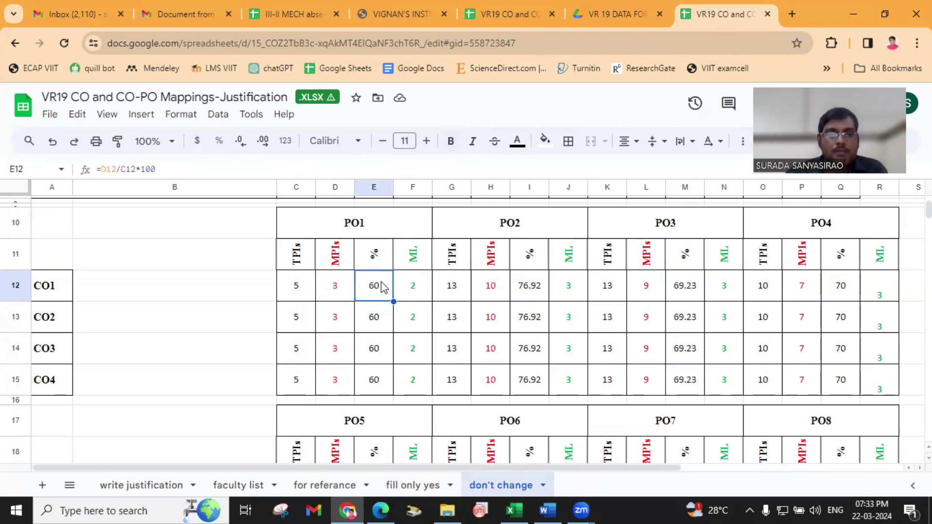
scroll(428, 357, "up", 2)
left_click(416, 365)
left_click(415, 389)
left_click(414, 412)
scroll(414, 405, "up", 2)
scroll(414, 406, "up", 4)
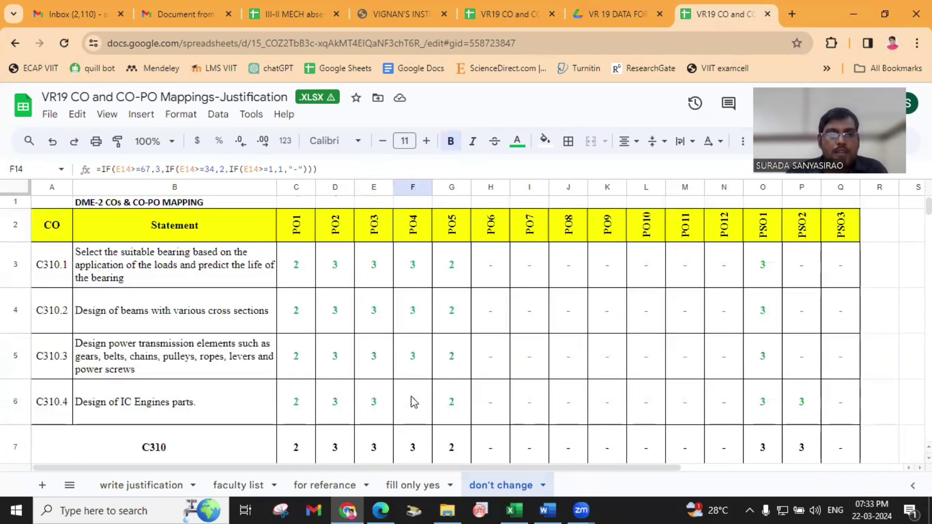
left_click(297, 270)
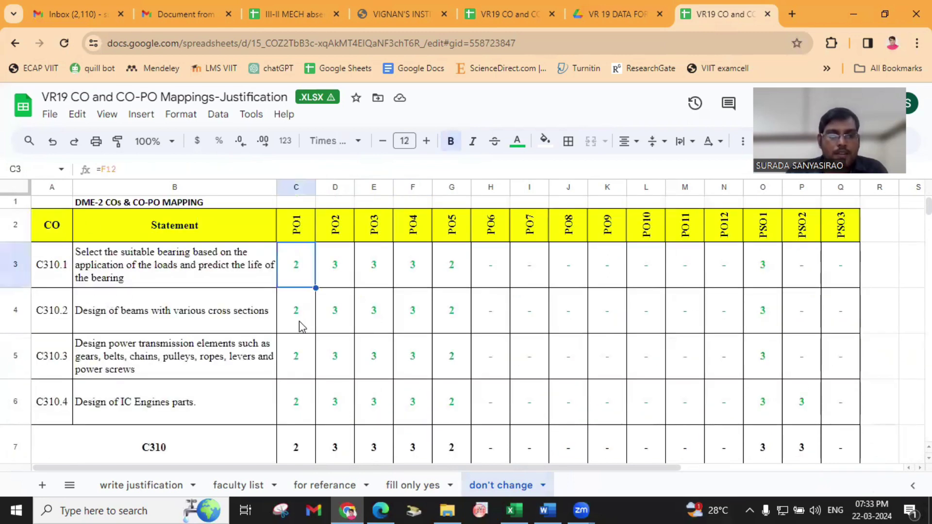
left_click(301, 316)
left_click(302, 361)
left_click(300, 404)
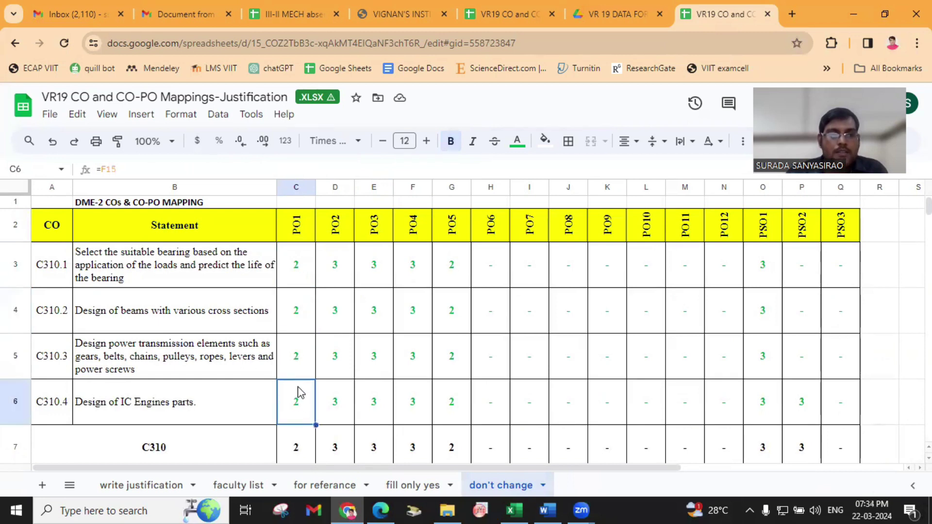
left_click(297, 267)
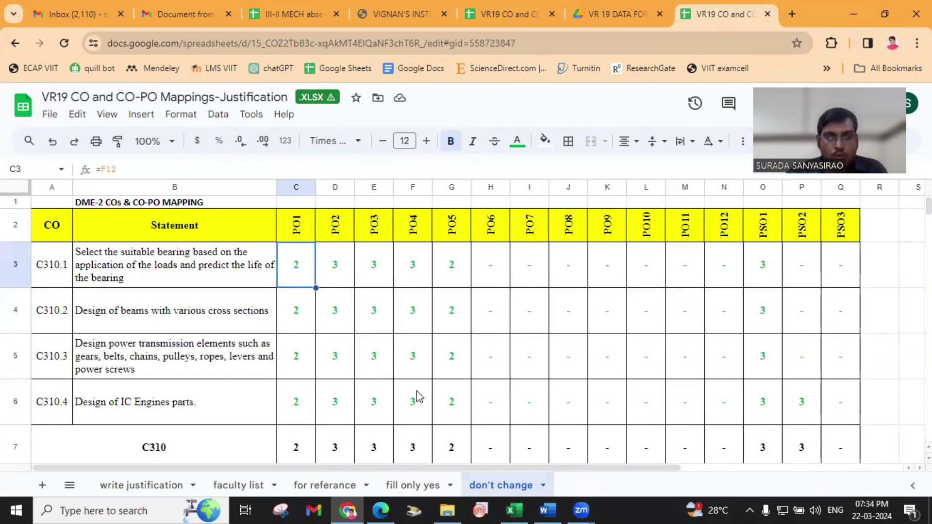
left_click(403, 483)
left_click(344, 487)
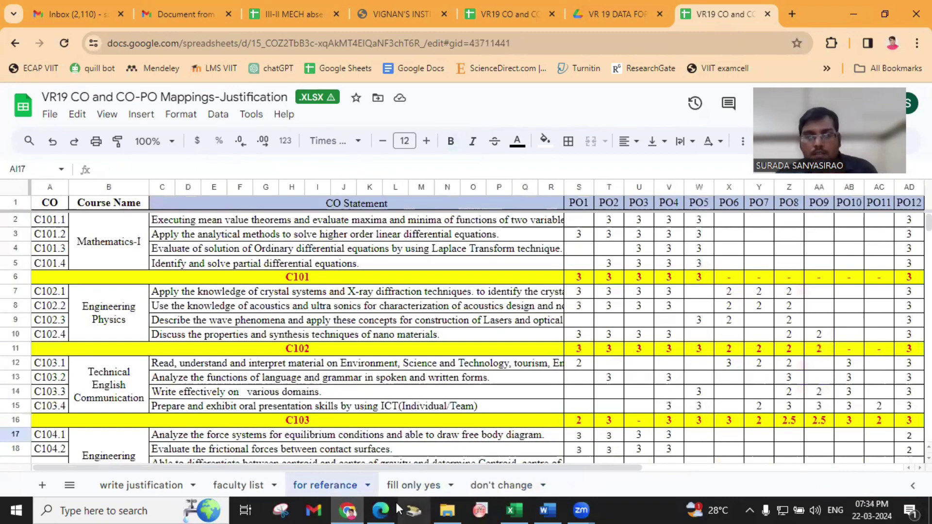
Copy indicator 1.2.1's four yes marks into indicator 1.1.1's CO1–CO4 cells (F2:I2)
left_click(415, 487)
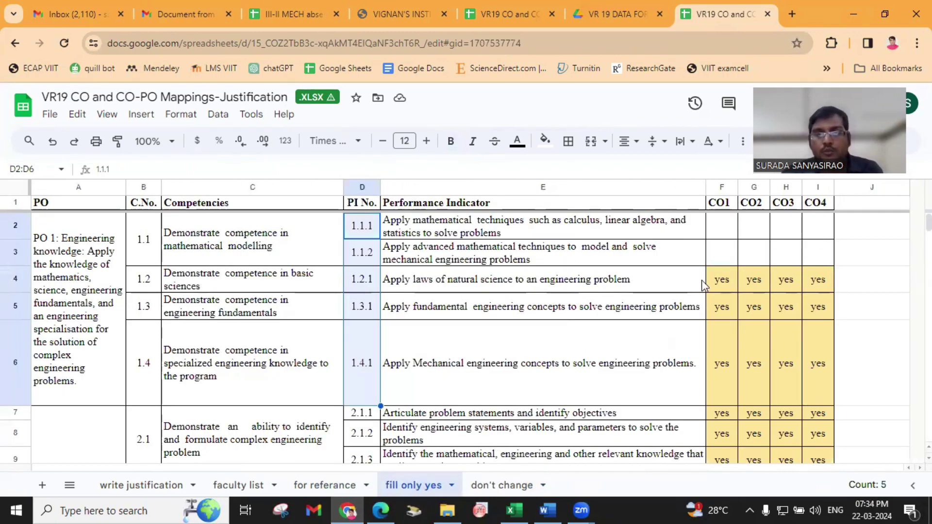
left_click_drag(719, 279, 811, 276)
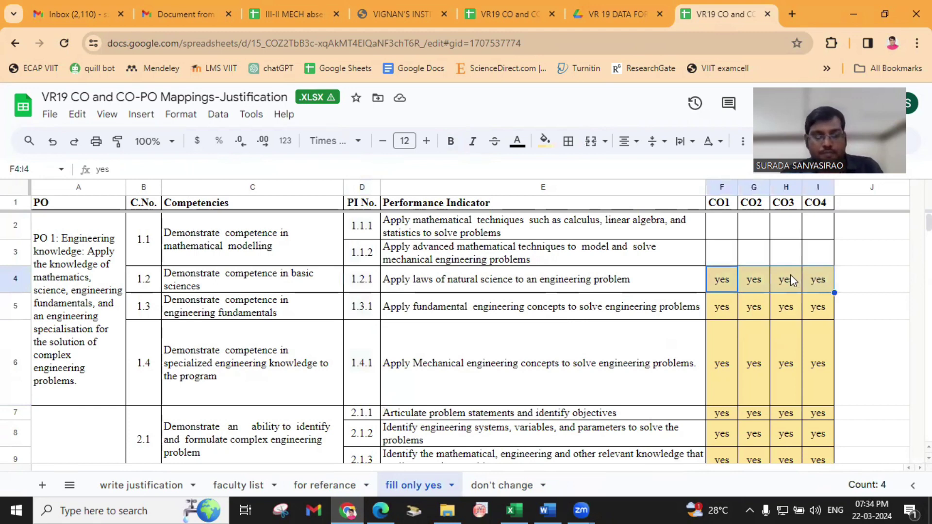
key("ctrl+c")
left_click_drag(726, 225, 806, 231)
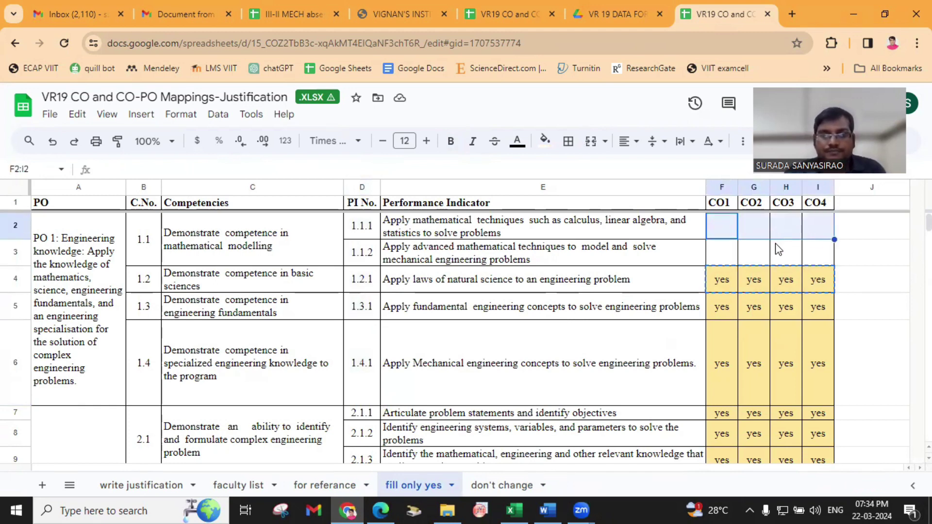
key("ctrl+v")
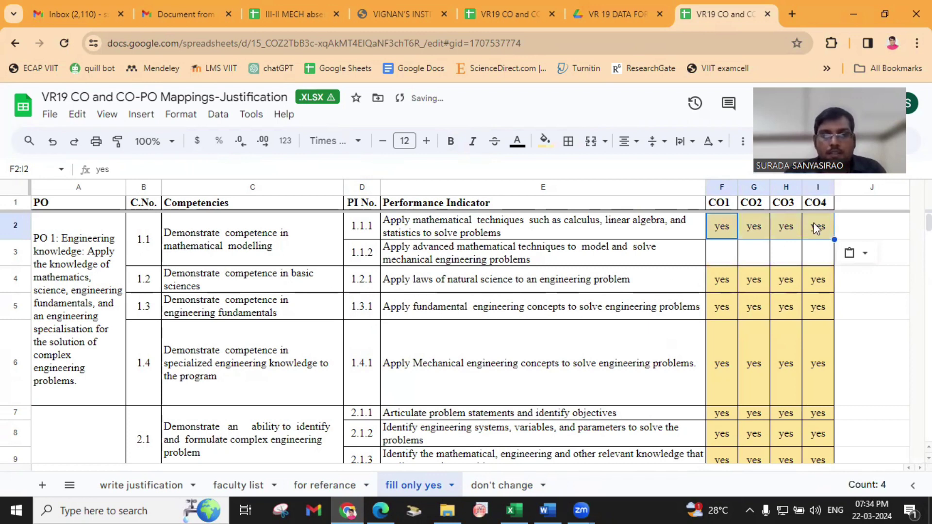
left_click(786, 280)
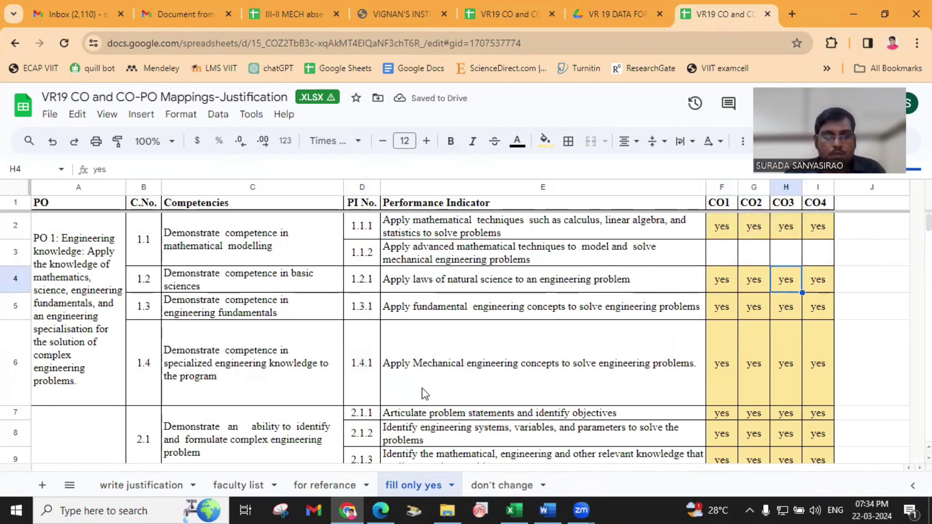
On the don't change sheet, check the updated MPIs counts (CO1 now 4) and percentages (CO1 now 80)
left_click(491, 495)
scroll(408, 360, "down", 4)
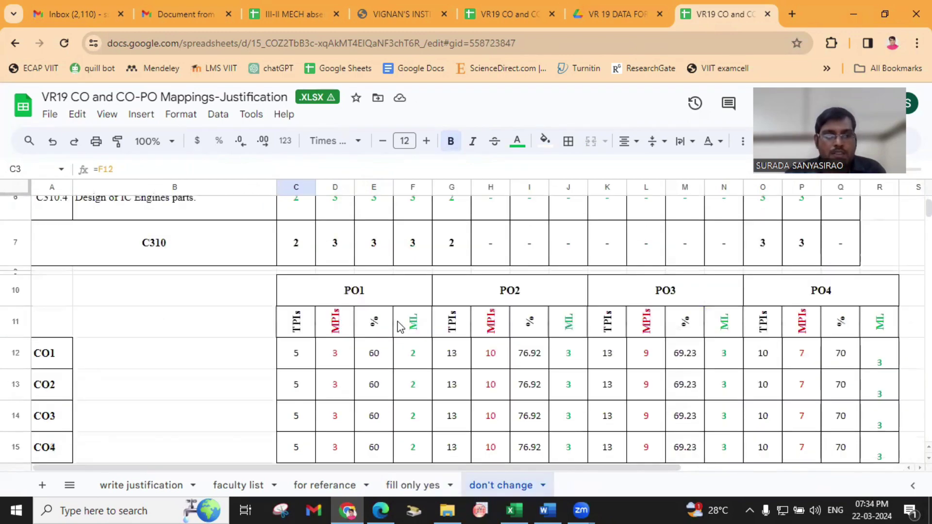
scroll(300, 402, "down", 2)
scroll(341, 348, "up", 3)
scroll(352, 346, "down", 3)
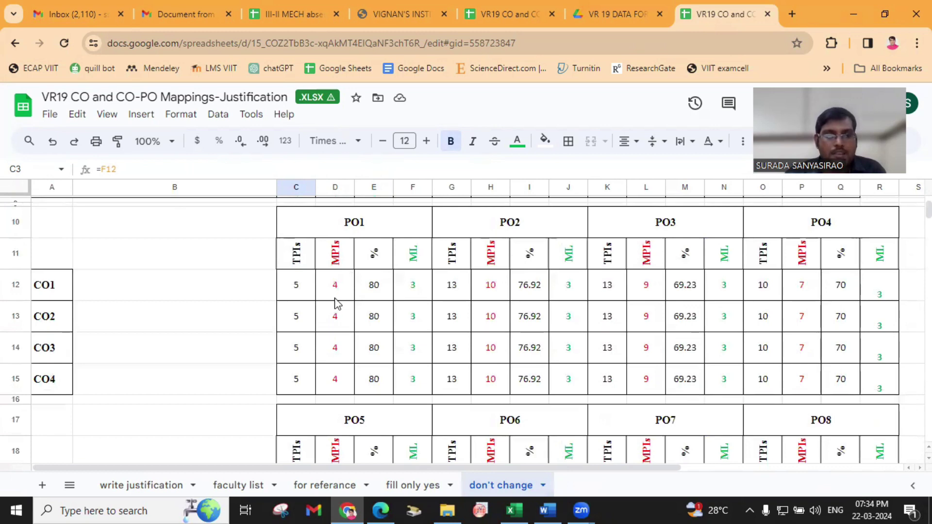
left_click(335, 297)
left_click(336, 324)
left_click(337, 348)
left_click(339, 379)
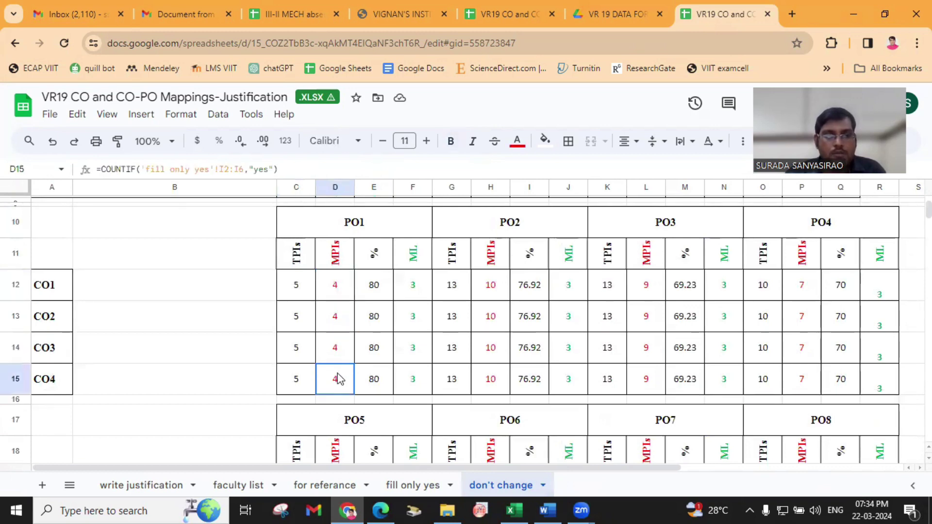
left_click(381, 290)
left_click(378, 324)
left_click(379, 356)
left_click(381, 383)
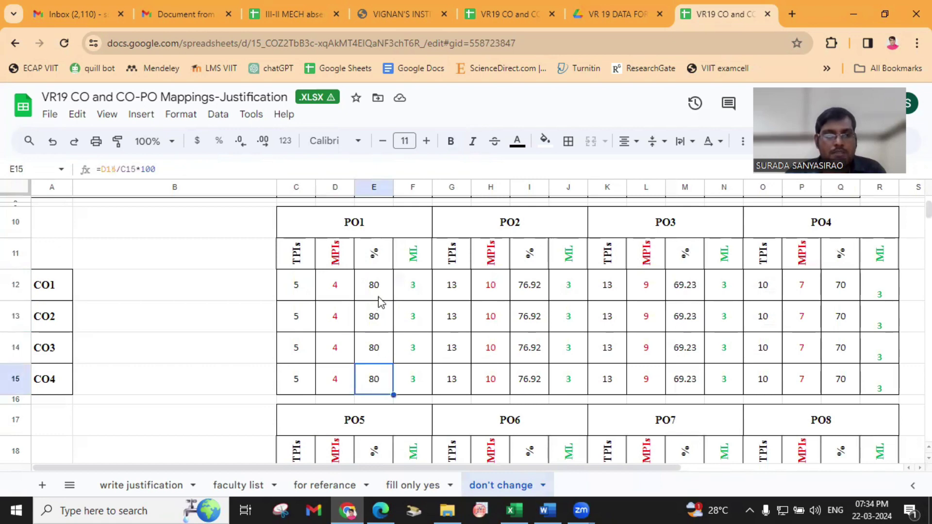
left_click(379, 290)
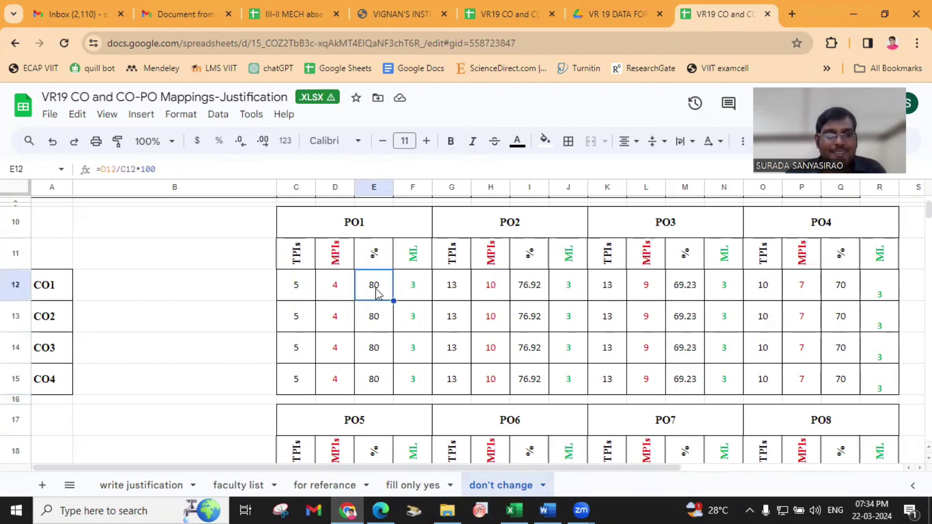
Check the PO1 mapping levels for CO1–CO4, now 3, and the C310.1–C310.4 summary values
left_click(416, 288)
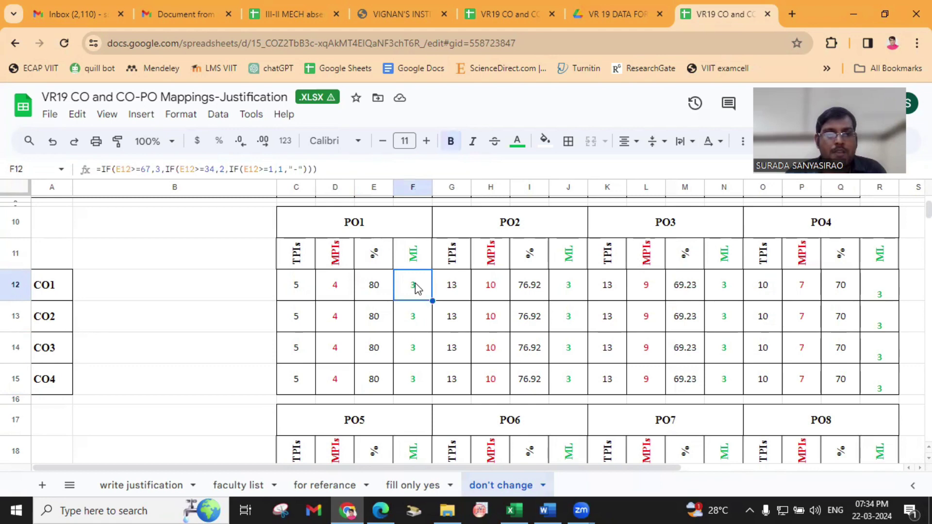
left_click(417, 317)
left_click(418, 357)
left_click(418, 381)
scroll(410, 359, "up", 5)
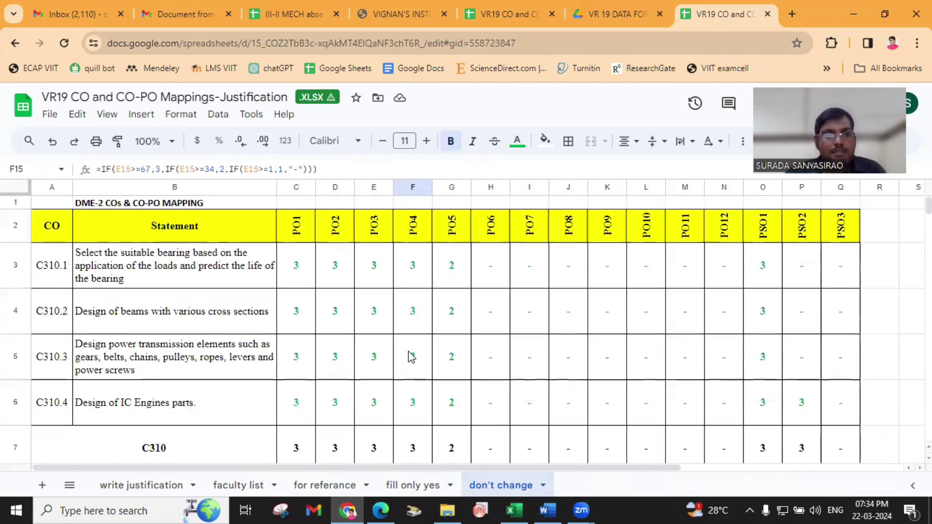
left_click(311, 278)
left_click(298, 326)
left_click(301, 357)
left_click(298, 395)
scroll(383, 354, "down", 3)
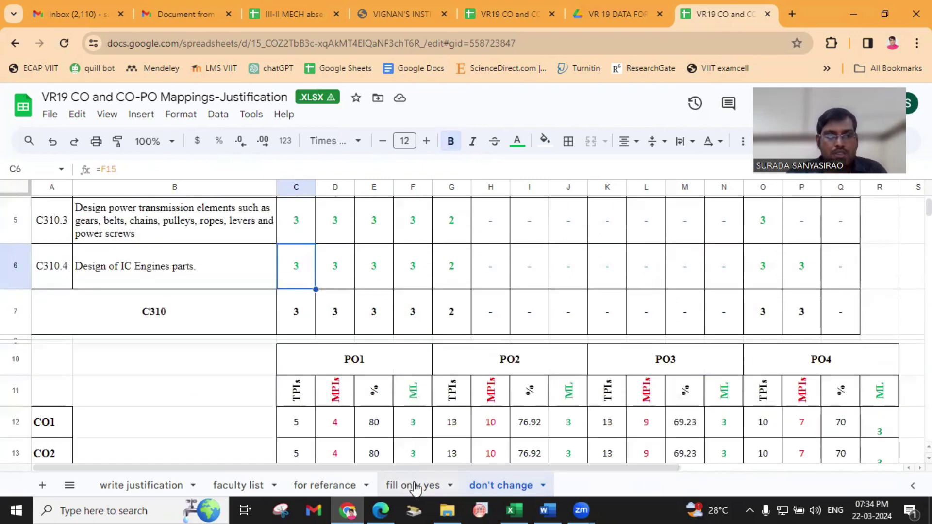
Back on the fill only yes sheet, select indicator 1.1.1's yes marks for CO1–CO4
left_click(415, 485)
scroll(825, 306, "down", 3)
scroll(841, 303, "up", 3)
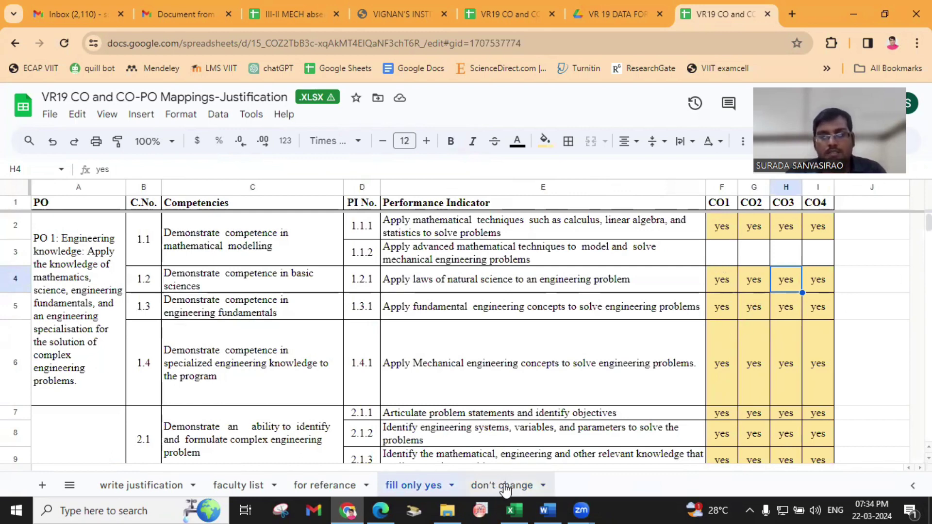
left_click_drag(721, 232, 819, 232)
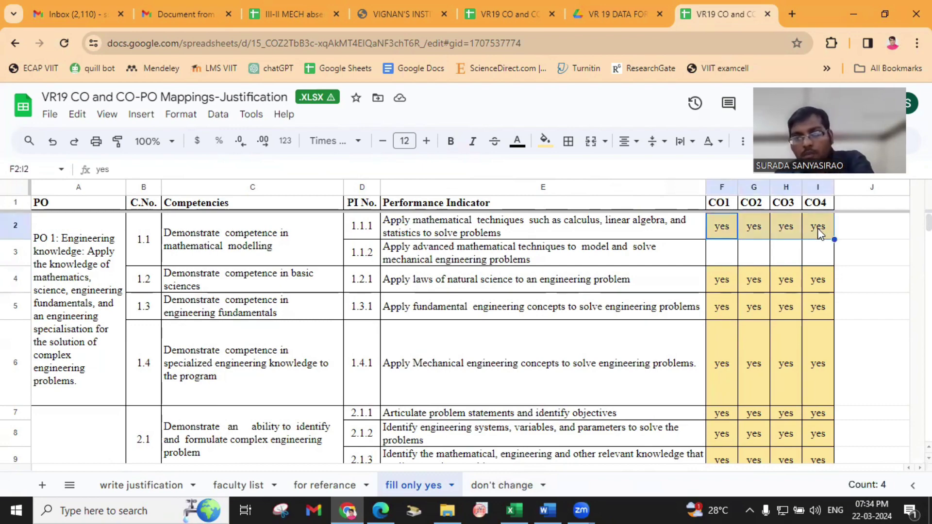
Delete indicator 1.1.1's yes marks in F2:I2, then scroll down to the PO 5 indicators 5.1.1–5.3.2
key("Delete")
left_click(791, 248)
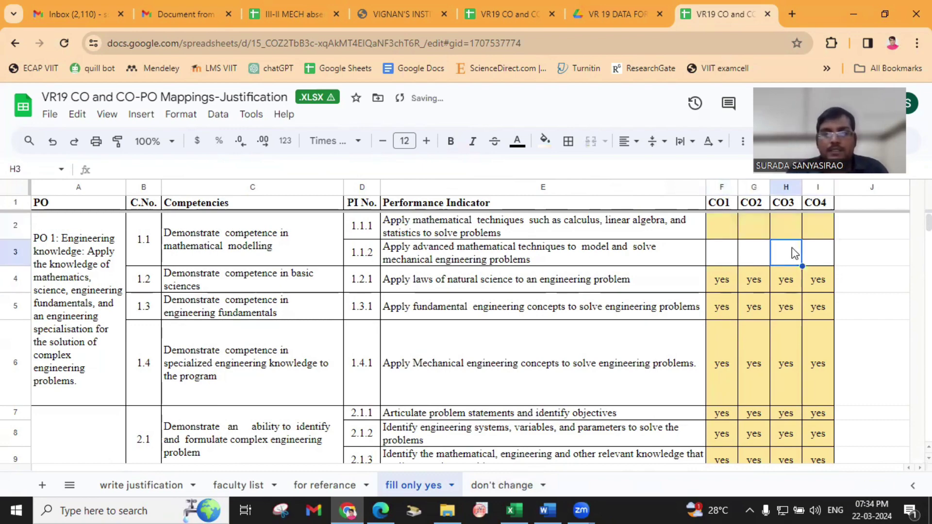
scroll(619, 246, "down", 3)
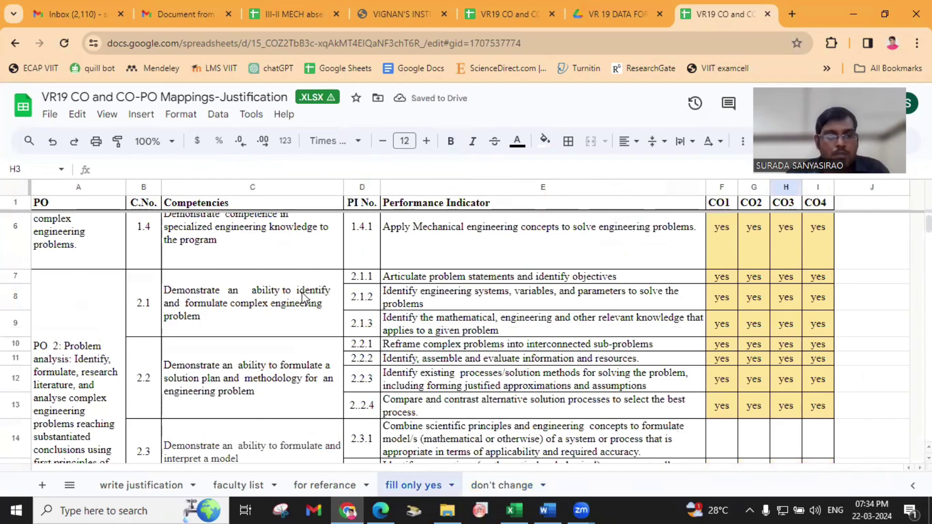
scroll(547, 330, "down", 1)
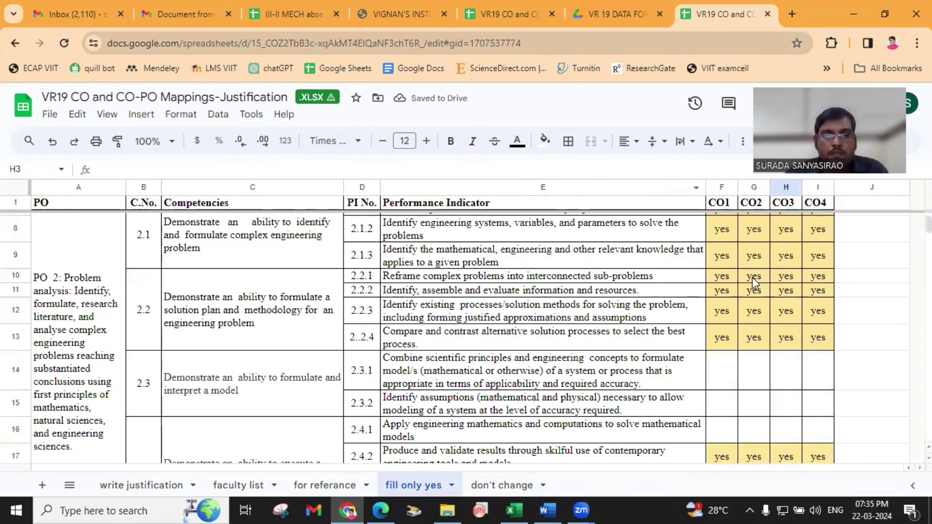
scroll(578, 335, "up", 1)
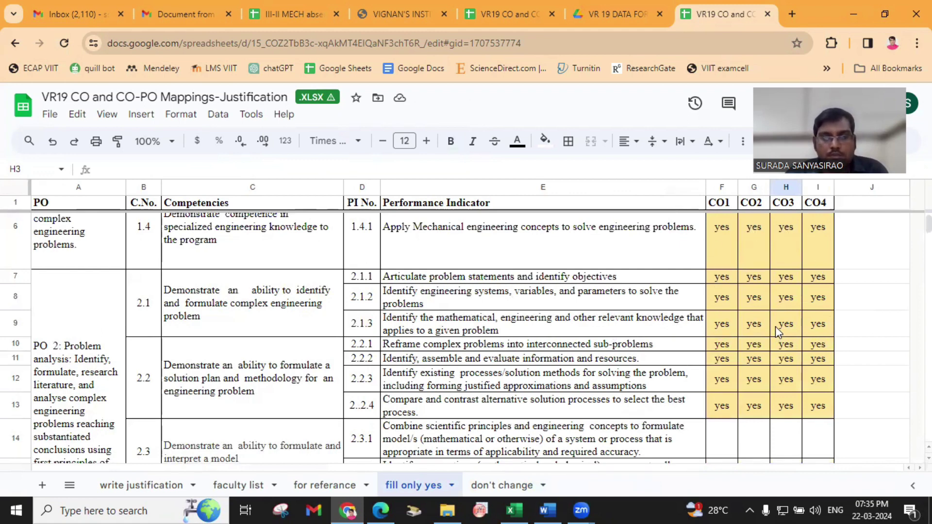
scroll(776, 326, "down", 2)
scroll(755, 352, "down", 3)
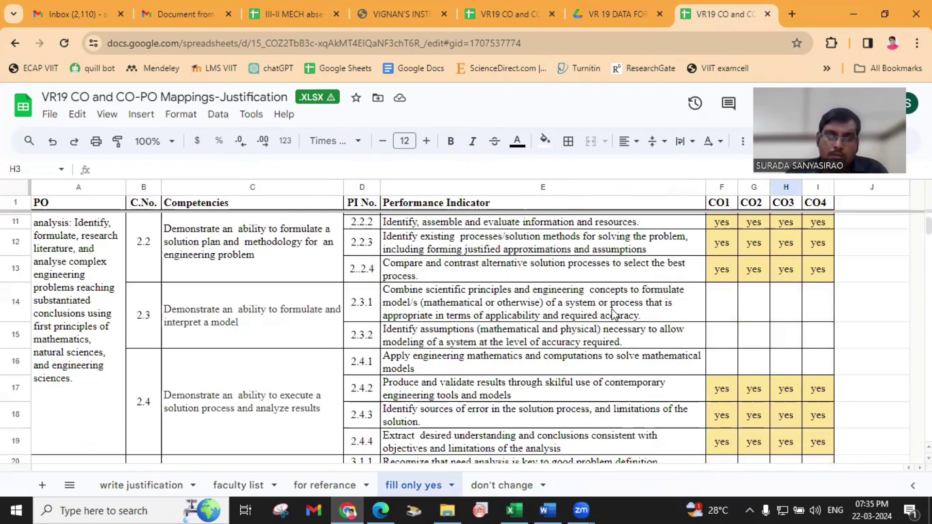
scroll(607, 308, "down", 2)
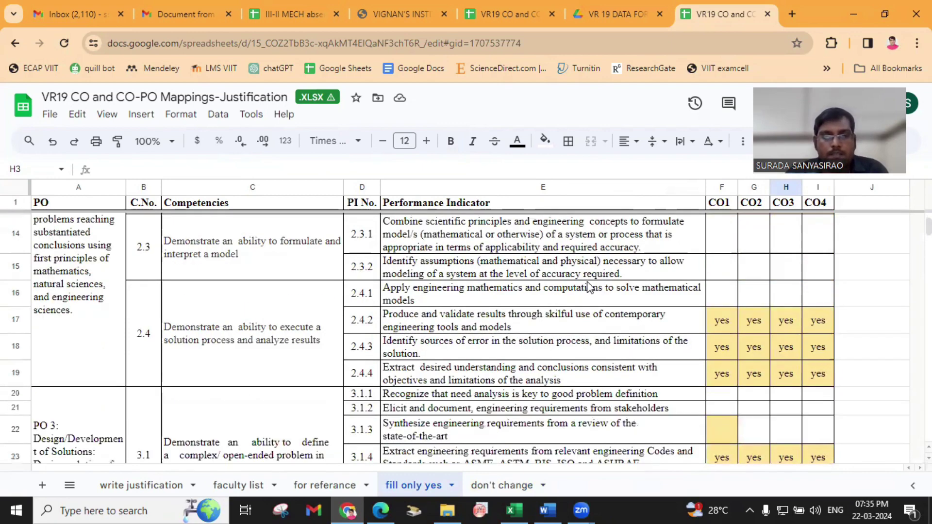
scroll(597, 297, "down", 2)
scroll(589, 287, "down", 2)
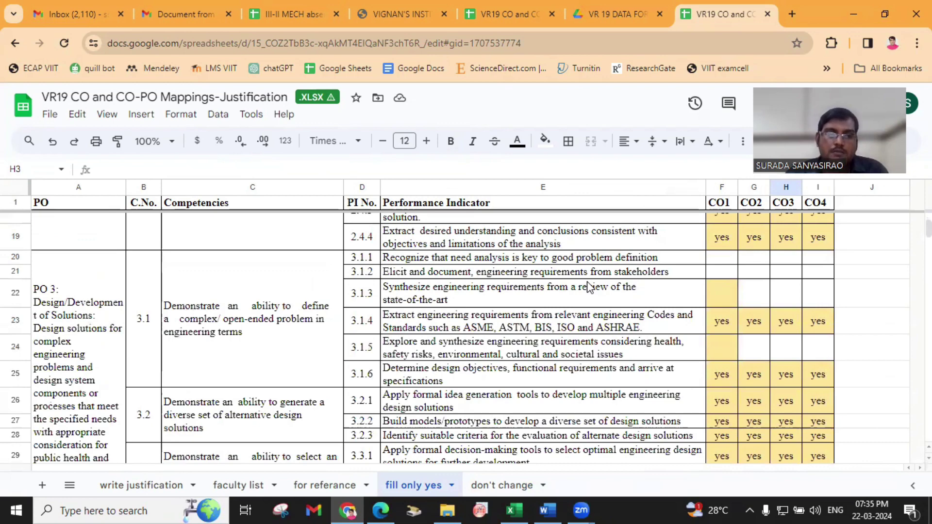
scroll(589, 287, "down", 2)
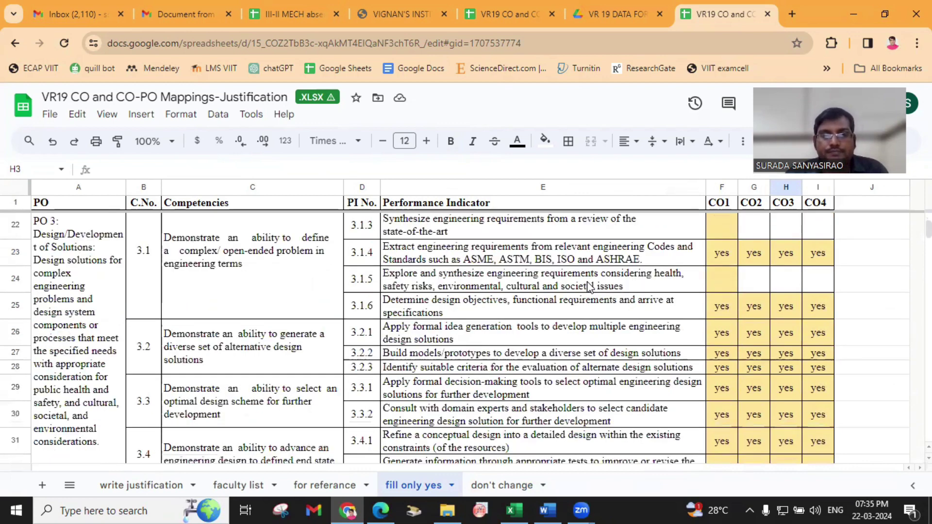
scroll(589, 287, "down", 2)
scroll(589, 287, "down", 2)
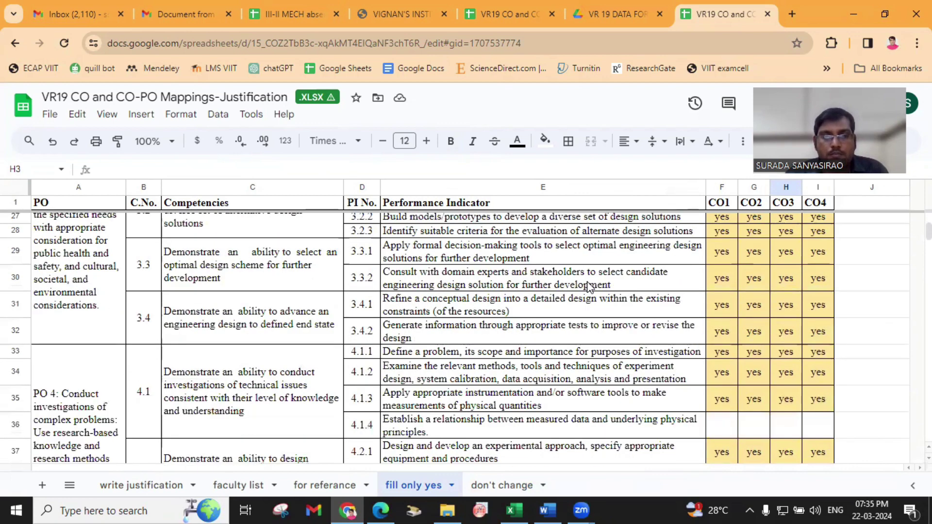
scroll(589, 288, "down", 2)
scroll(589, 285, "down", 4)
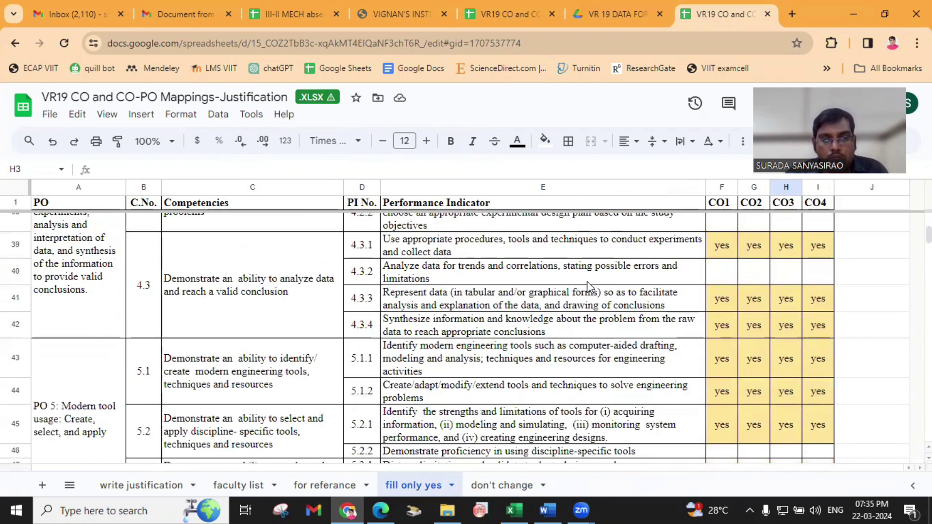
scroll(587, 281, "down", 2)
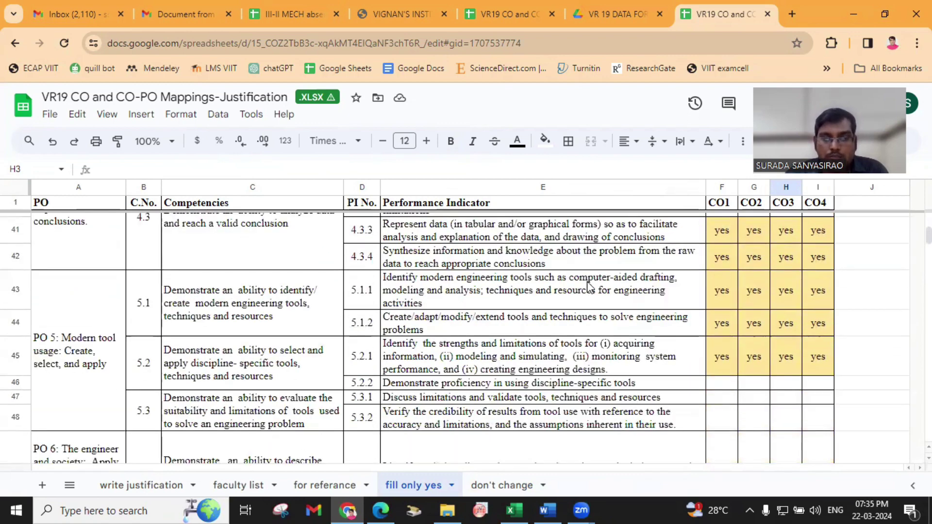
left_click(74, 357)
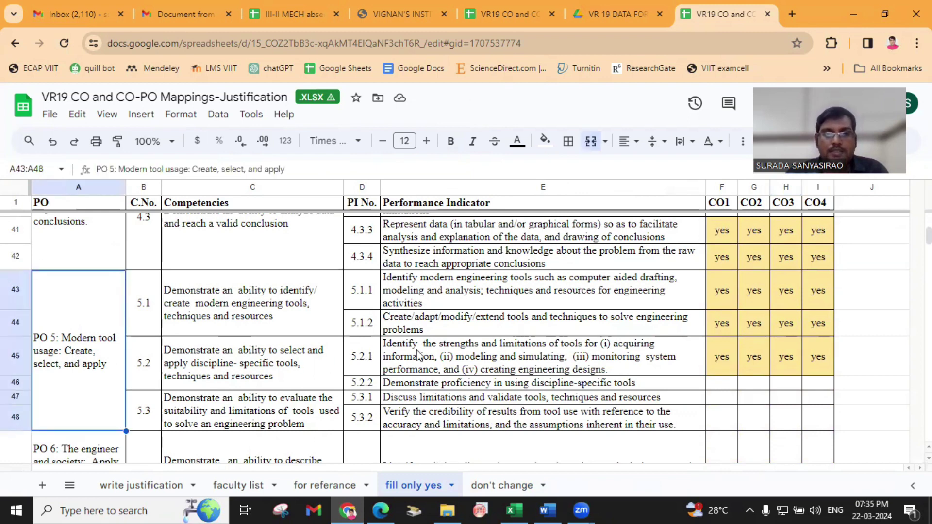
left_click(419, 292)
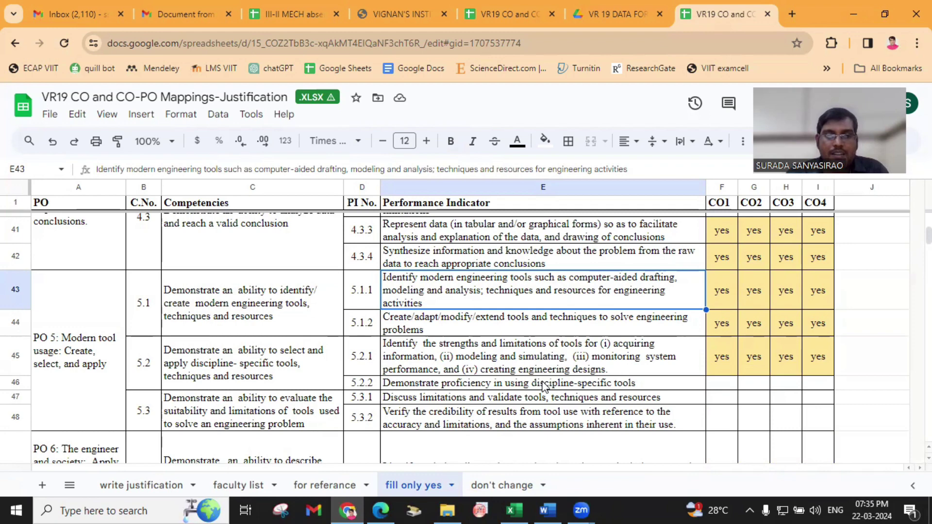
left_click(719, 292)
left_click(776, 296)
left_click(809, 303)
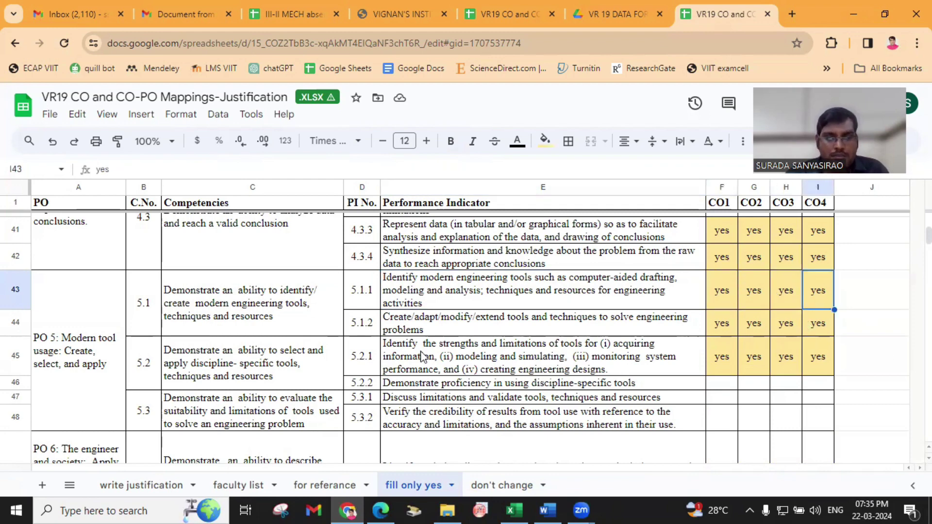
scroll(532, 383, "up", 3)
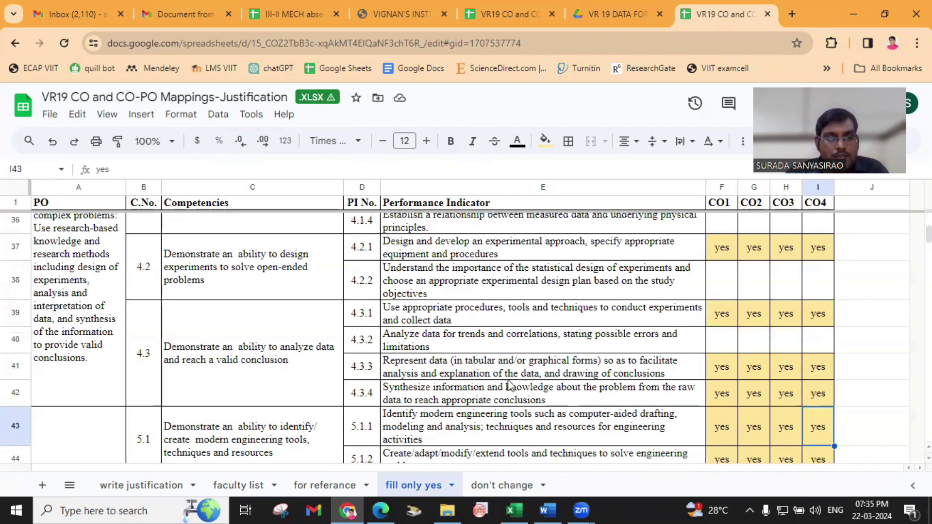
scroll(478, 388, "up", 2)
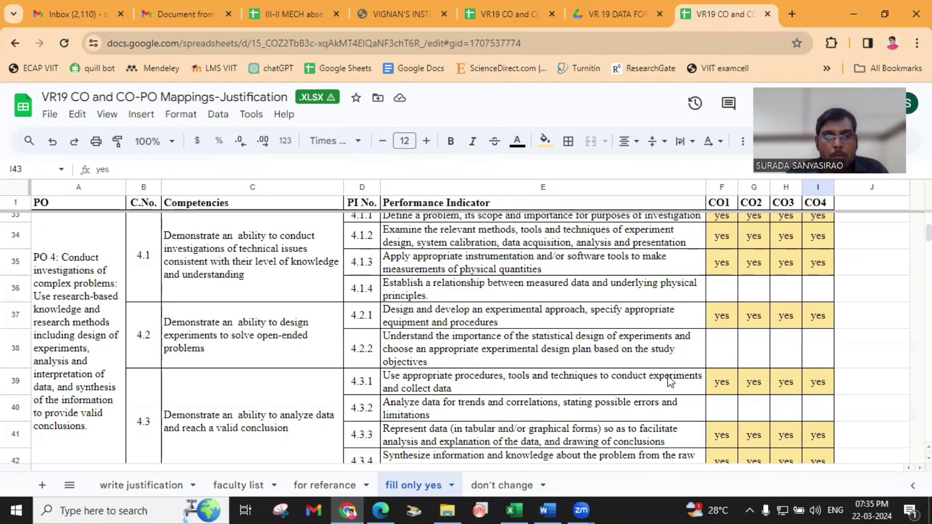
scroll(663, 385, "up", 5)
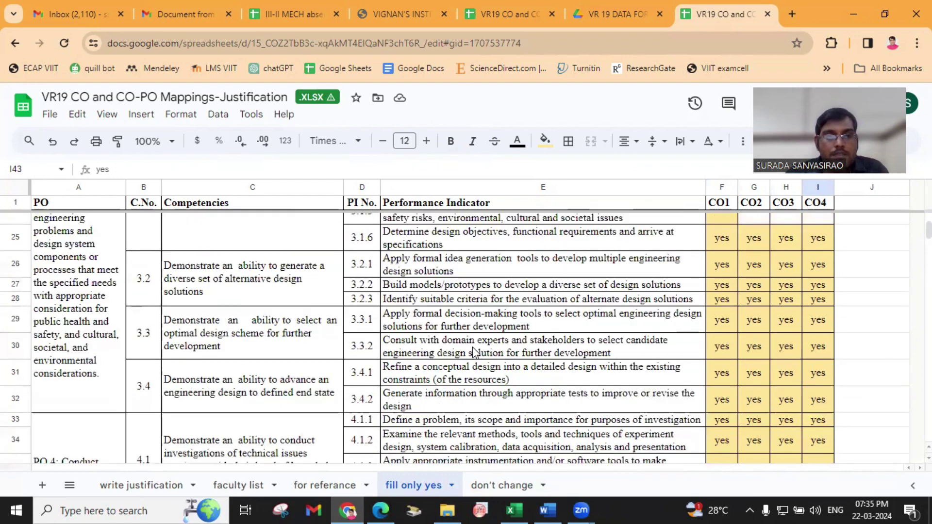
scroll(446, 314, "up", 4)
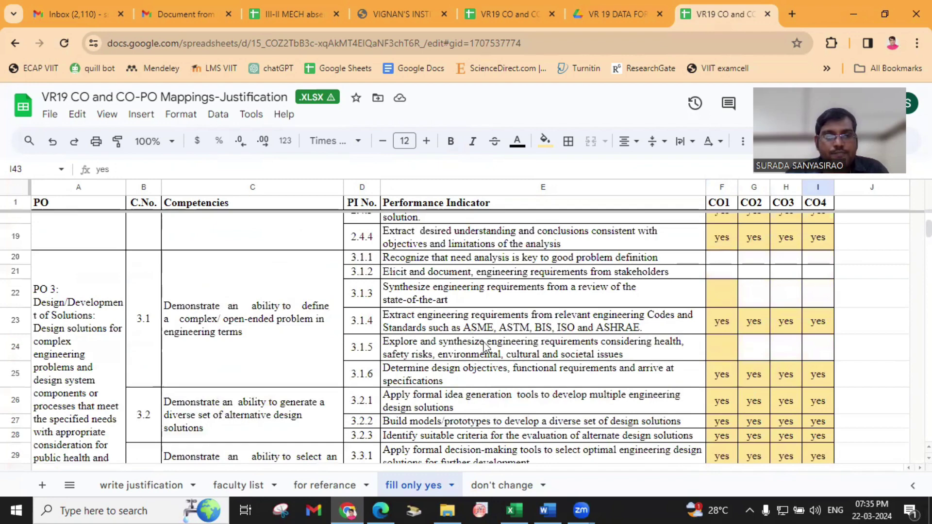
scroll(469, 341, "up", 2)
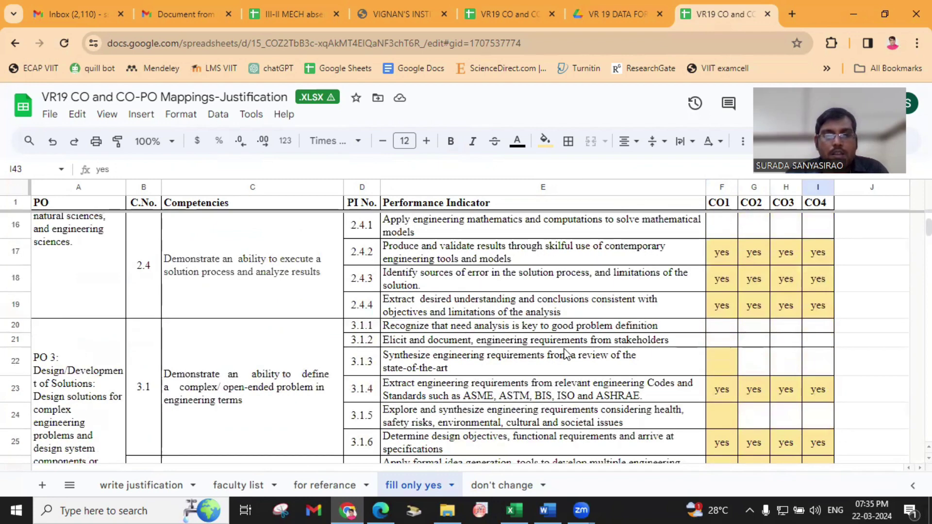
scroll(566, 353, "up", 2)
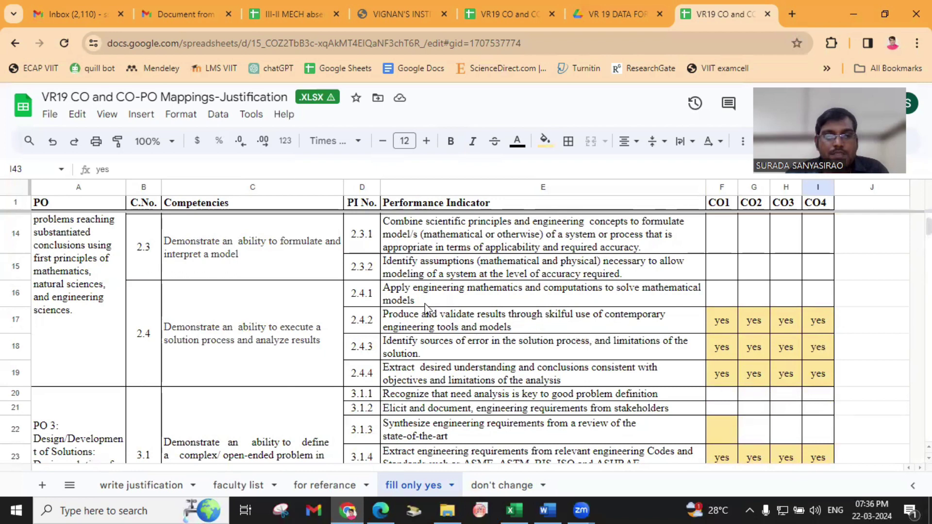
left_click(408, 302)
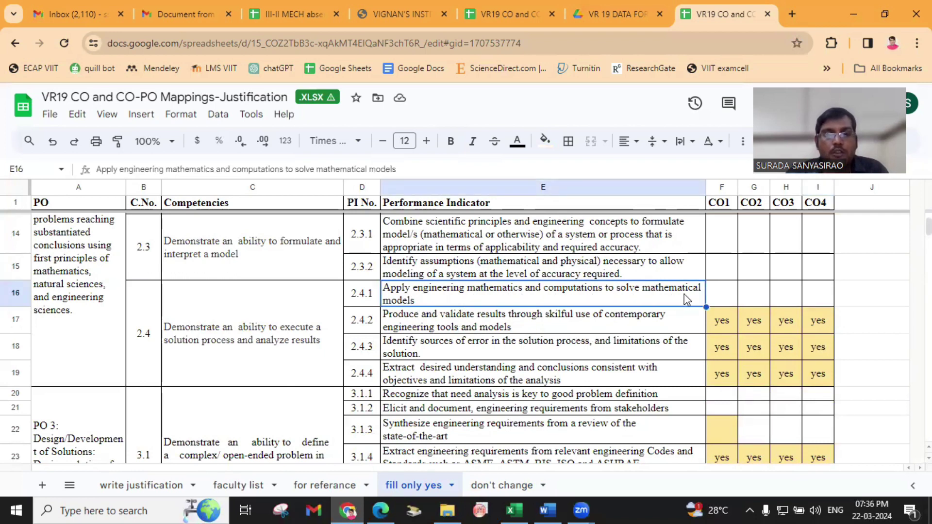
left_click(720, 294)
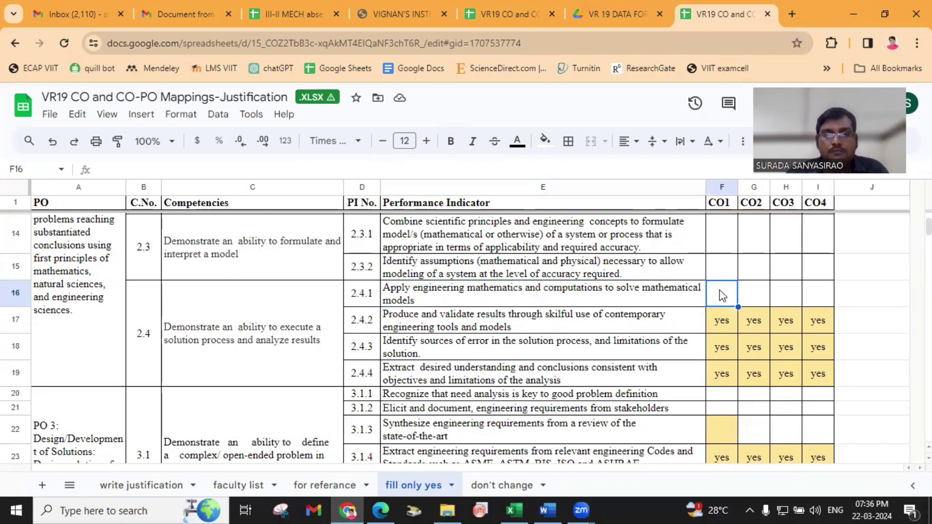
left_click(762, 298)
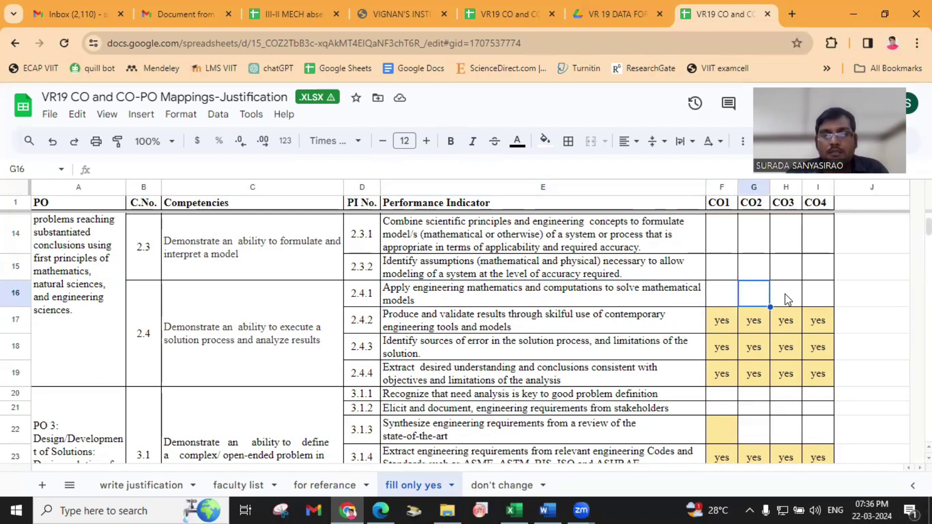
left_click(787, 300)
left_click(820, 296)
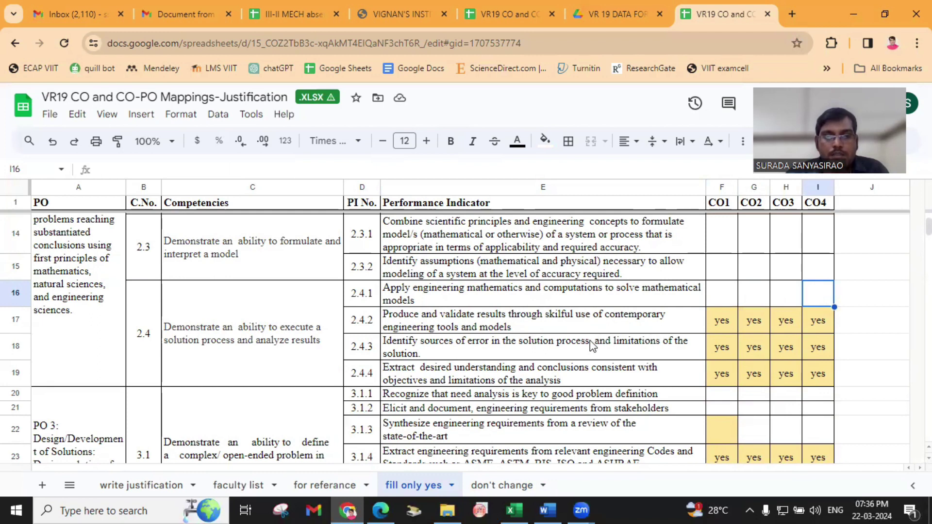
scroll(589, 340, "up", 1)
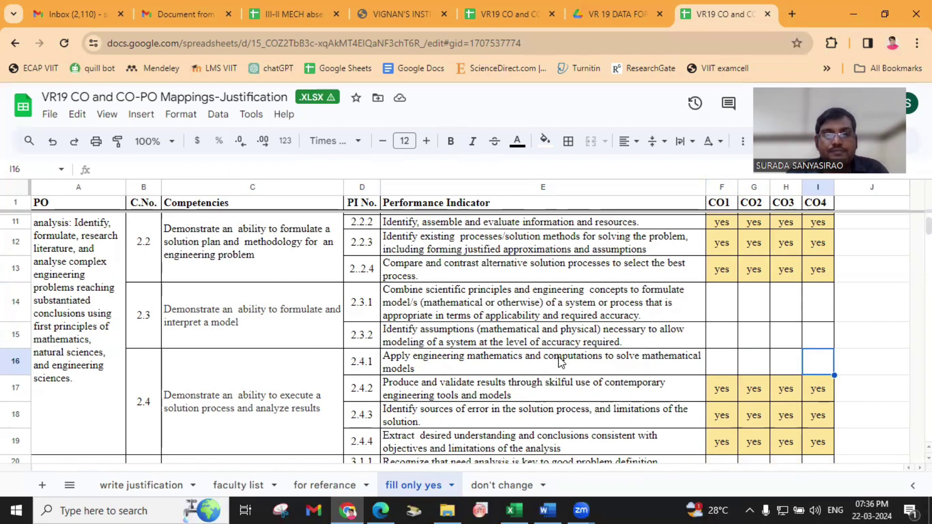
scroll(562, 362, "up", 1)
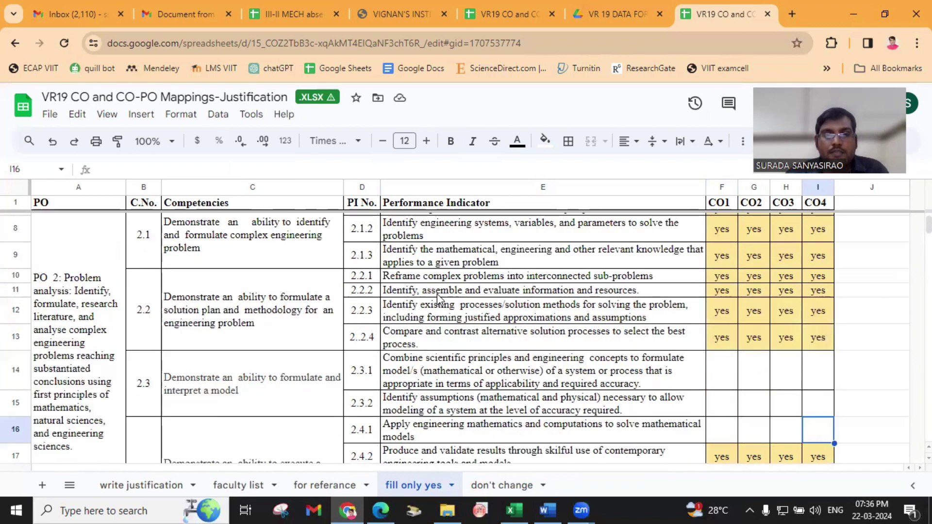
scroll(485, 320, "up", 1)
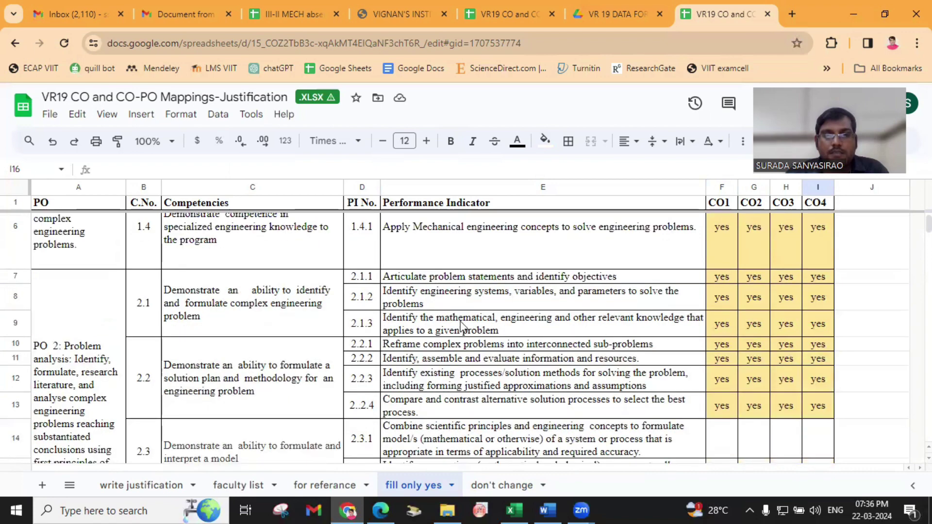
left_click(402, 303)
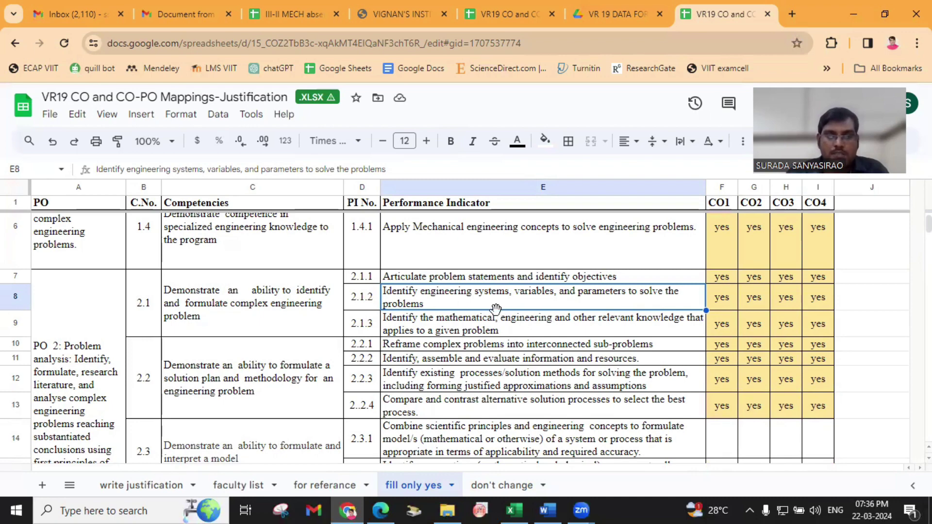
left_click(762, 301)
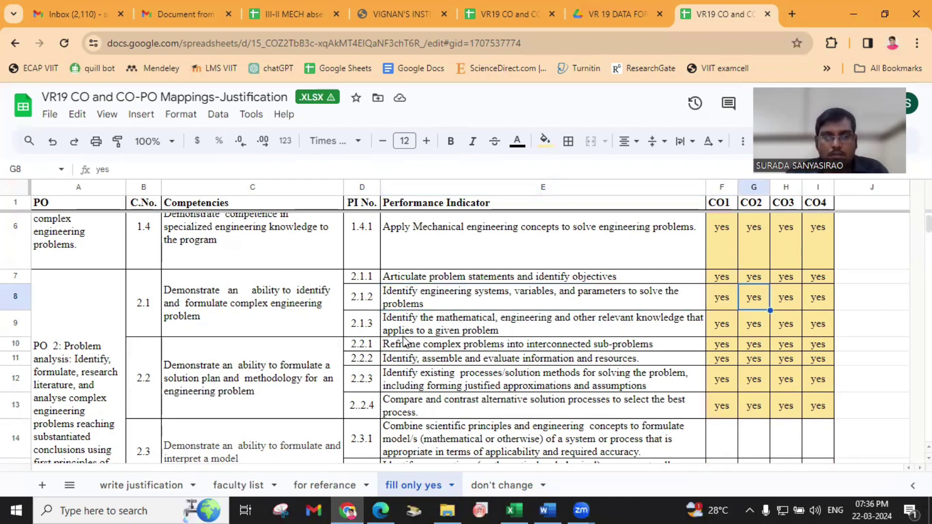
scroll(520, 332, "down", 2)
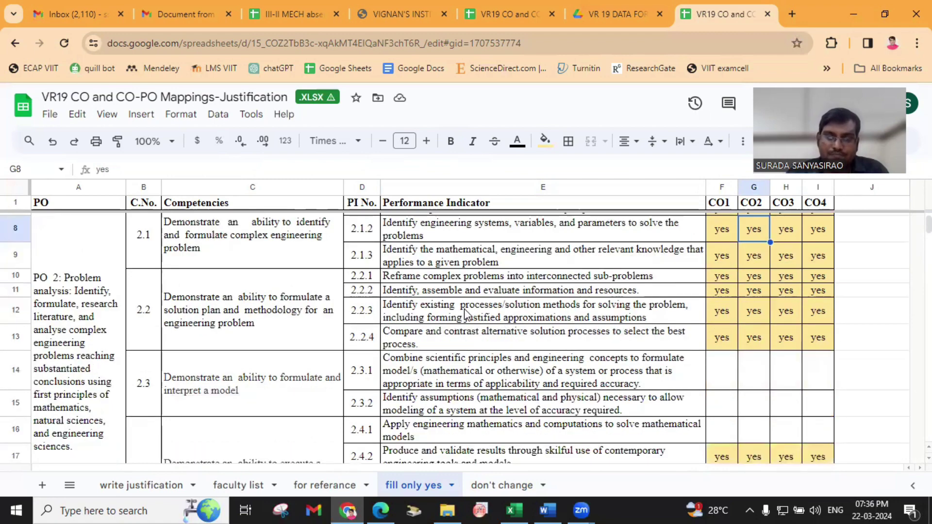
scroll(465, 313, "down", 10)
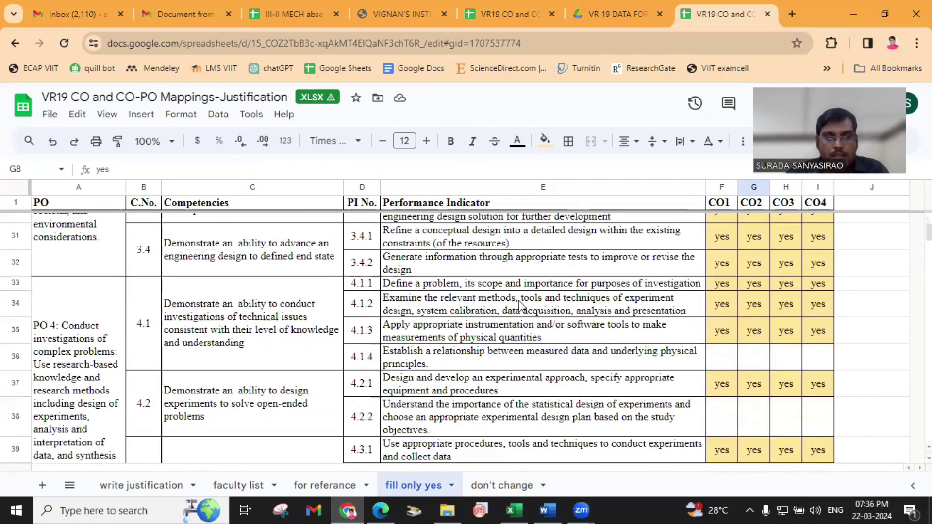
scroll(521, 306, "down", 5)
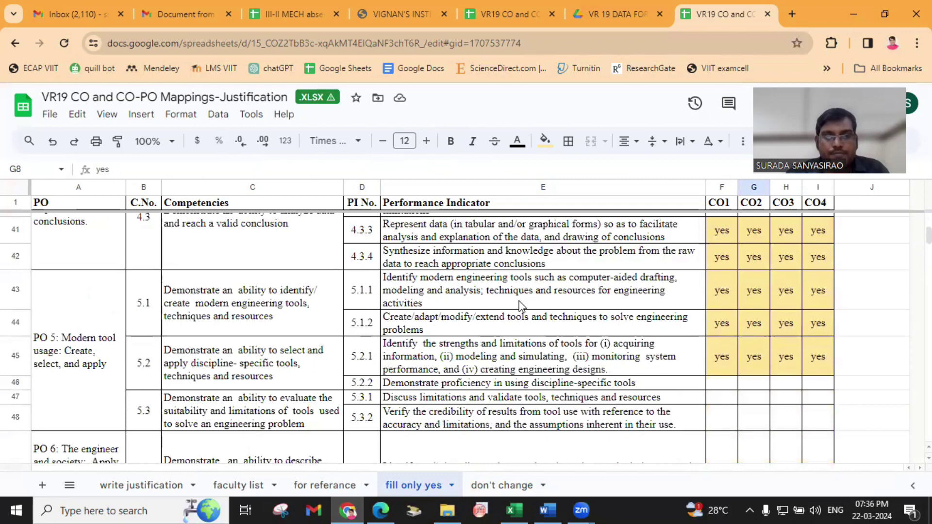
scroll(520, 306, "down", 5)
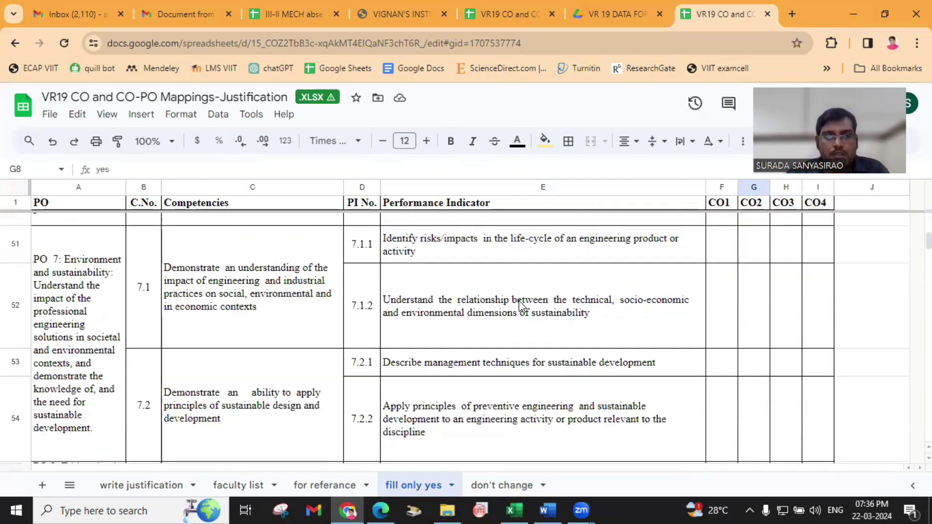
scroll(520, 306, "down", 6)
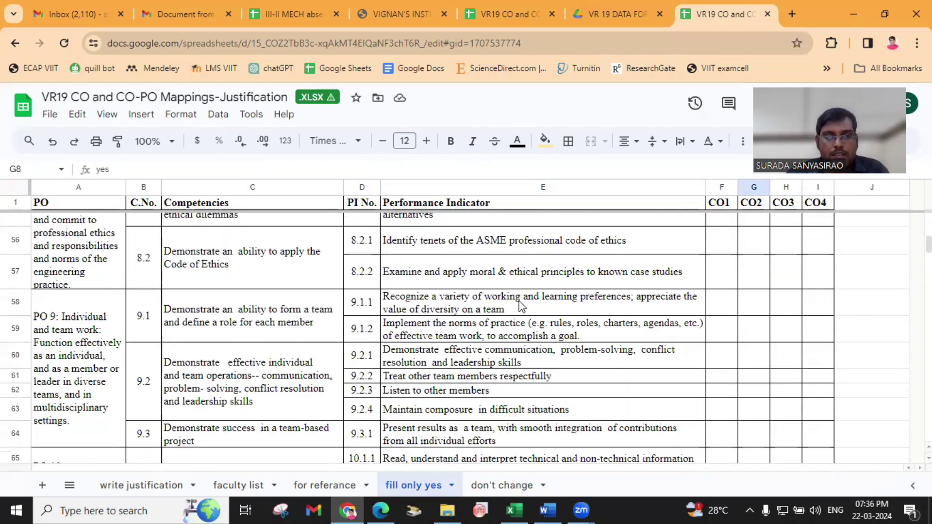
scroll(520, 305, "down", 6)
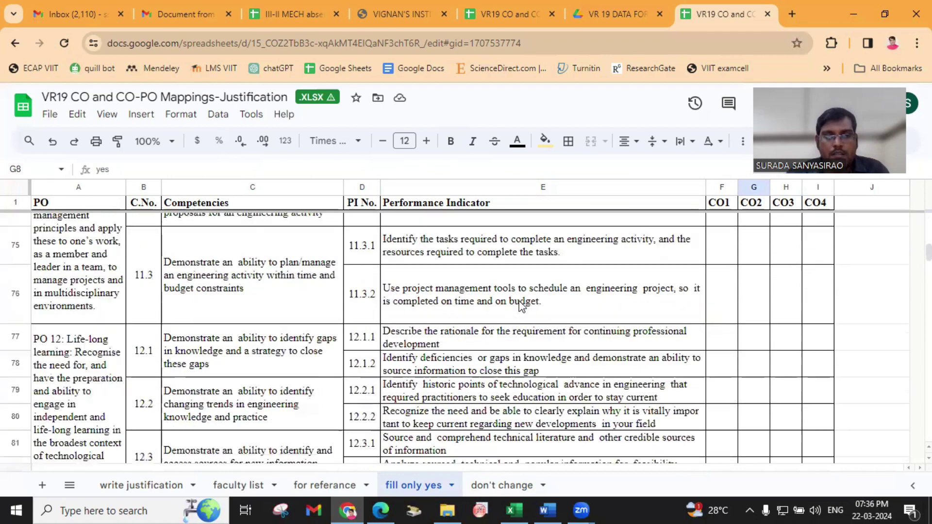
scroll(521, 306, "down", 3)
scroll(235, 359, "up", 2)
left_click(67, 345)
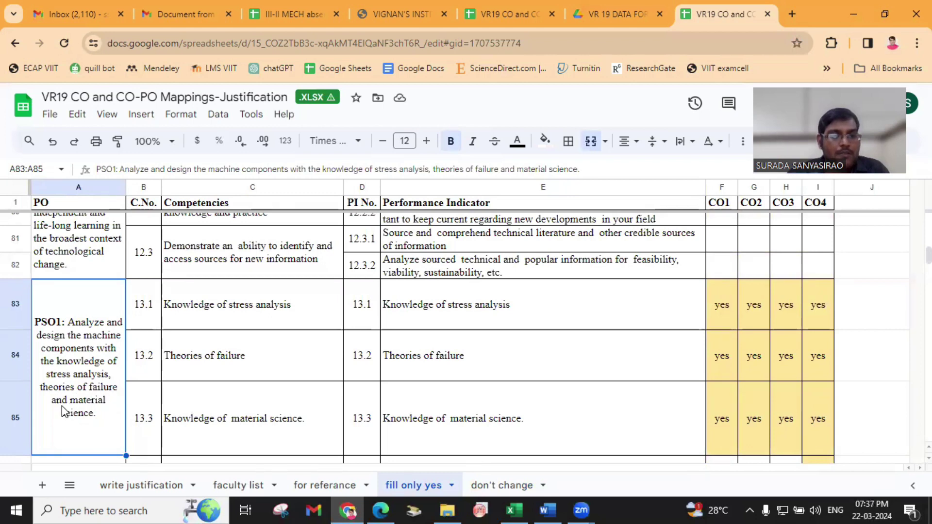
Review the stress analysis, theories of failure and material science indicators on the fill only yes sheet
left_click(333, 358)
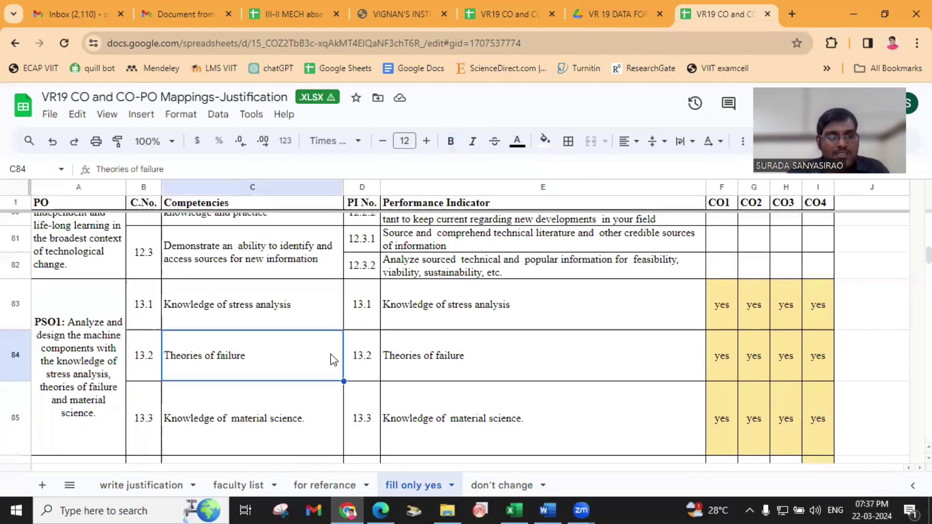
left_click(421, 325)
left_click(421, 364)
left_click(437, 402)
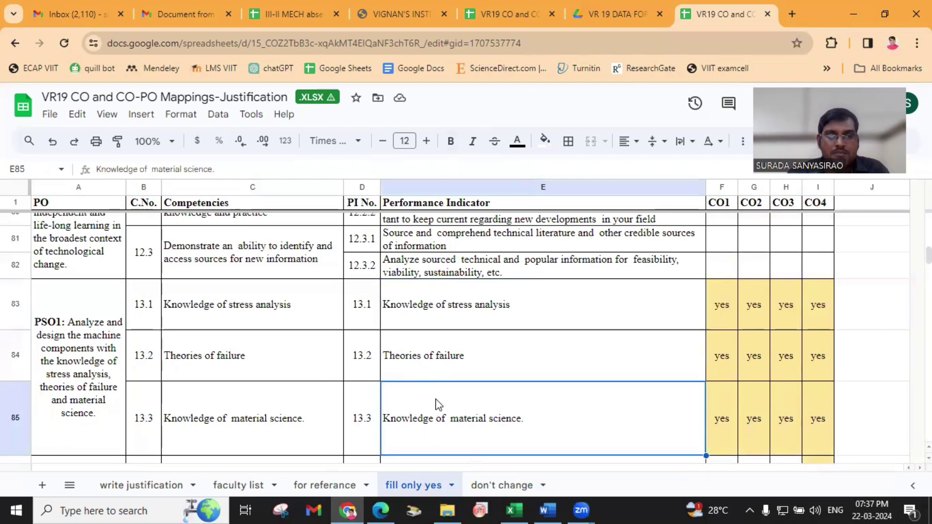
left_click(419, 322)
left_click(432, 355)
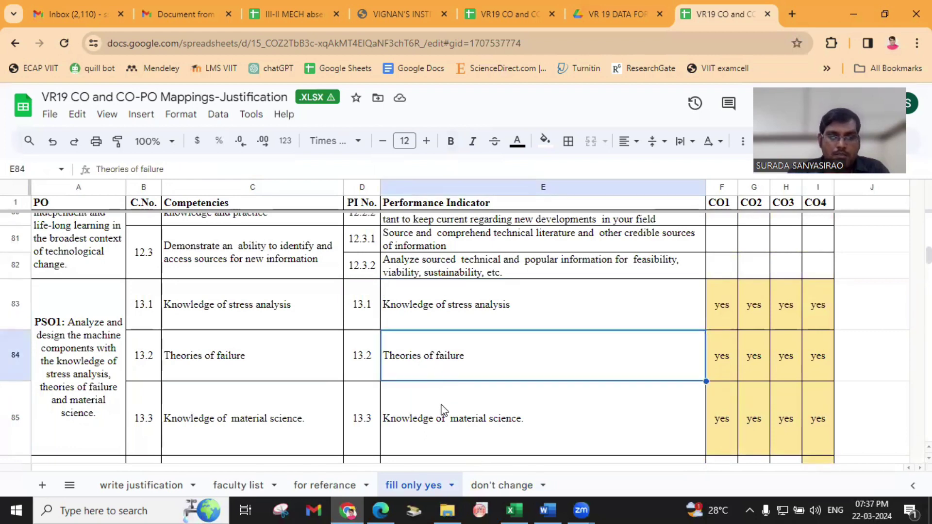
left_click(444, 405)
left_click(456, 303)
left_click(447, 353)
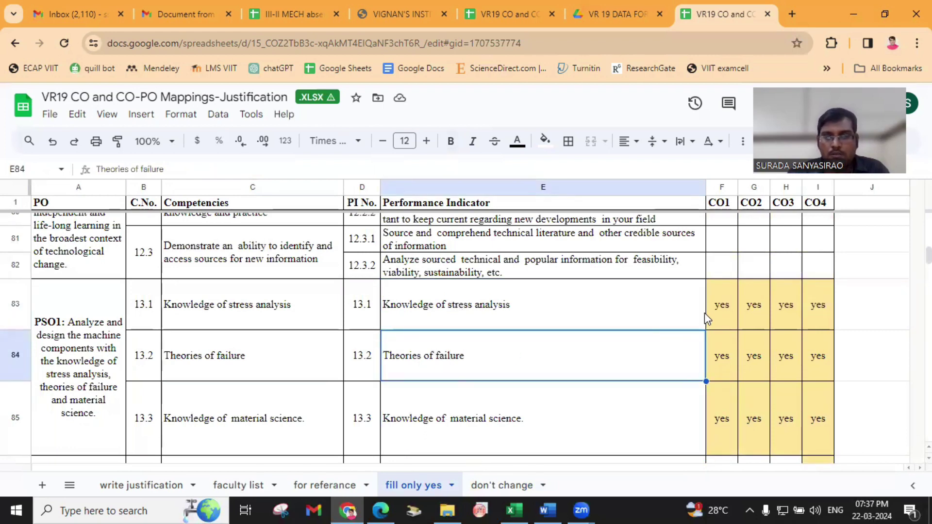
Check PSO1's yes marks: CO1–CO4 for indicator 13.1 and CO2 for 13.2
left_click(717, 307)
left_click(755, 316)
left_click(782, 313)
left_click(817, 311)
left_click(747, 360)
left_click(92, 342)
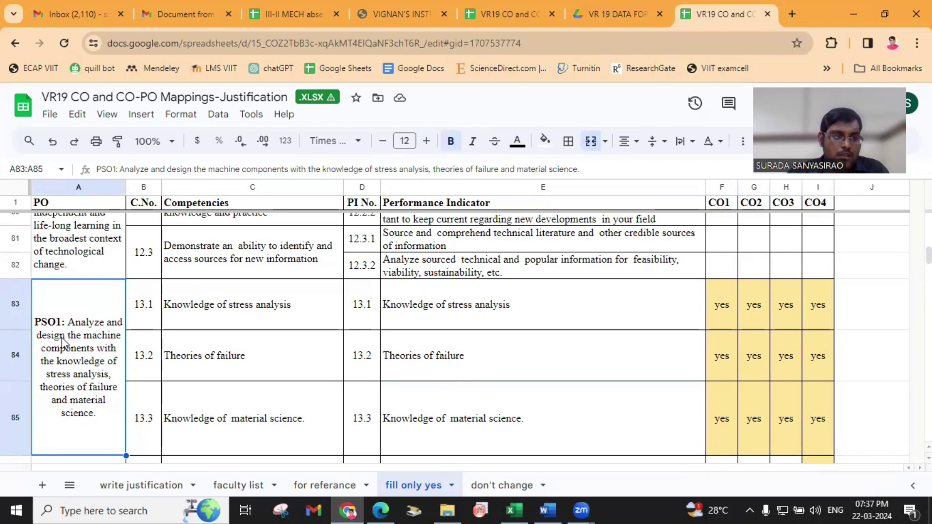
scroll(80, 348, "down", 5)
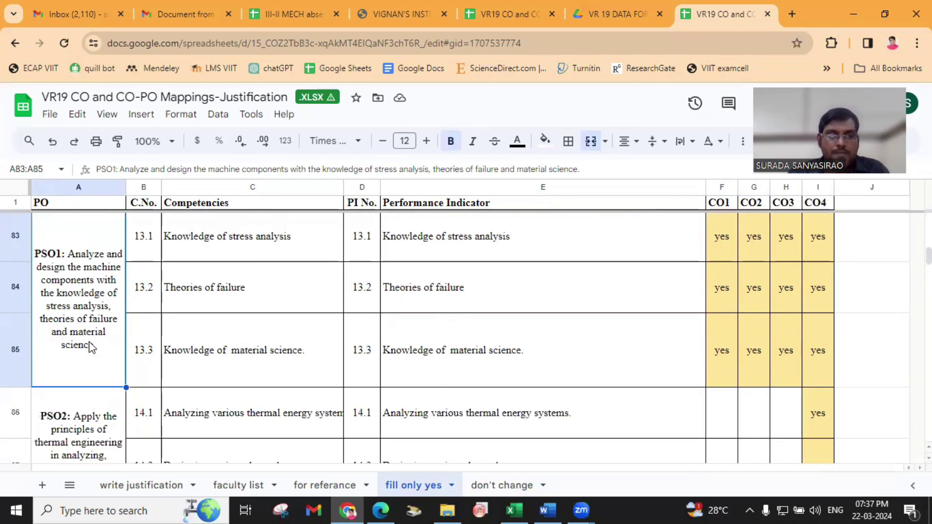
scroll(92, 343, "up", 2)
Check PSO2, where CO4 alone has yes for indicators 14.1, 14.2 and 14.3
left_click(64, 321)
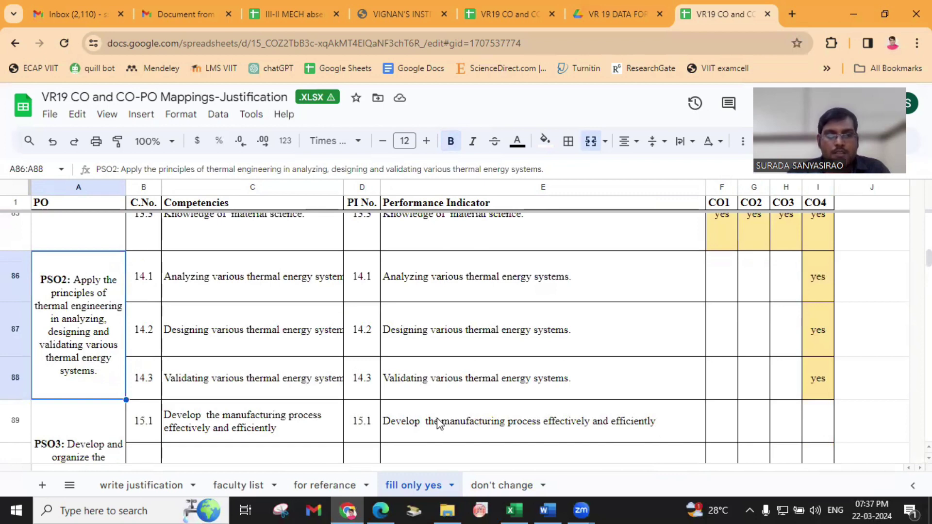
left_click(814, 202)
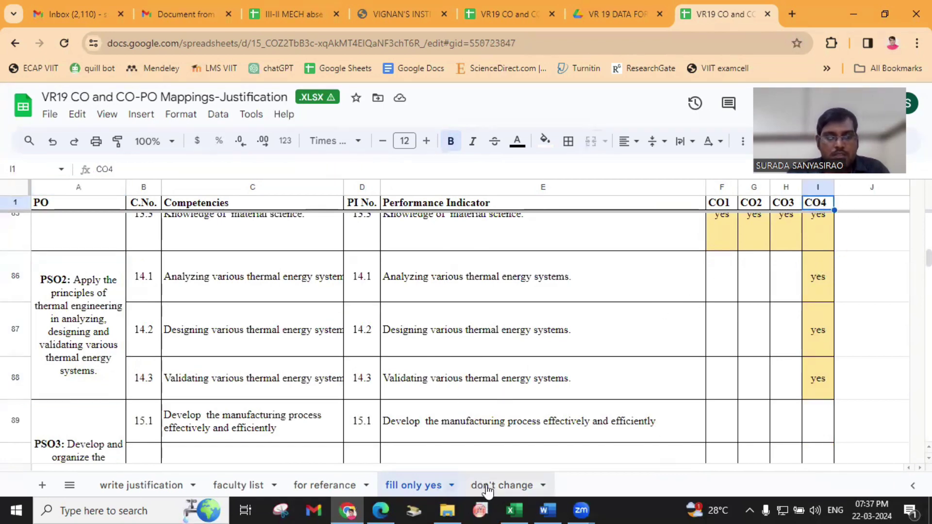
left_click(481, 486)
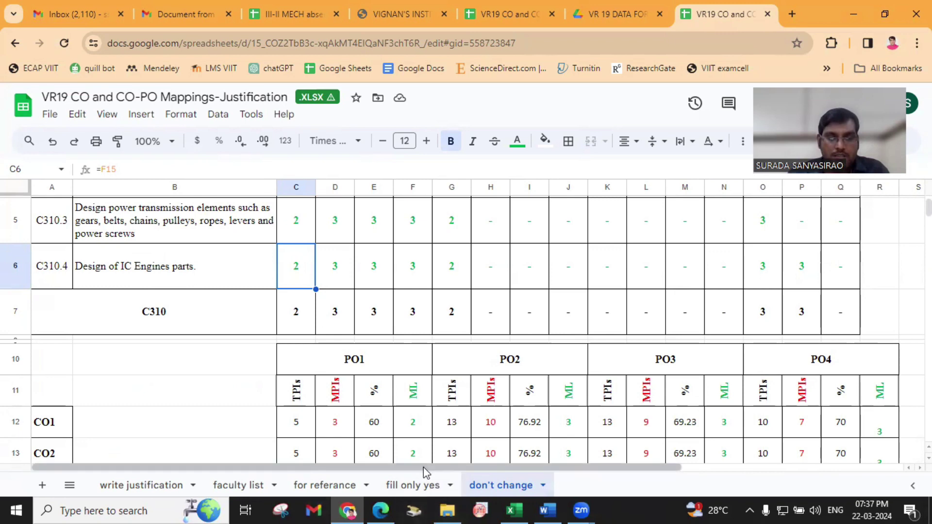
left_click(417, 487)
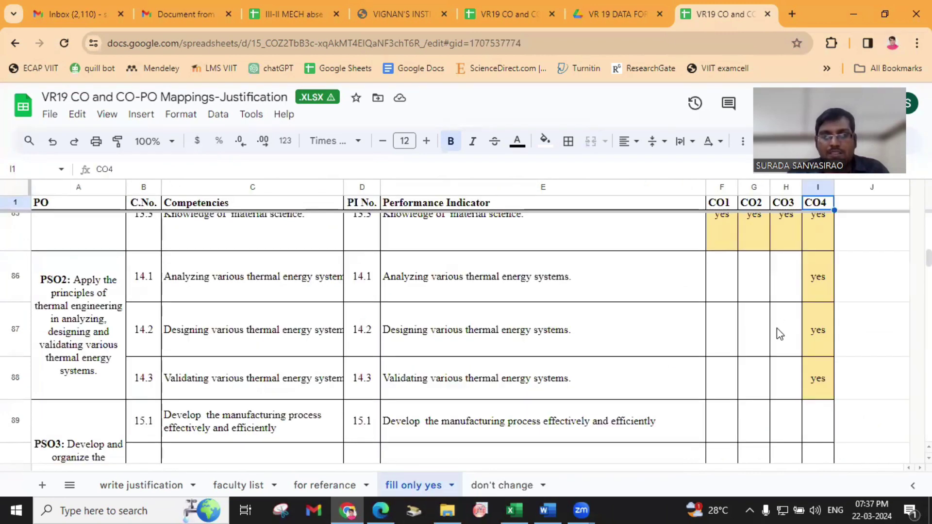
scroll(777, 329, "up", 3)
scroll(839, 338, "down", 1)
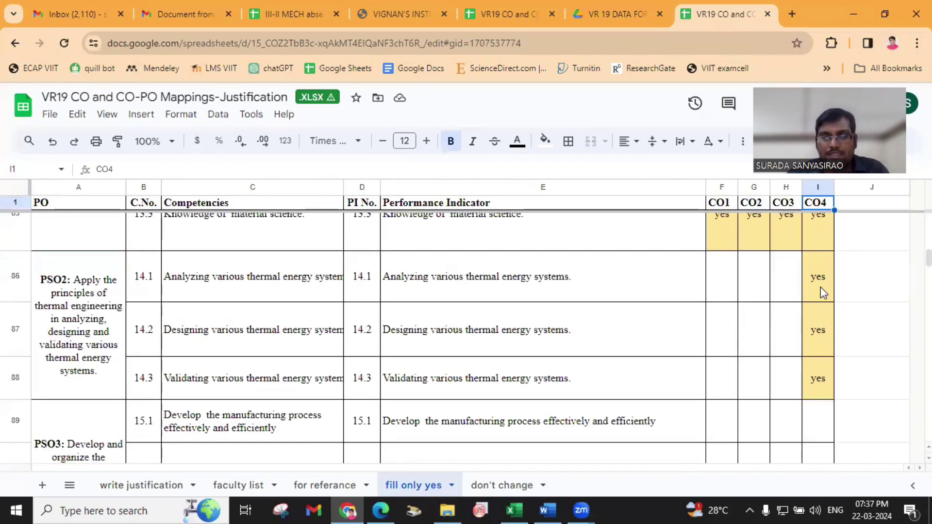
left_click(820, 288)
left_click(818, 326)
left_click(825, 375)
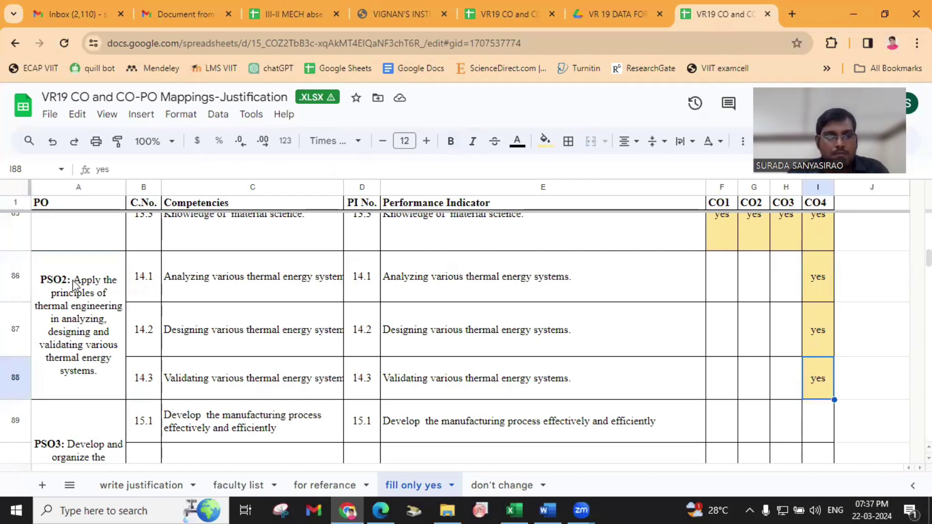
Check PSO3, noting the empty CO3 cell for indicator 15.2, then return to the top
scroll(553, 345, "down", 1)
scroll(546, 343, "down", 2)
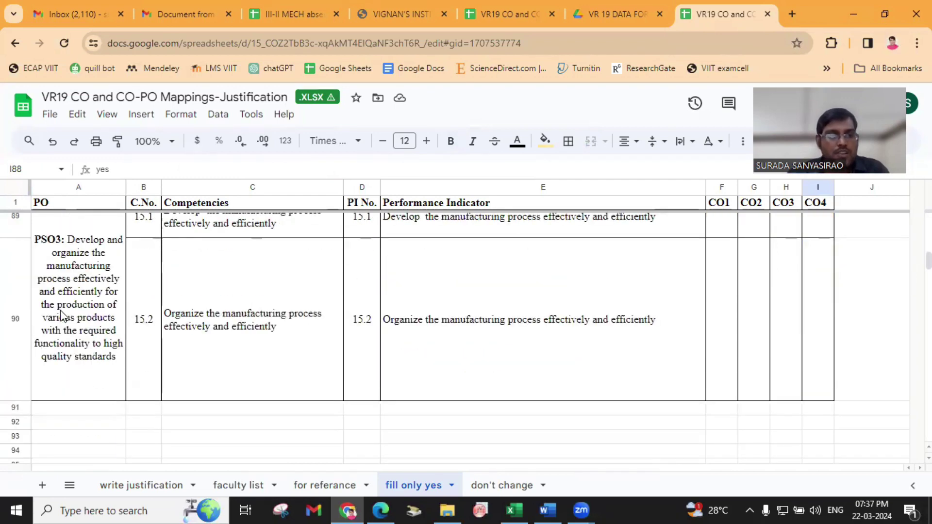
left_click(78, 276)
left_click(785, 310)
scroll(757, 359, "up", 10)
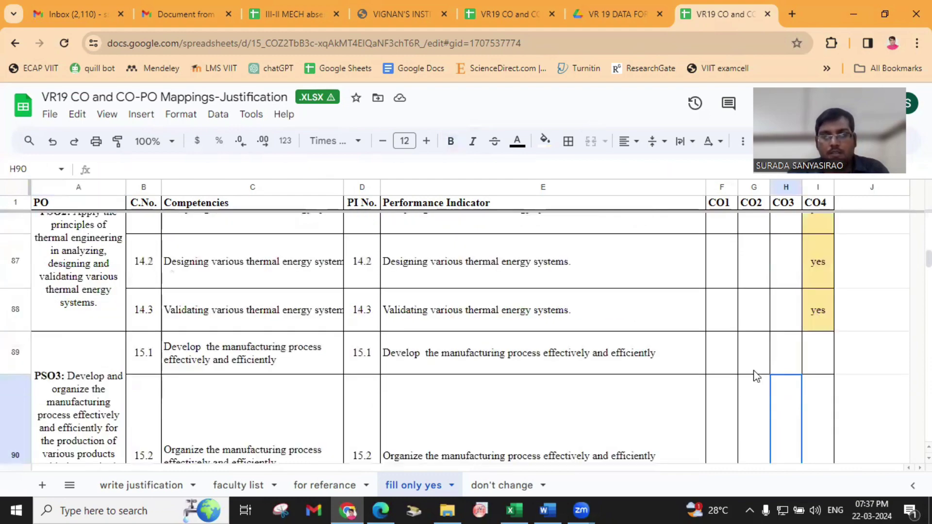
scroll(360, 373, "up", 3)
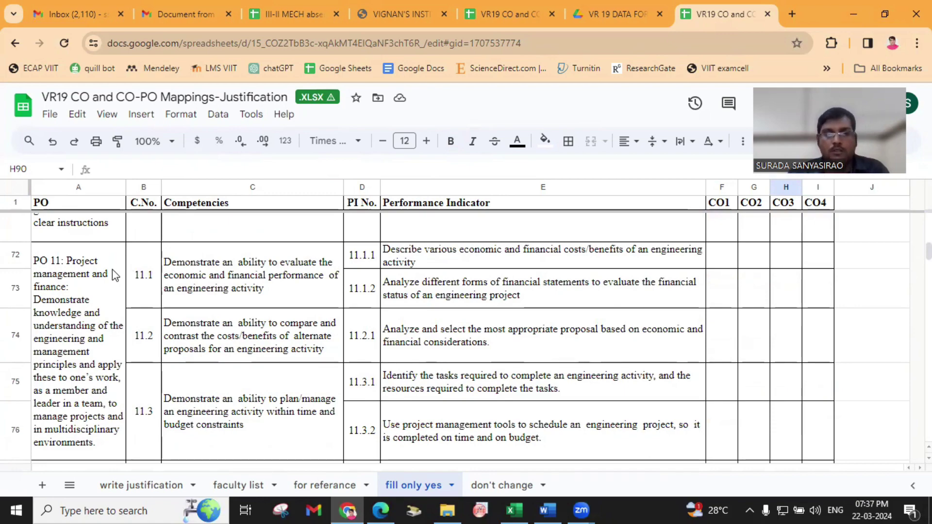
scroll(112, 269, "up", 8)
scroll(765, 311, "up", 5)
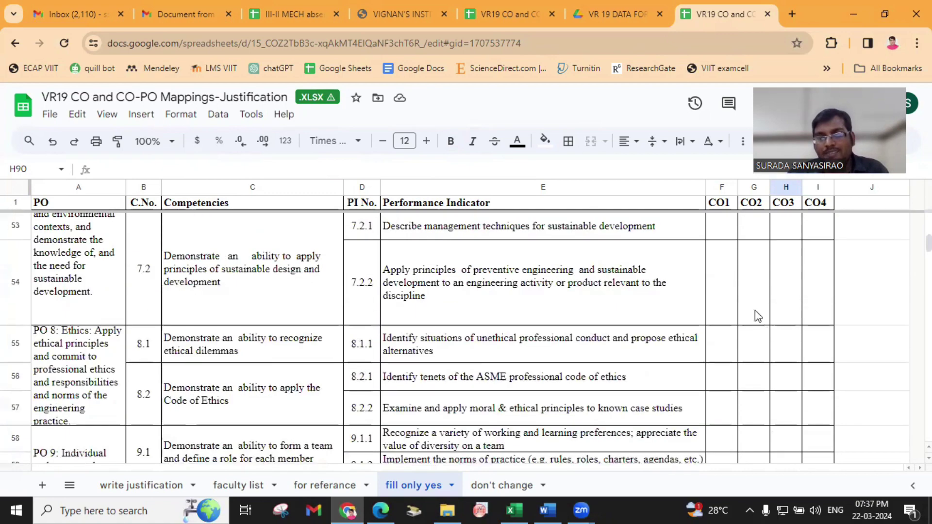
scroll(779, 322, "up", 8)
scroll(777, 357, "up", 5)
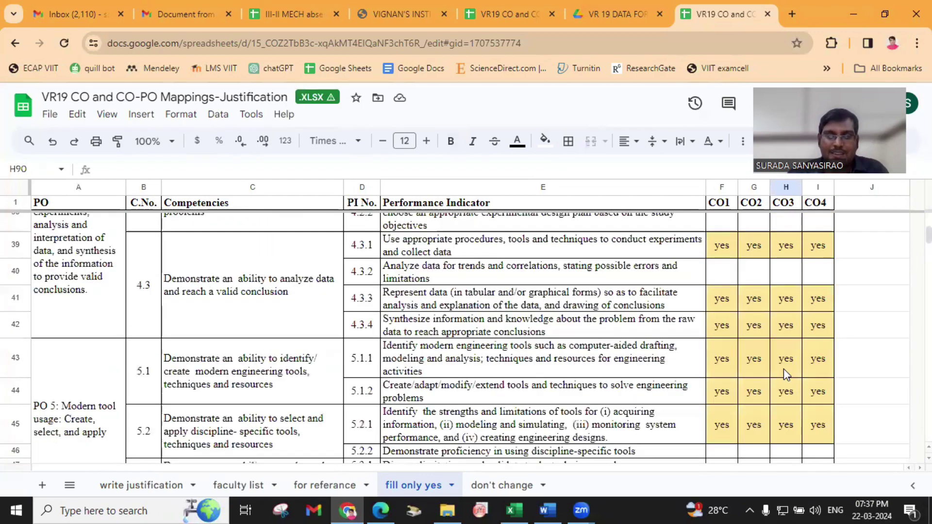
scroll(760, 372, "up", 6)
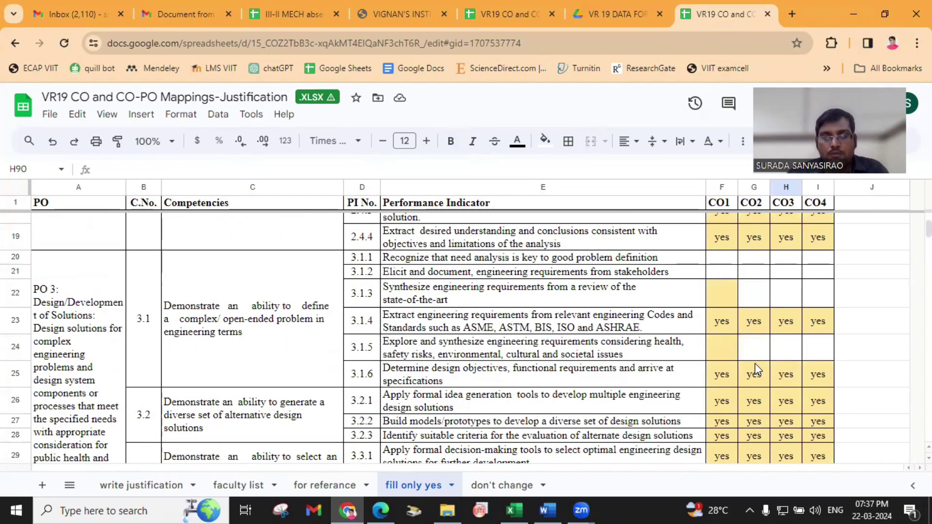
scroll(755, 359, "up", 4)
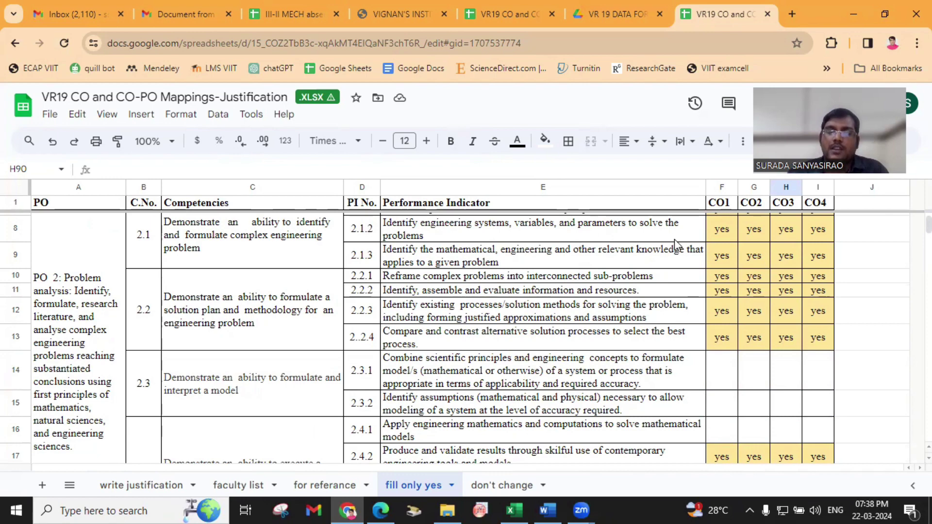
left_click(498, 485)
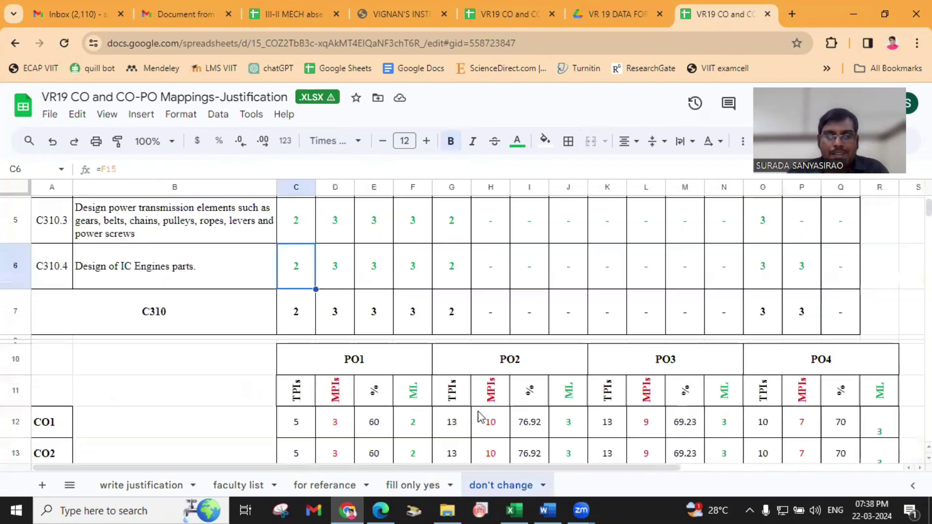
scroll(476, 408, "down", 2)
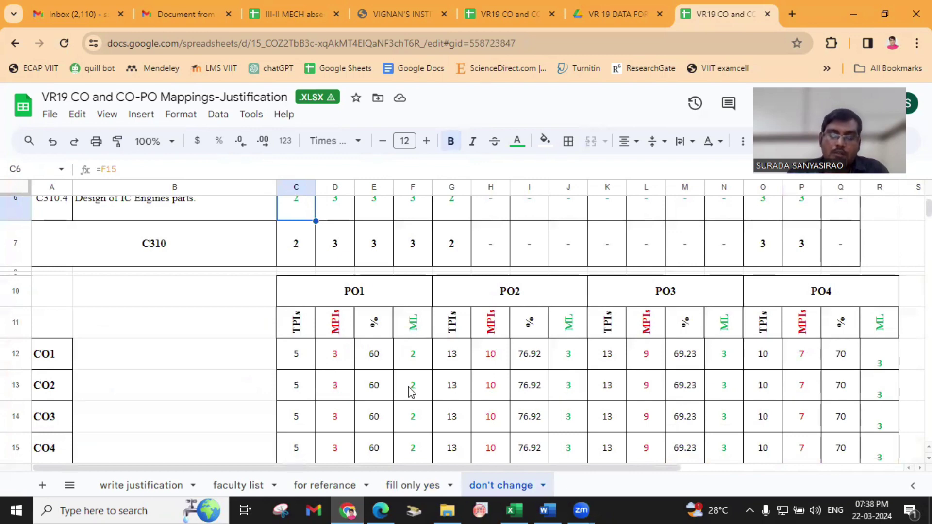
scroll(592, 422, "down", 4)
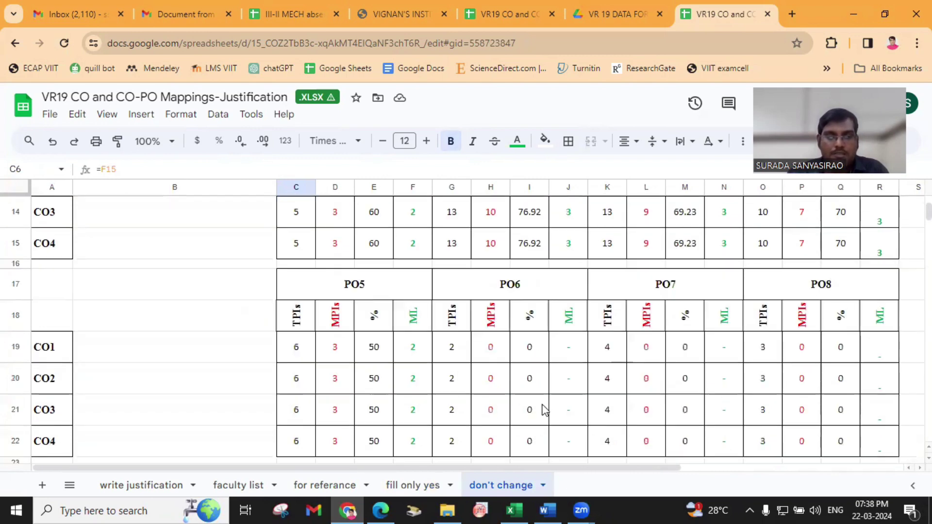
scroll(383, 367, "up", 3)
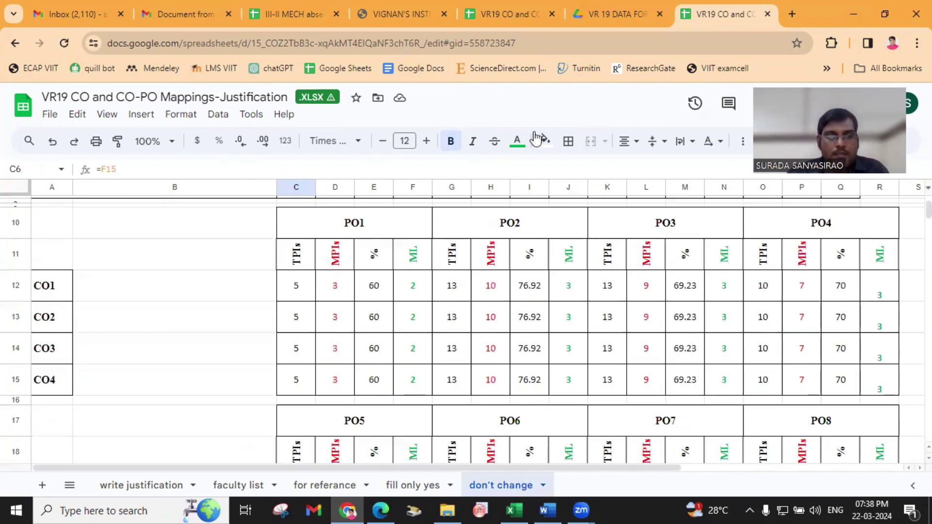
left_click(293, 286)
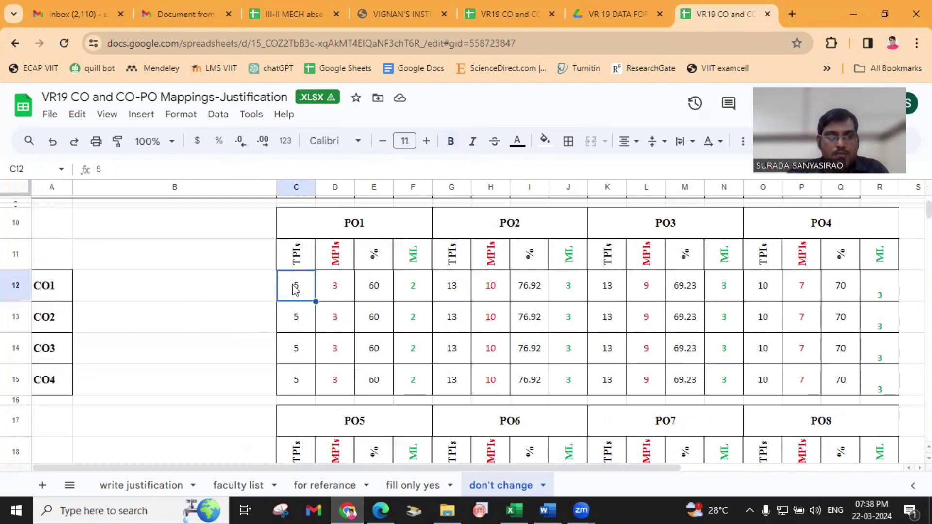
left_click(344, 293)
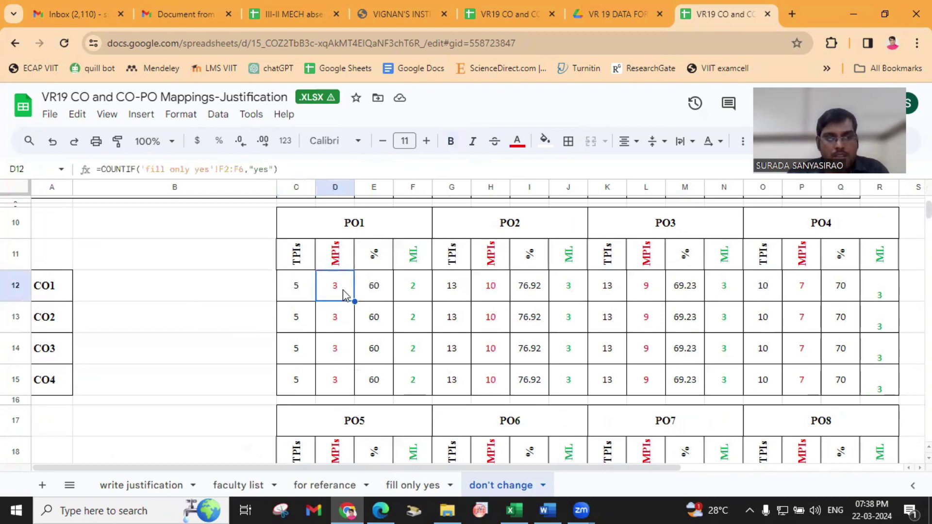
left_click(373, 294)
left_click(412, 291)
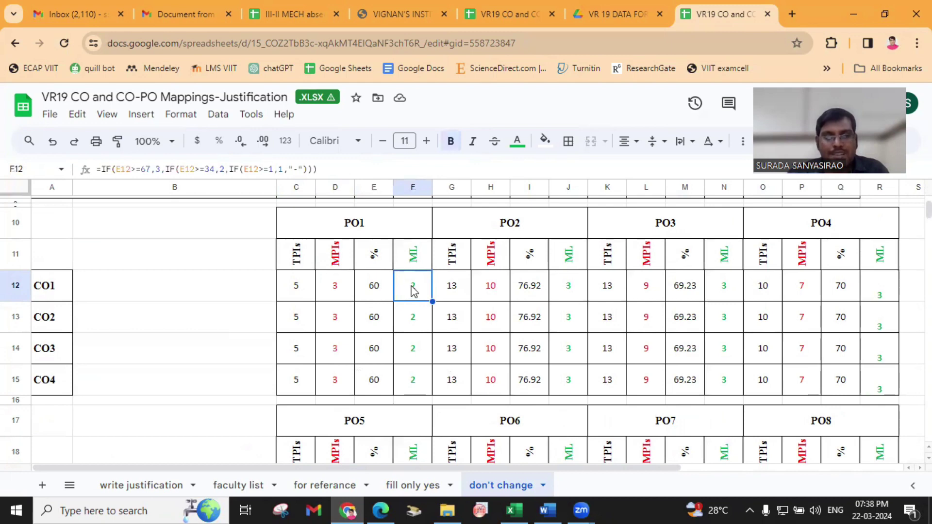
left_click(459, 295)
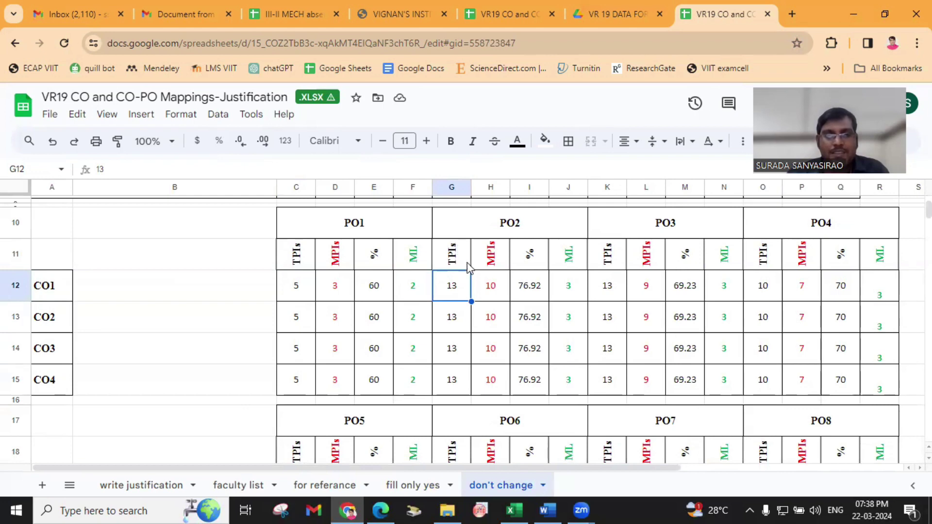
left_click(494, 294)
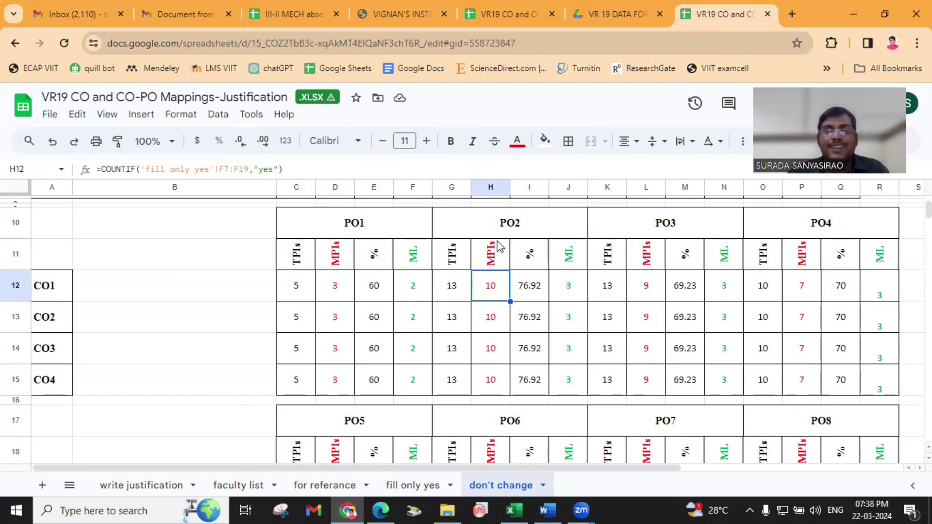
left_click(534, 292)
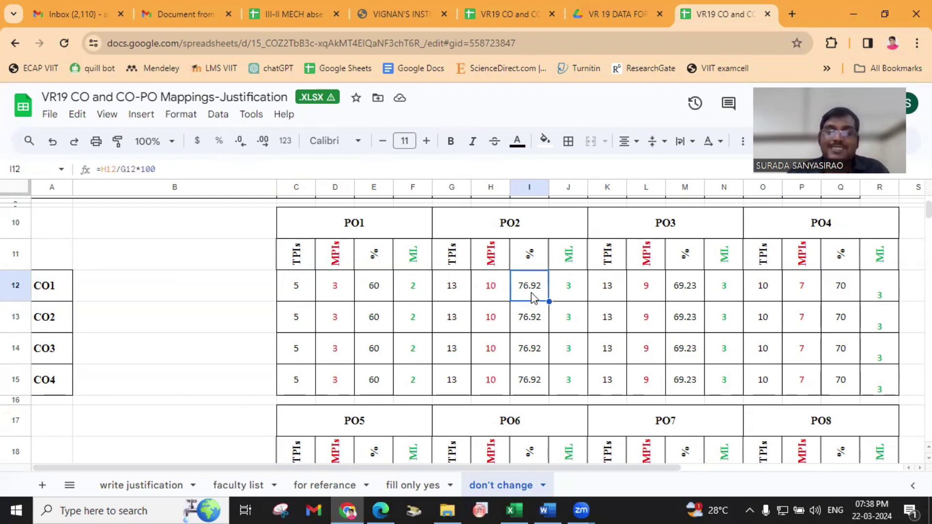
left_click(576, 290)
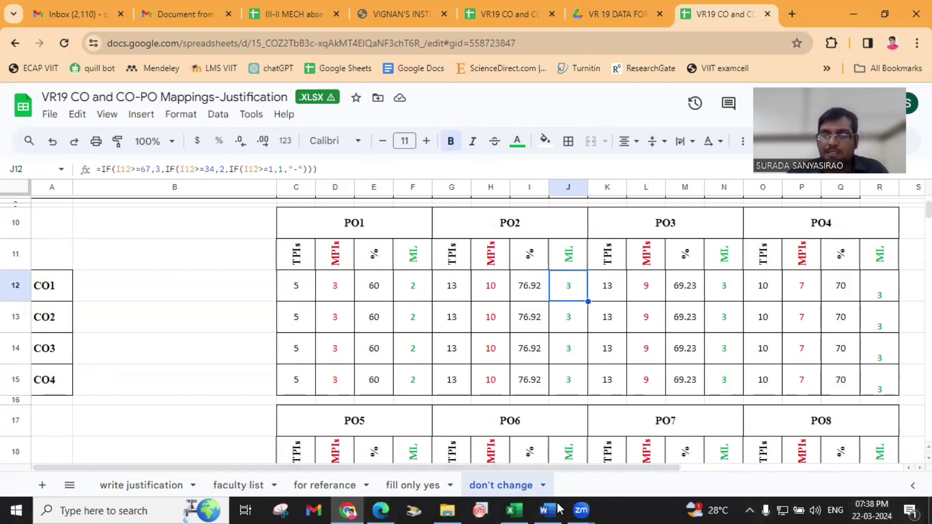
left_click(765, 290)
left_click(810, 291)
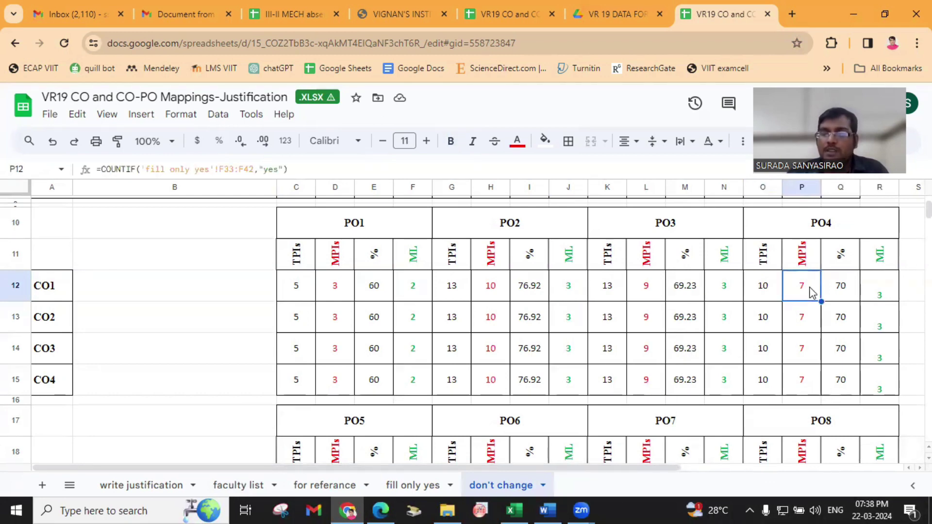
left_click(839, 291)
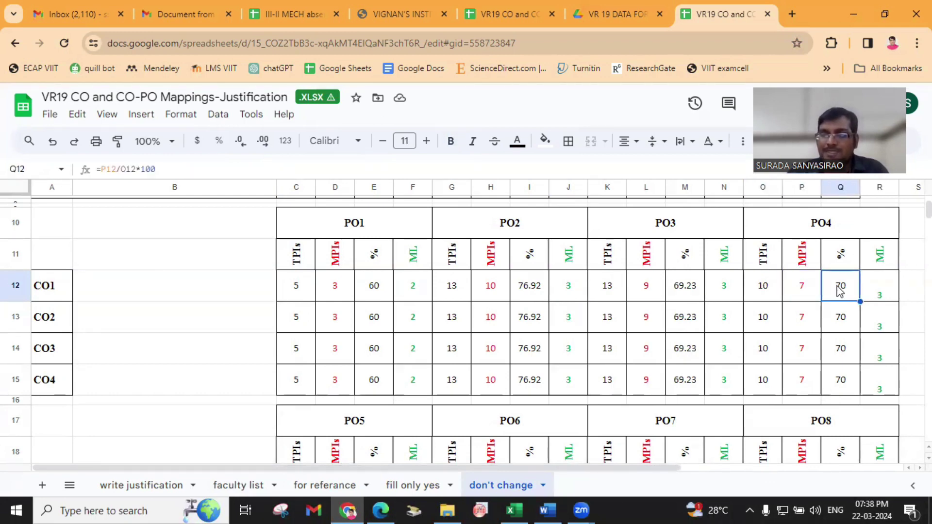
left_click(874, 291)
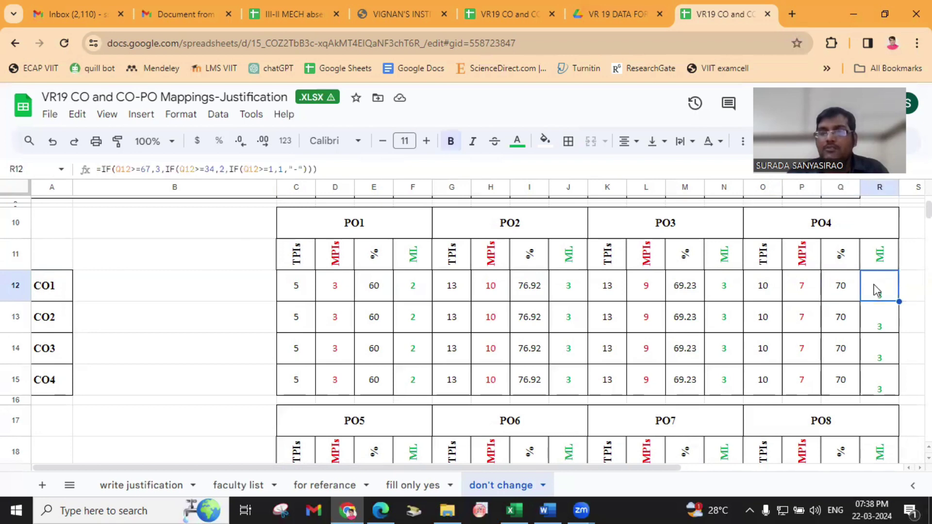
Inspect the PSO1 PI count, COUNTIF, percentage and mapping-level formulas for CO1, CO2 and CO4
scroll(670, 266, "down", 5)
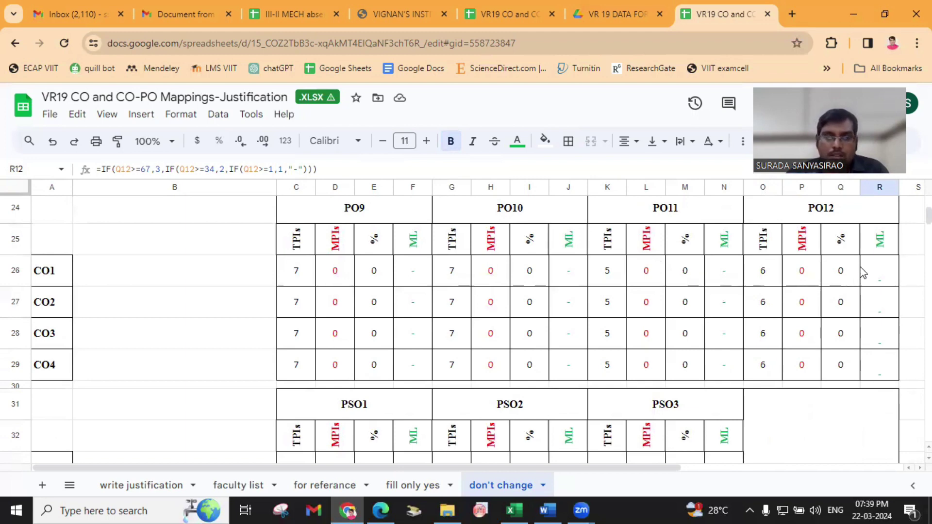
scroll(537, 318, "down", 3)
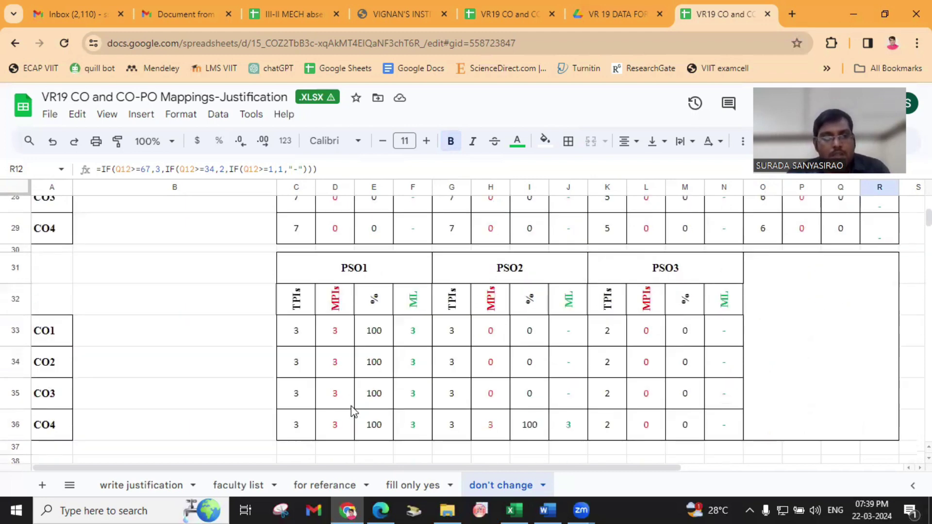
left_click(298, 340)
left_click(334, 340)
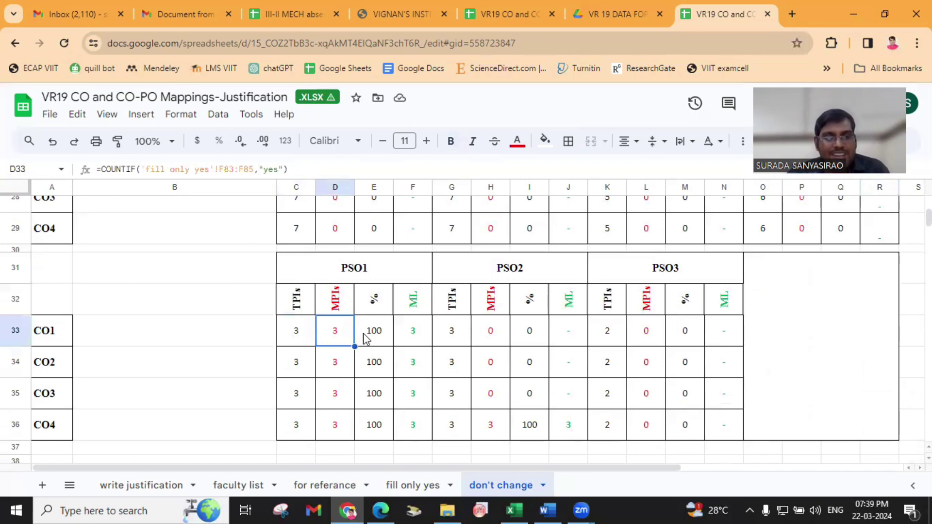
left_click(370, 334)
left_click(414, 340)
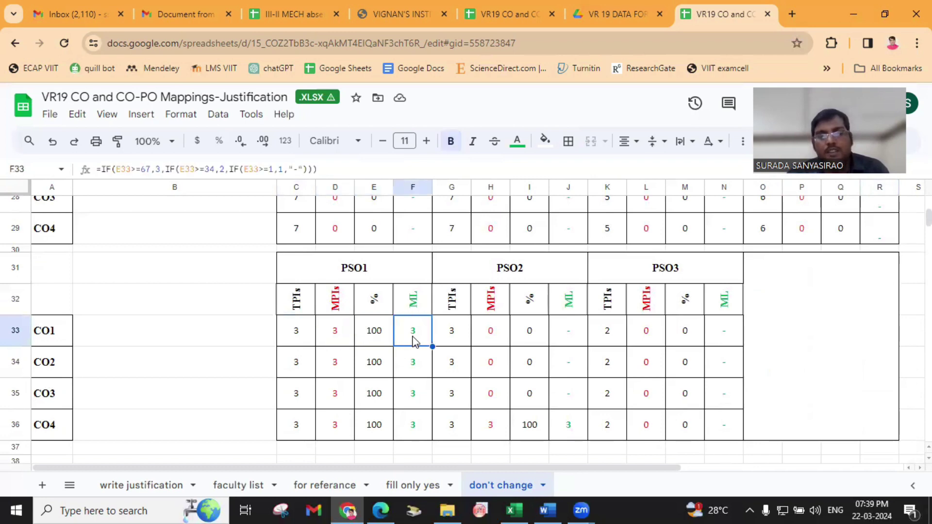
left_click(414, 374)
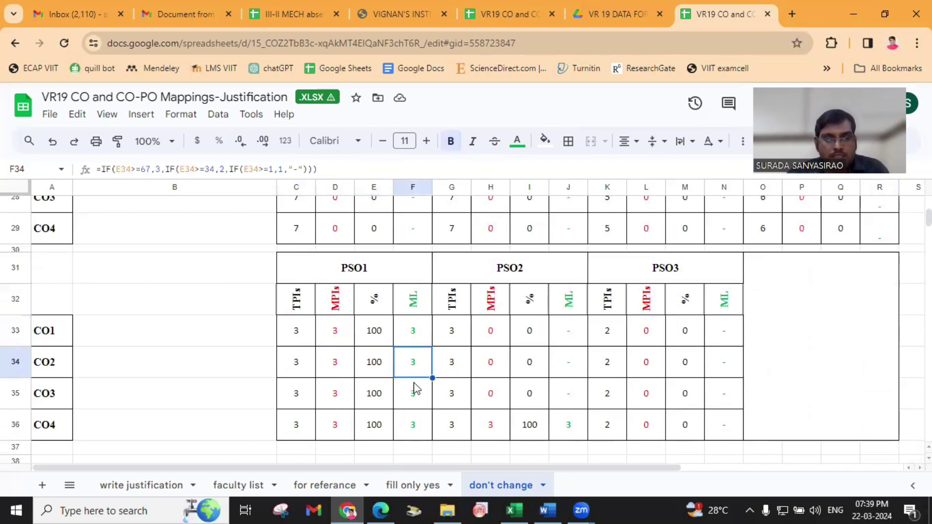
left_click(413, 426)
scroll(414, 423, "up", 15)
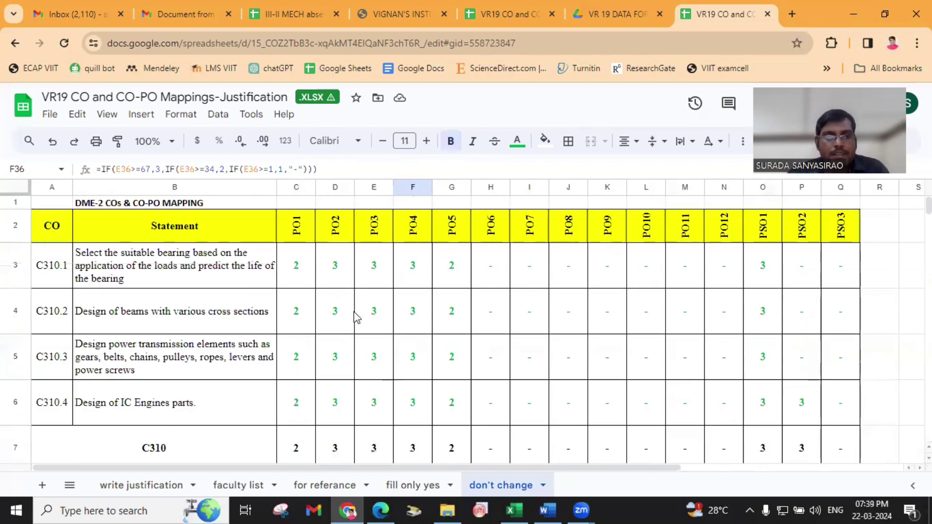
left_click(332, 267)
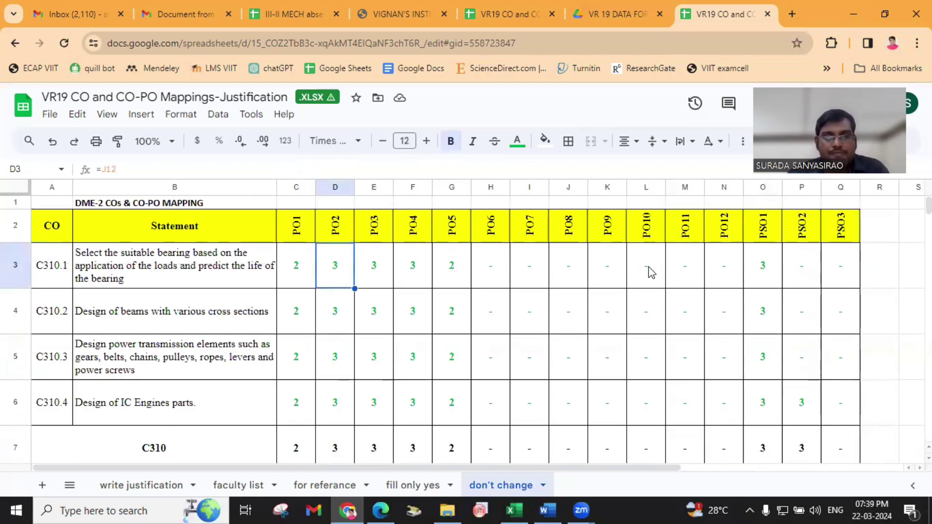
left_click(774, 270)
left_click(771, 310)
left_click(770, 362)
left_click(767, 407)
scroll(782, 412, "down", 3)
scroll(534, 381, "up", 3)
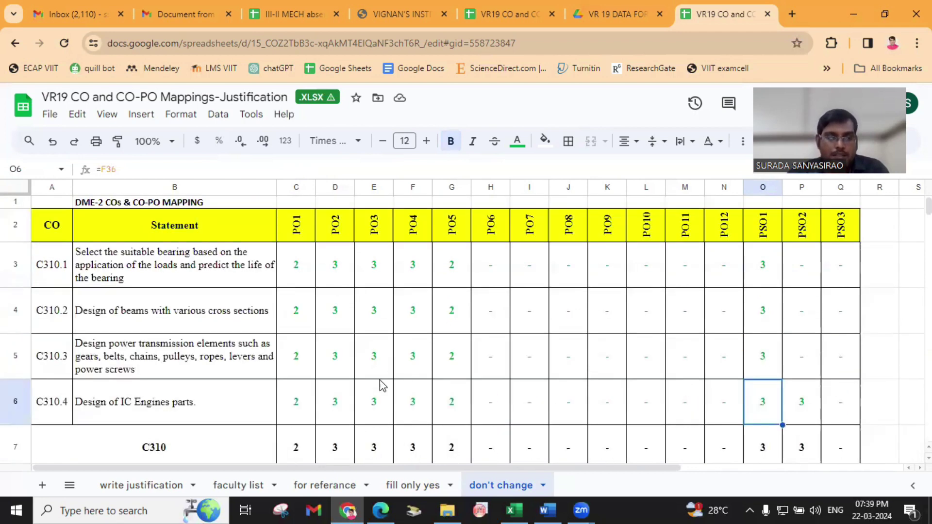
left_click(298, 452)
left_click(335, 452)
left_click(378, 450)
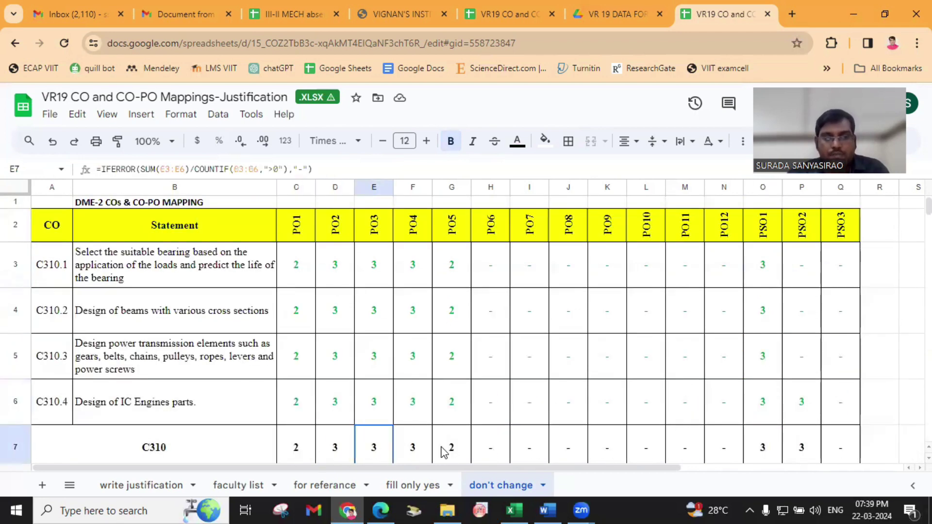
left_click(447, 452)
left_click(755, 449)
scroll(807, 407, "down", 2)
scroll(807, 407, "down", 4)
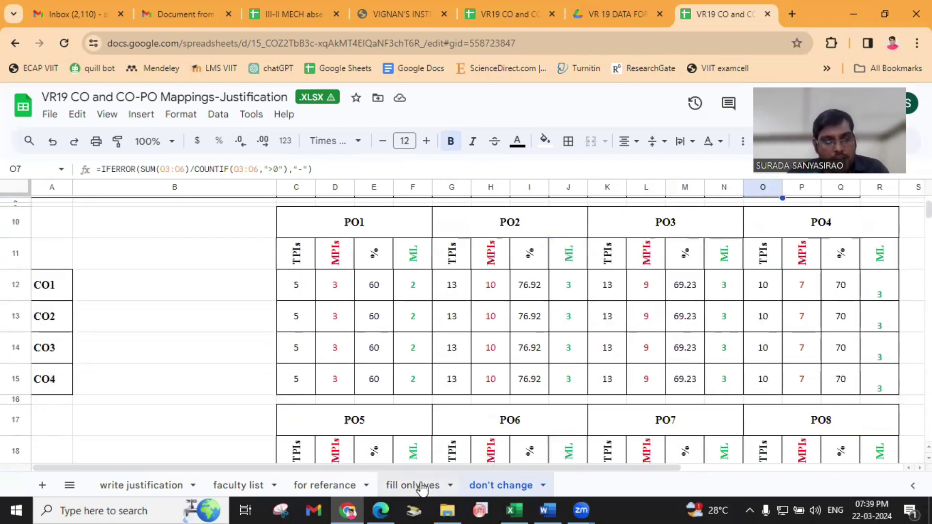
scroll(541, 408, "up", 6)
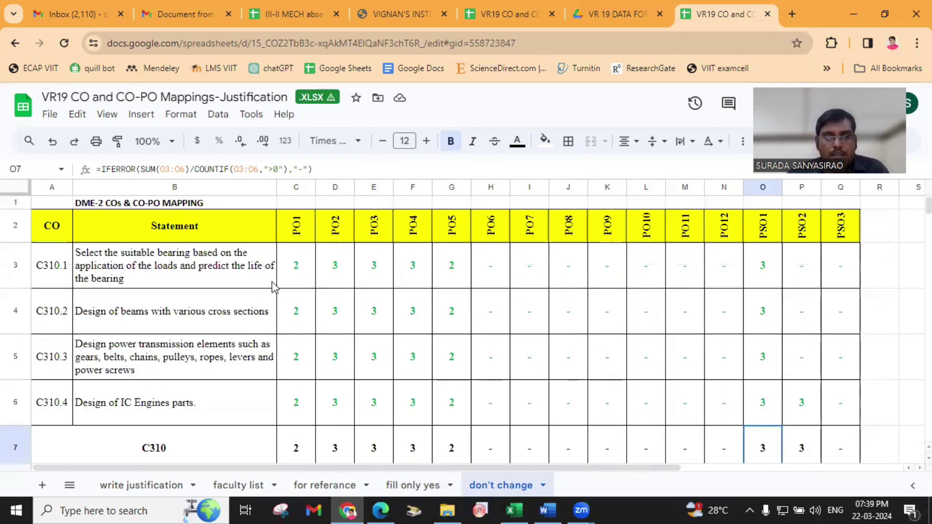
left_click(294, 265)
left_click(334, 268)
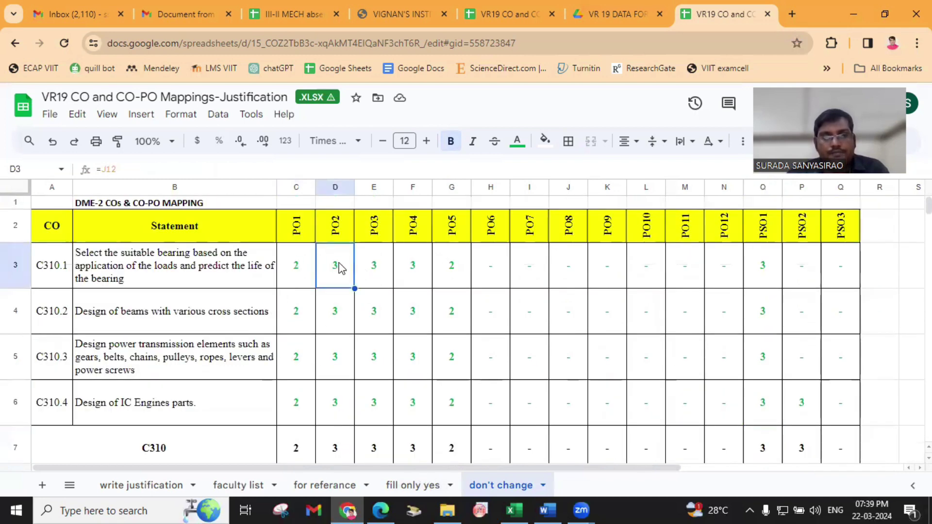
left_click(307, 270)
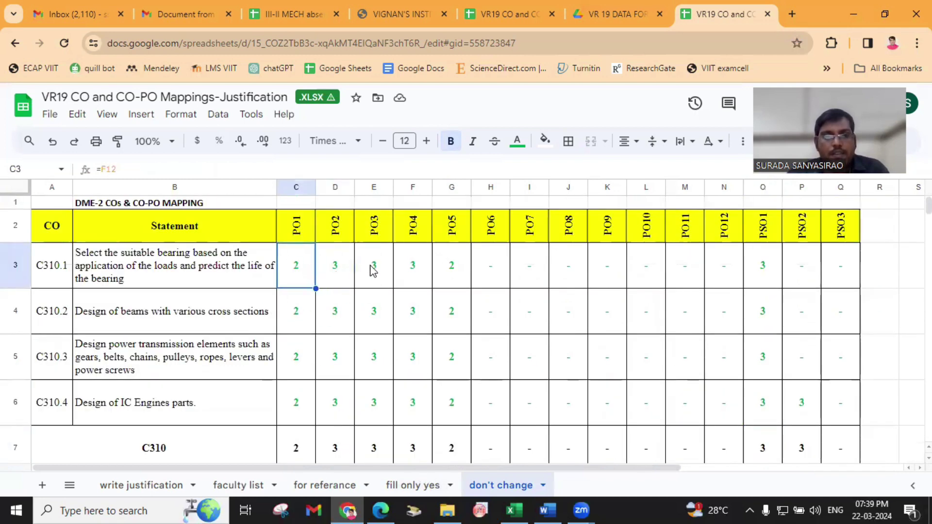
left_click(373, 270)
left_click(415, 270)
left_click(458, 274)
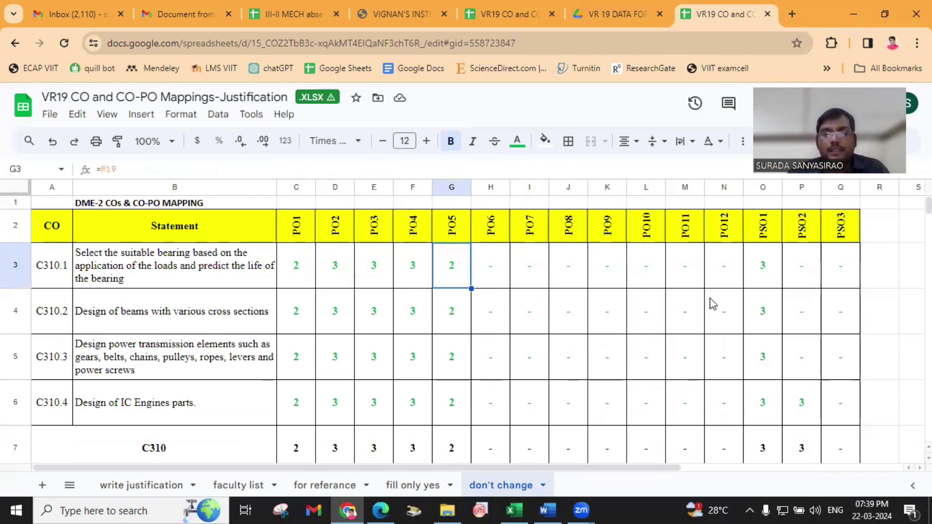
left_click(761, 272)
left_click(760, 312)
left_click_drag(44, 264, 834, 406)
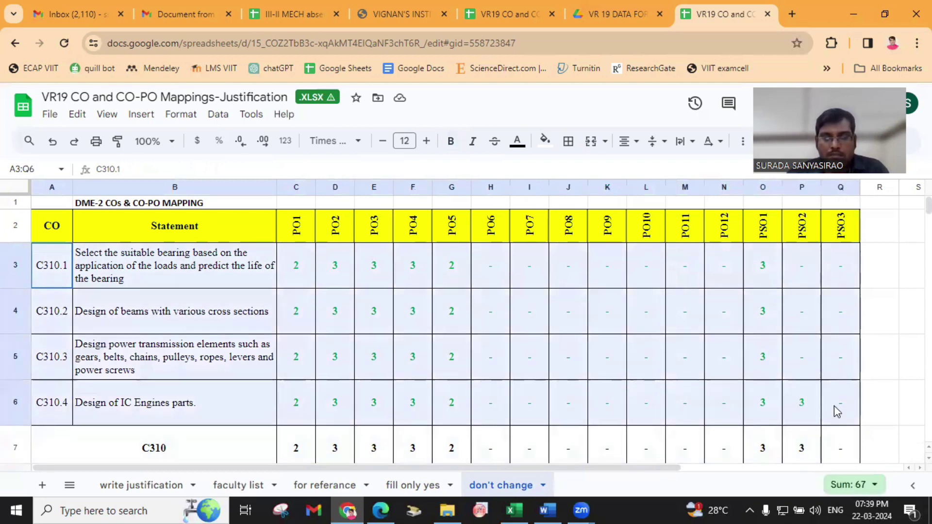
left_click(478, 311)
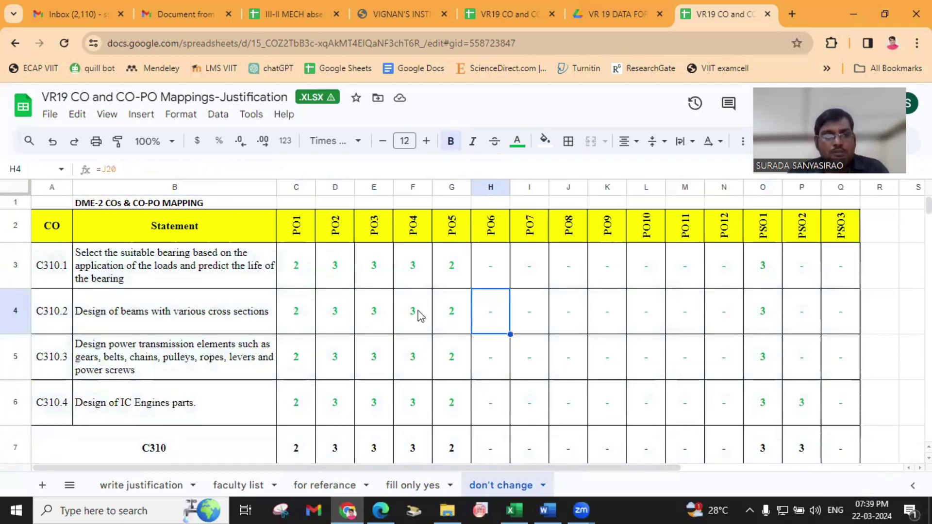